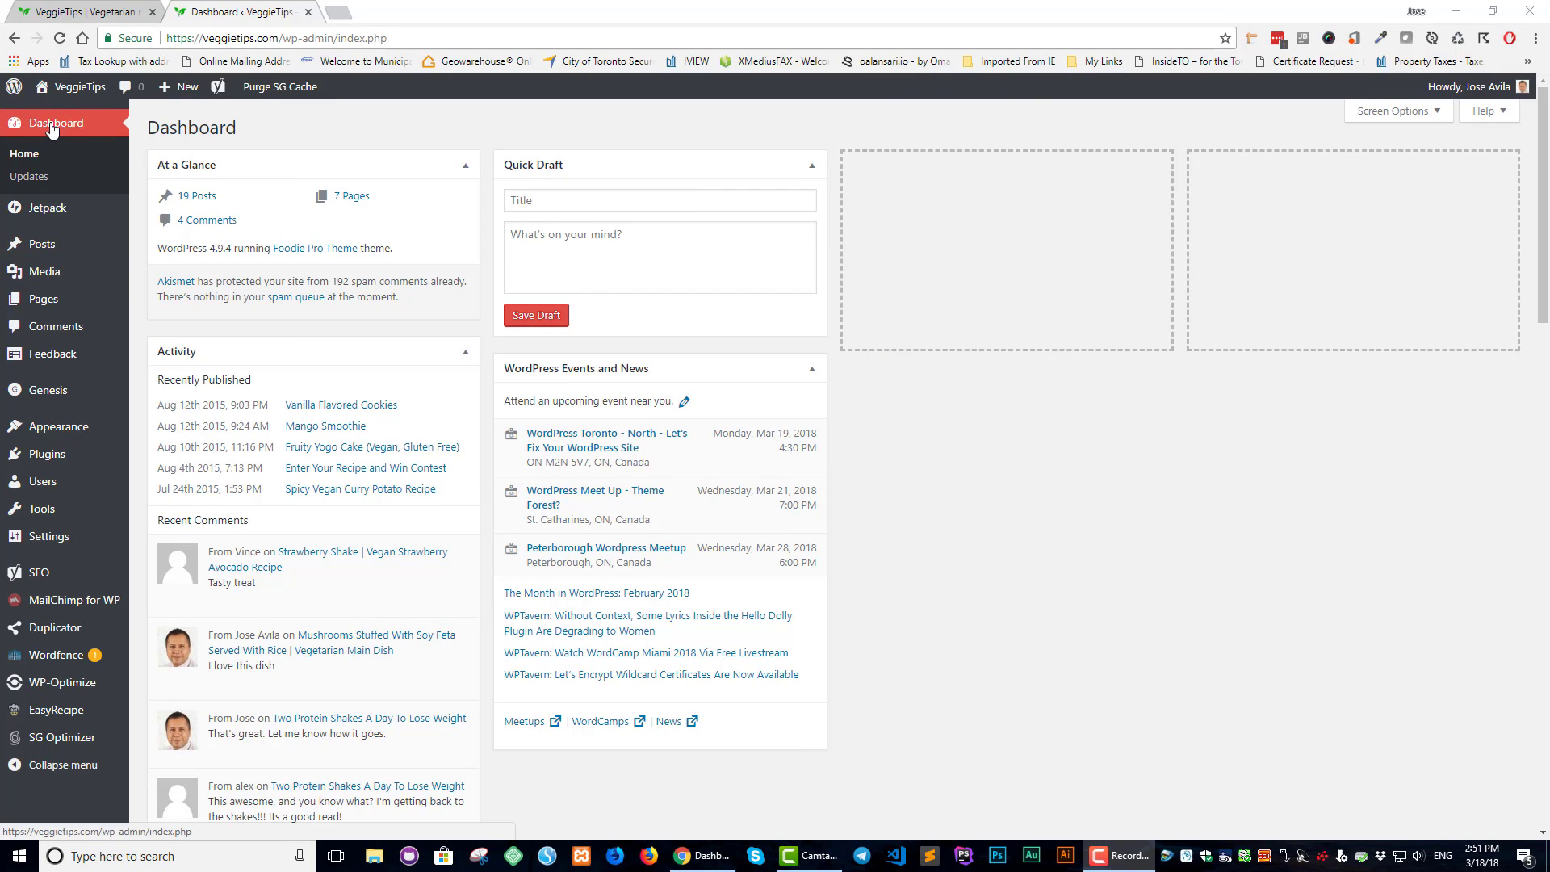
Search the Add Plugins directory for 'all in one'
{"action": "mouse_move", "coordinate": [56, 462]}
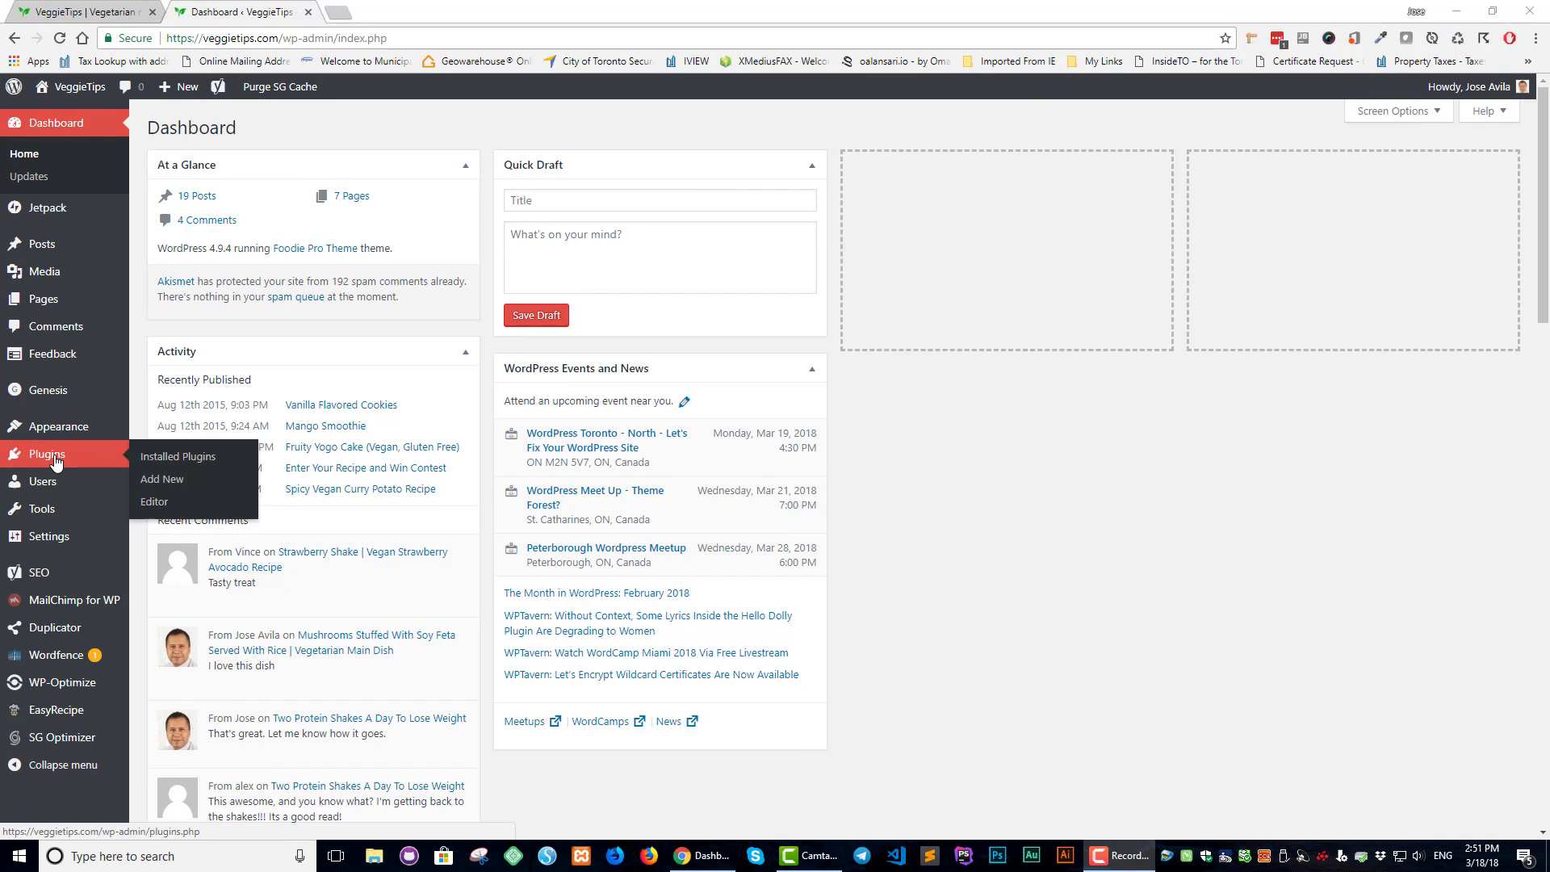
{"action": "left_click", "coordinate": [164, 486]}
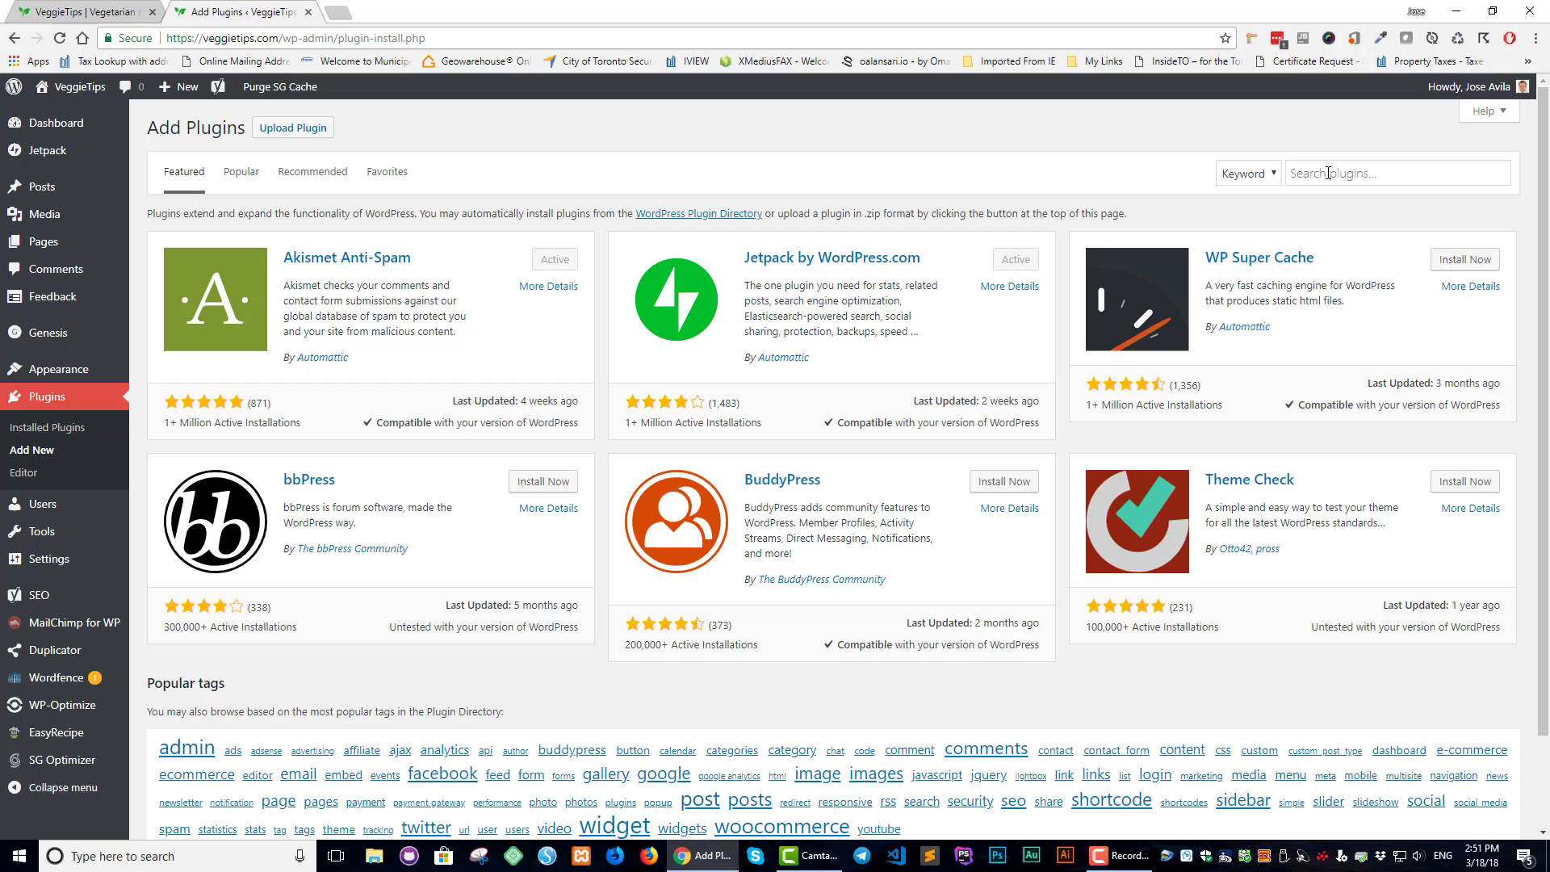
{"action": "left_click", "coordinate": [1328, 173]}
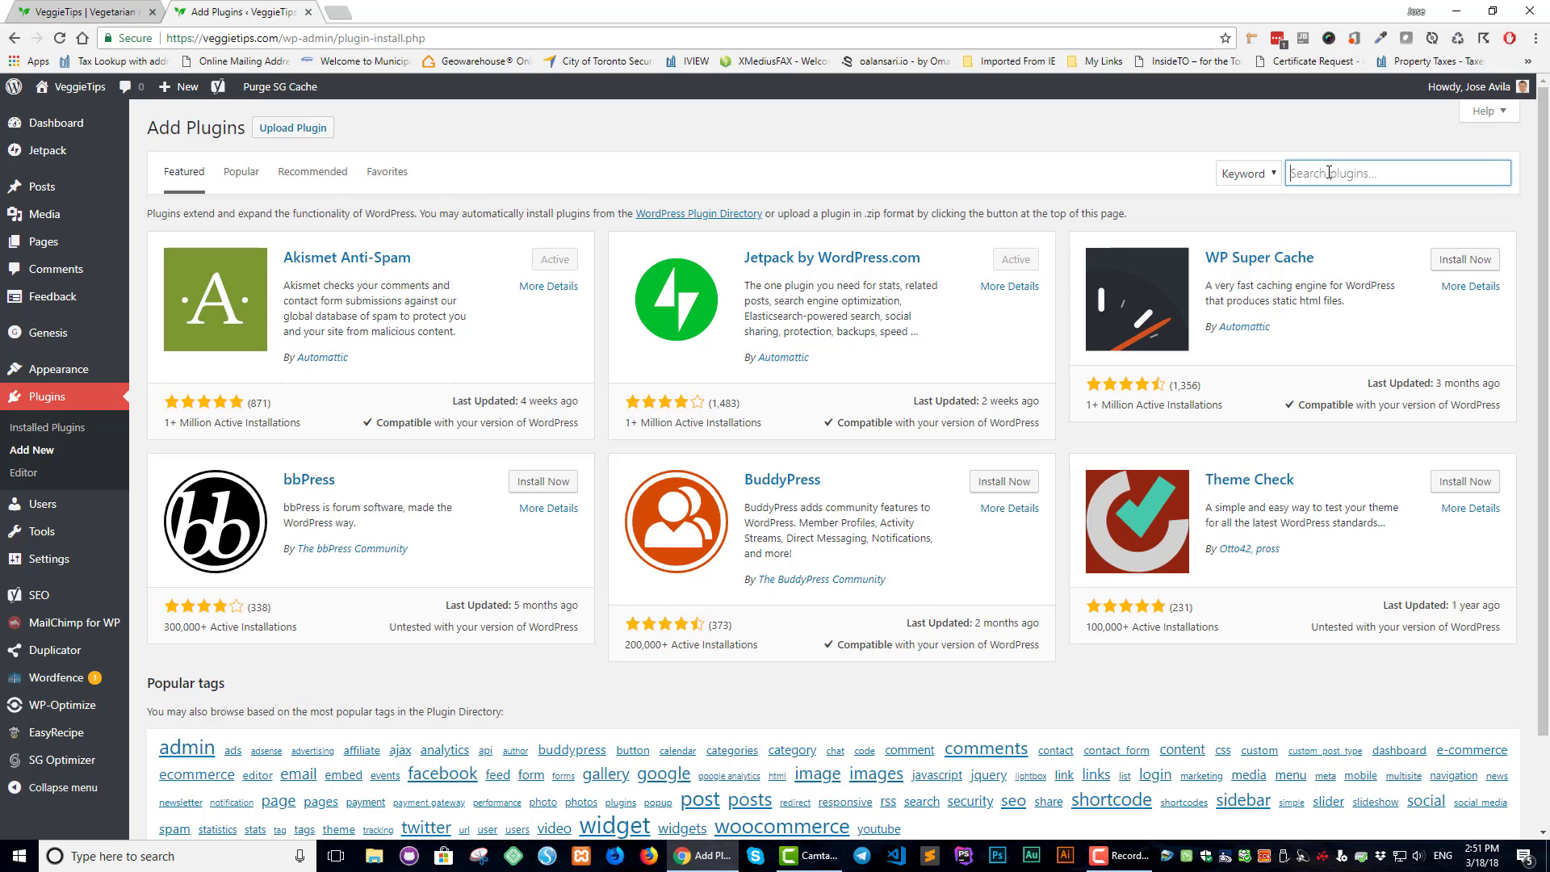
{"action": "type", "text": "al"}
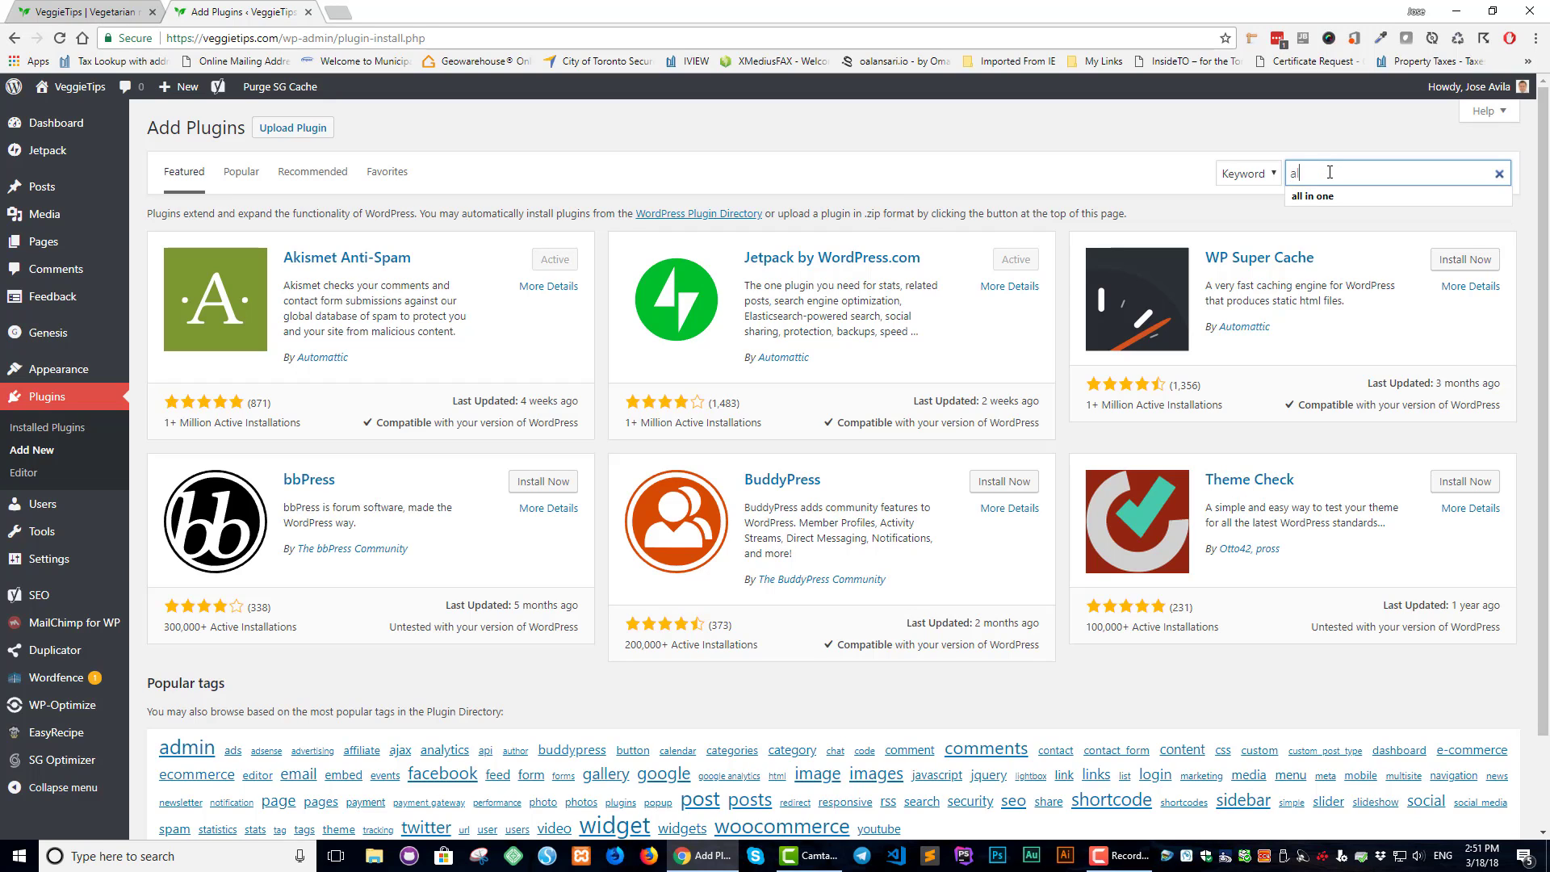
{"action": "type", "text": "l in"}
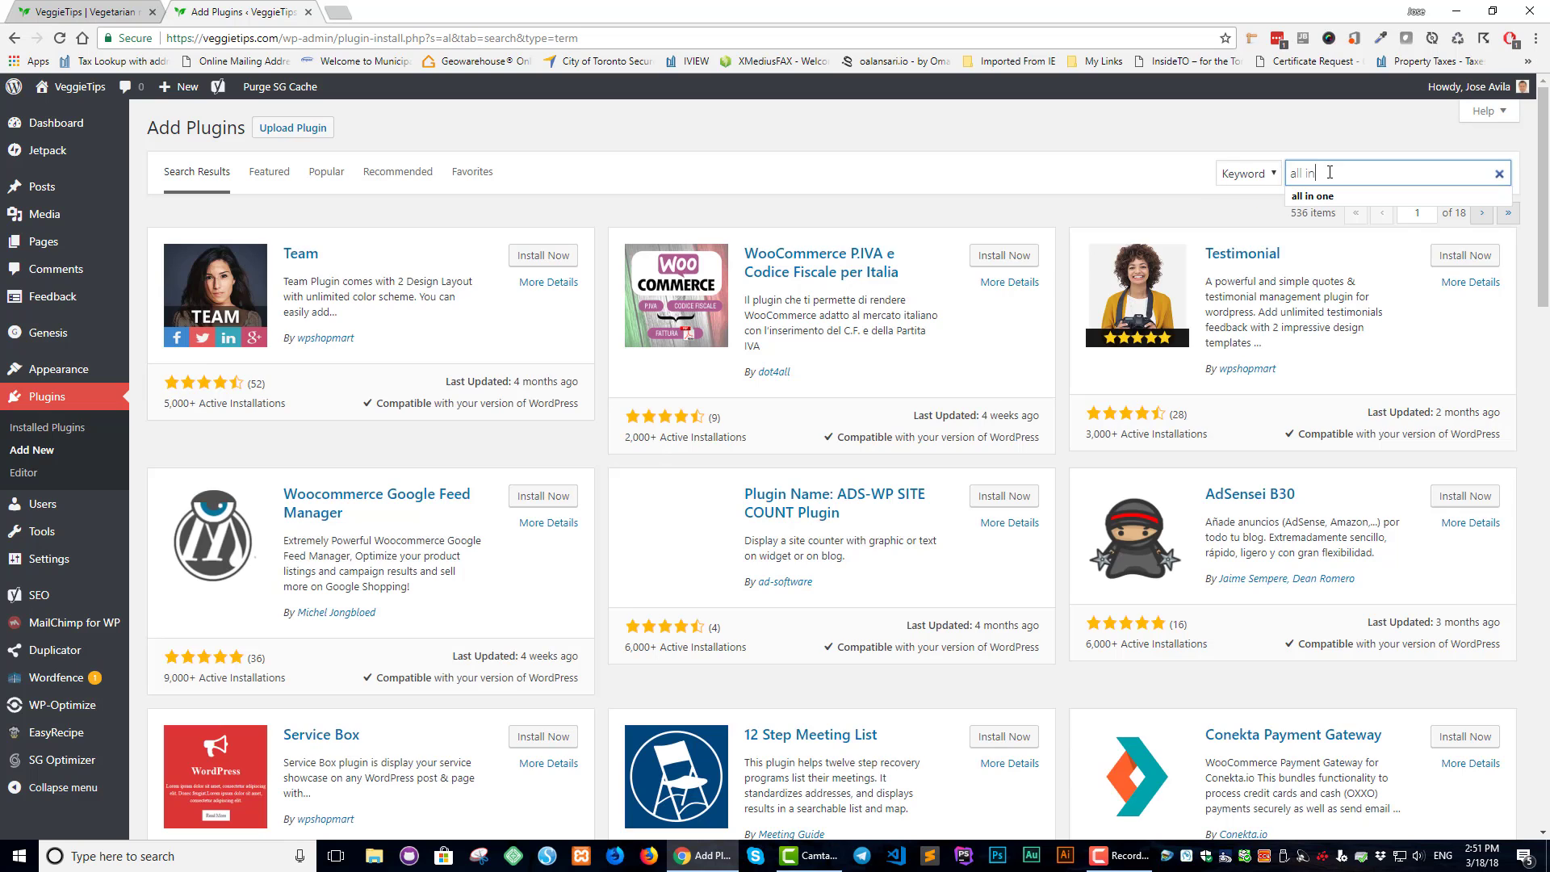
{"action": "type", "text": " one"}
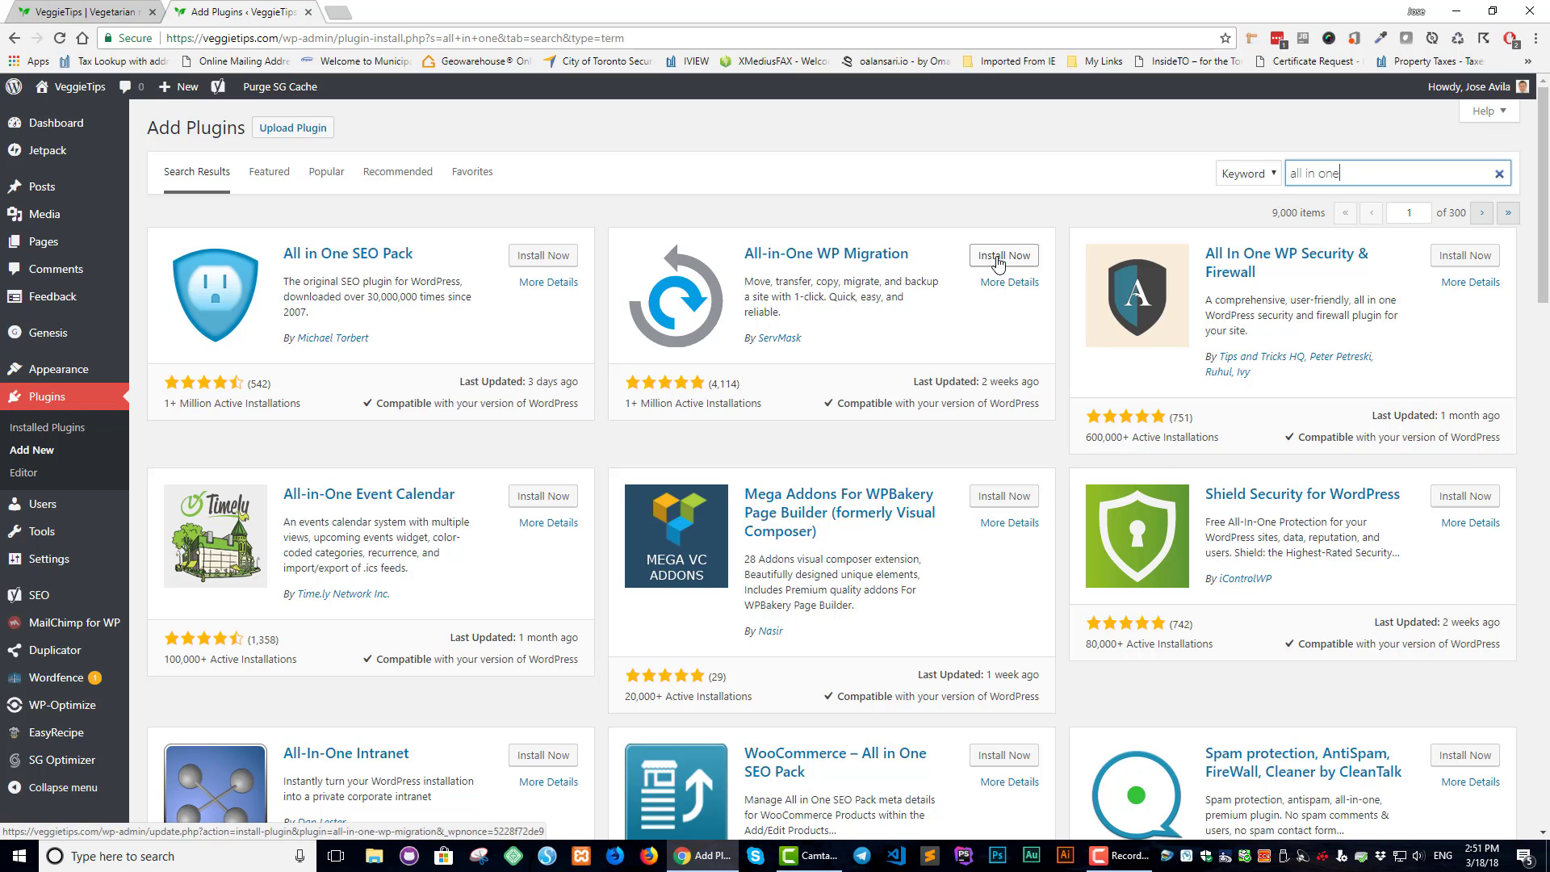
Install All-in-One WP Migration from the search results and activate it
{"action": "left_click", "coordinate": [999, 257]}
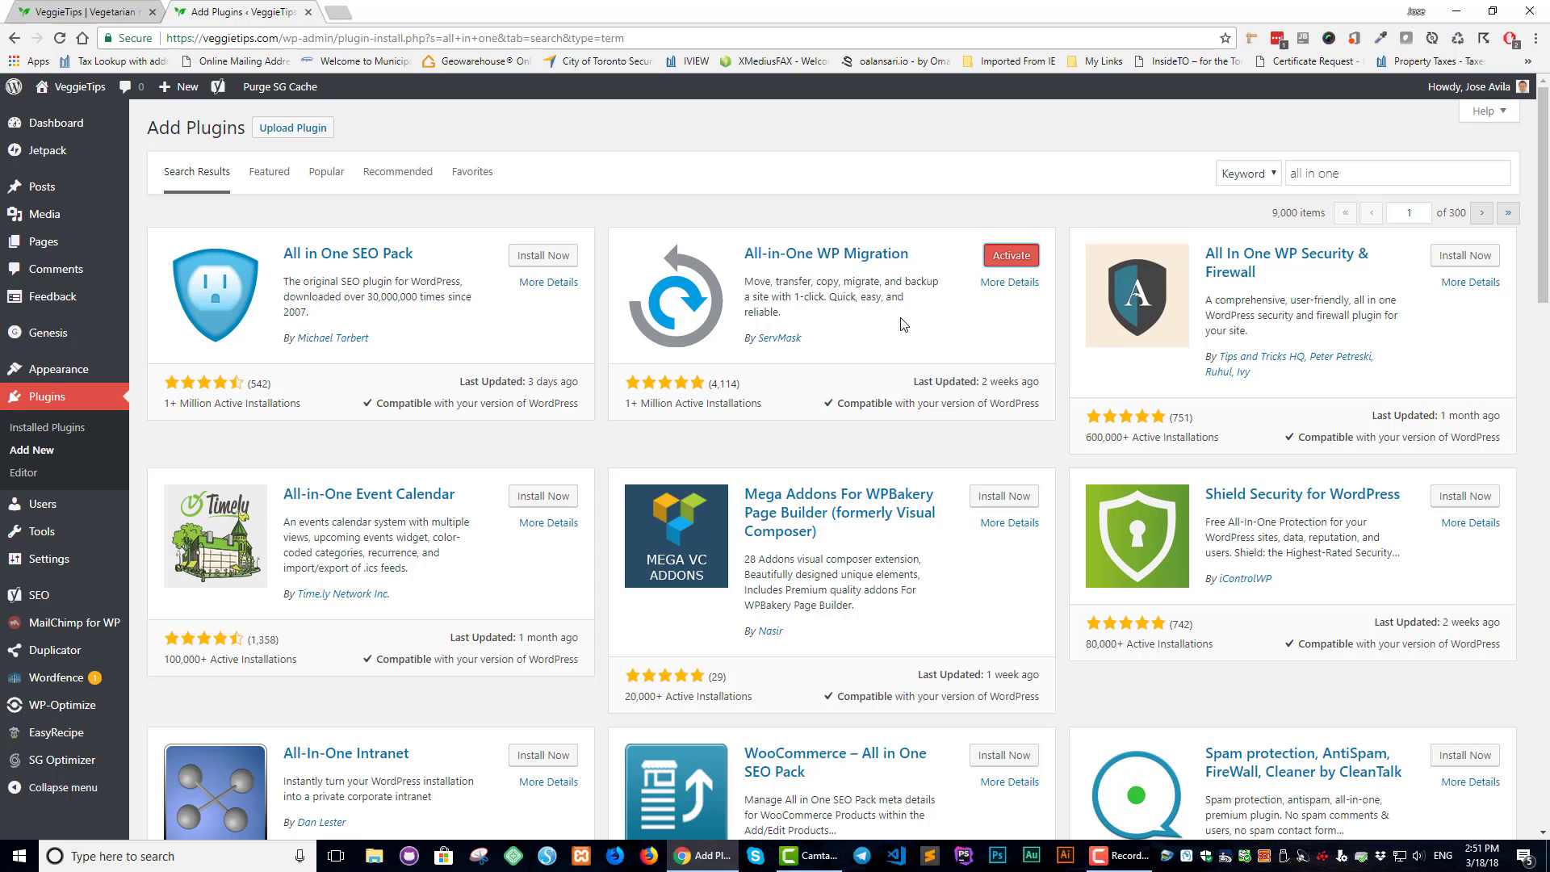
{"action": "left_click", "coordinate": [1007, 263]}
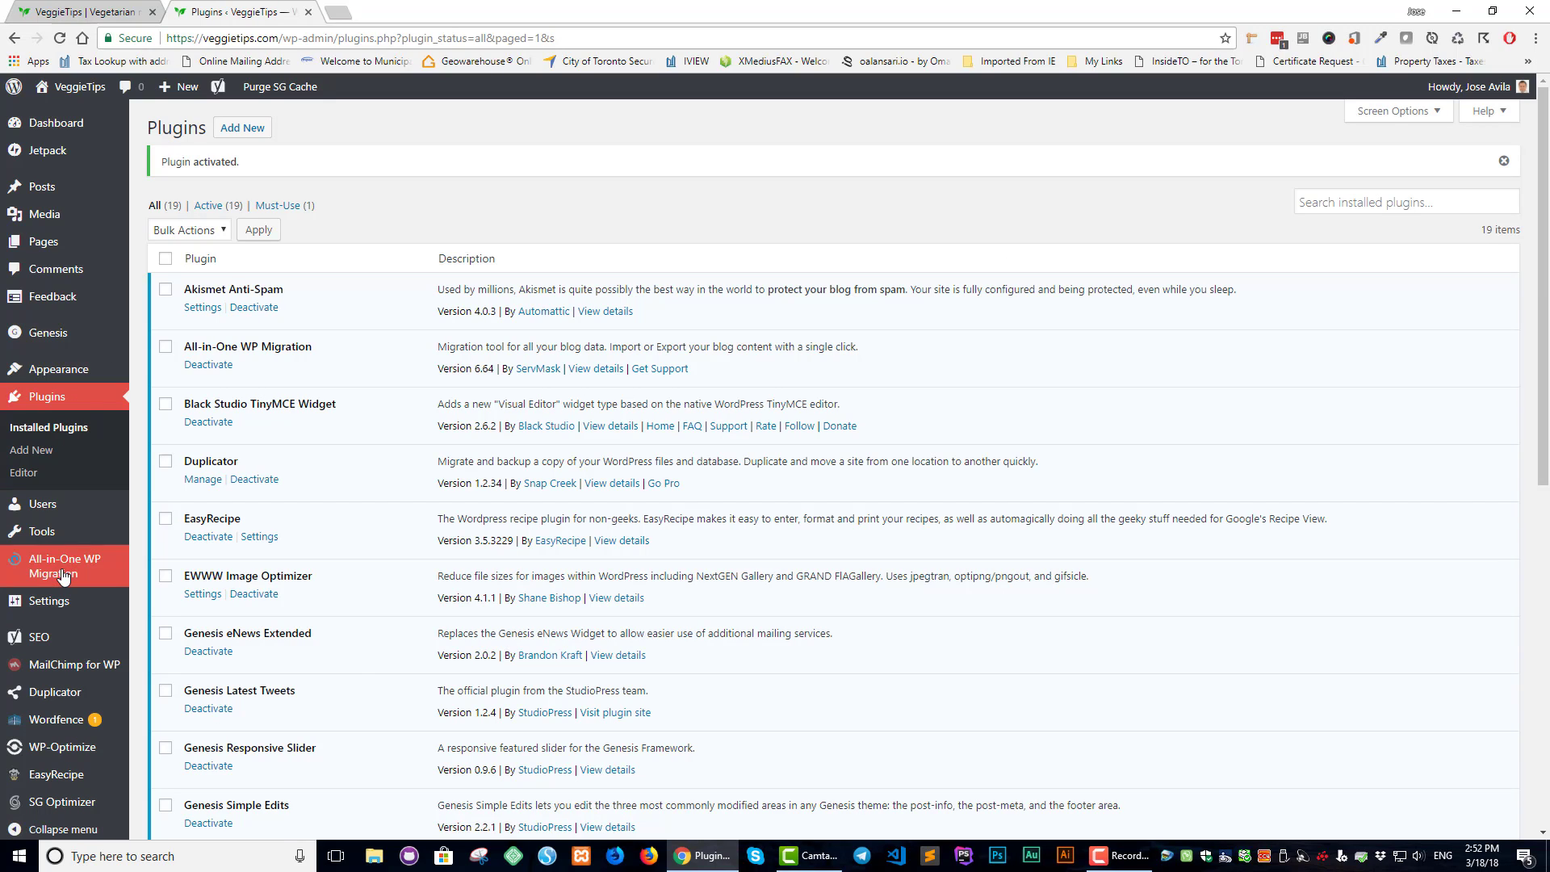
{"action": "mouse_move", "coordinate": [62, 574]}
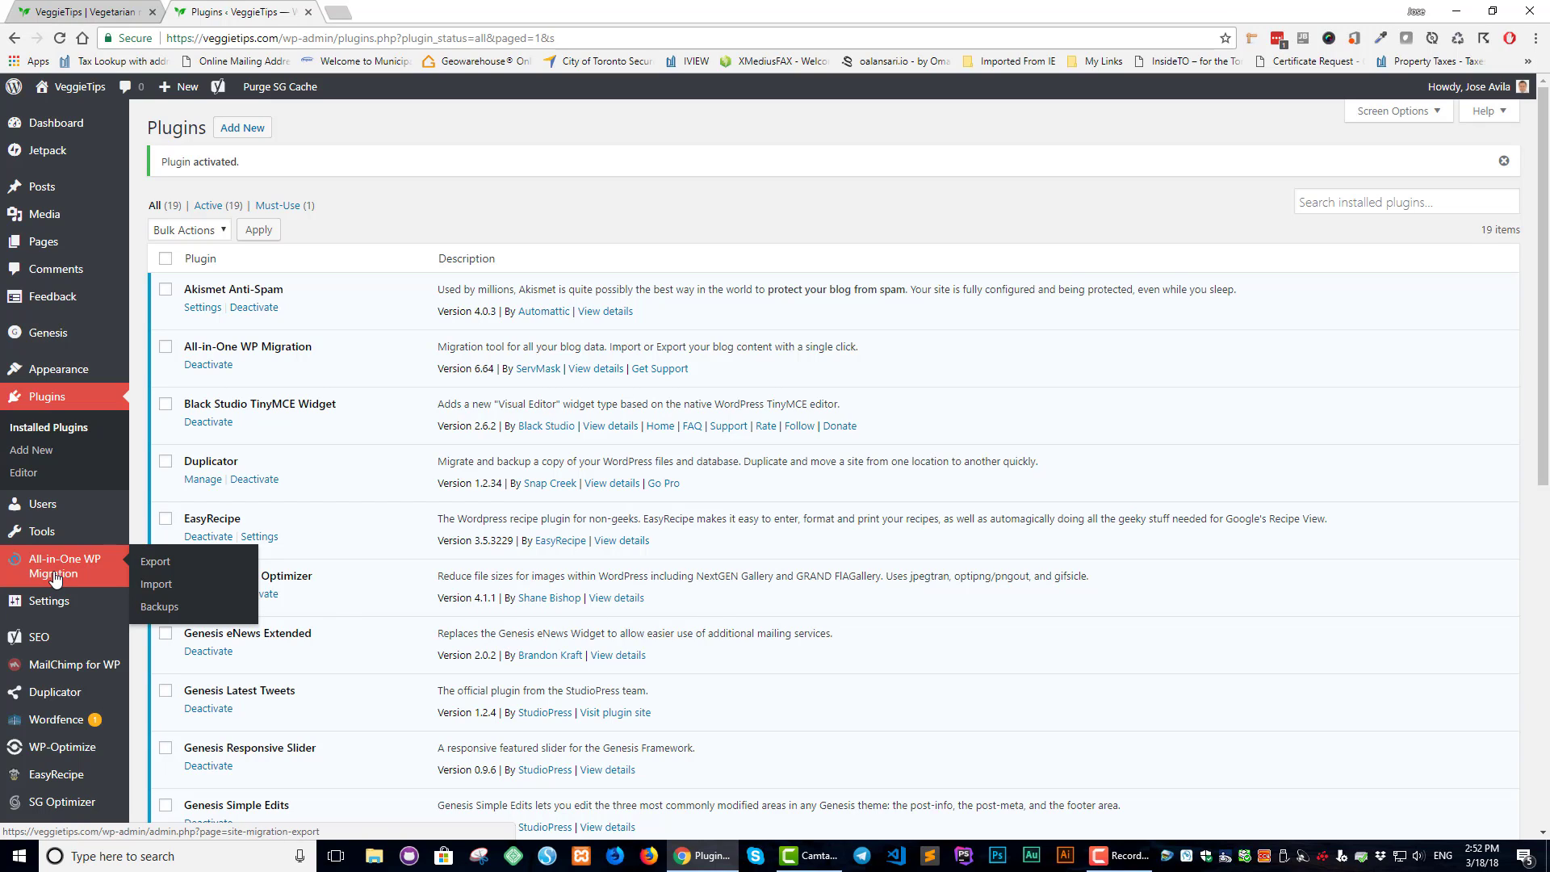
Open the Export Site page, toggle Advanced options, and list the Export To destinations
{"action": "left_click", "coordinate": [54, 577]}
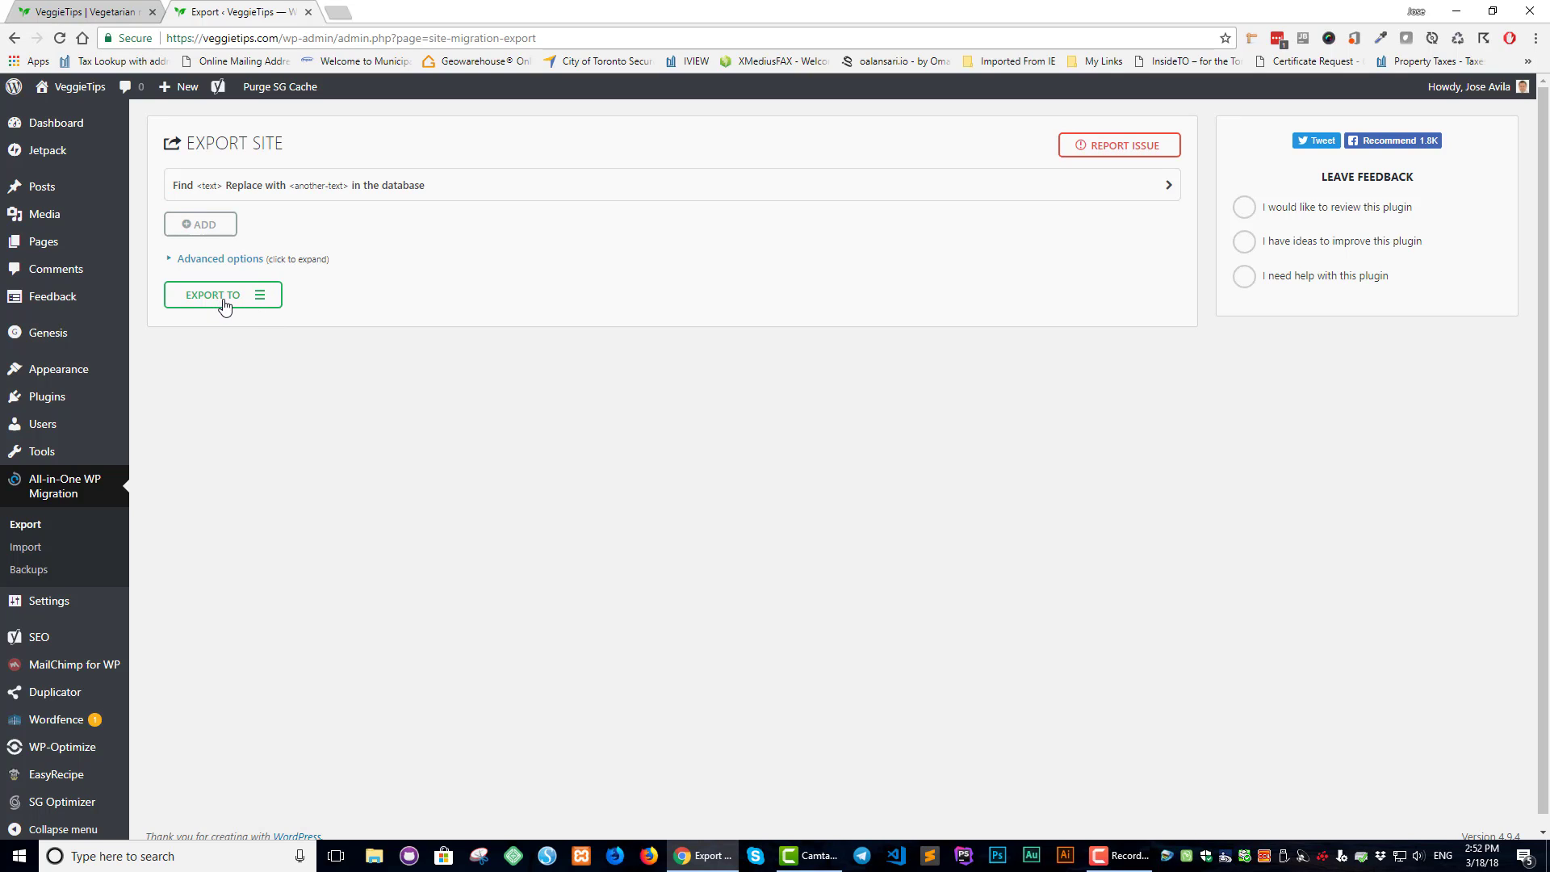
{"action": "left_click", "coordinate": [169, 264]}
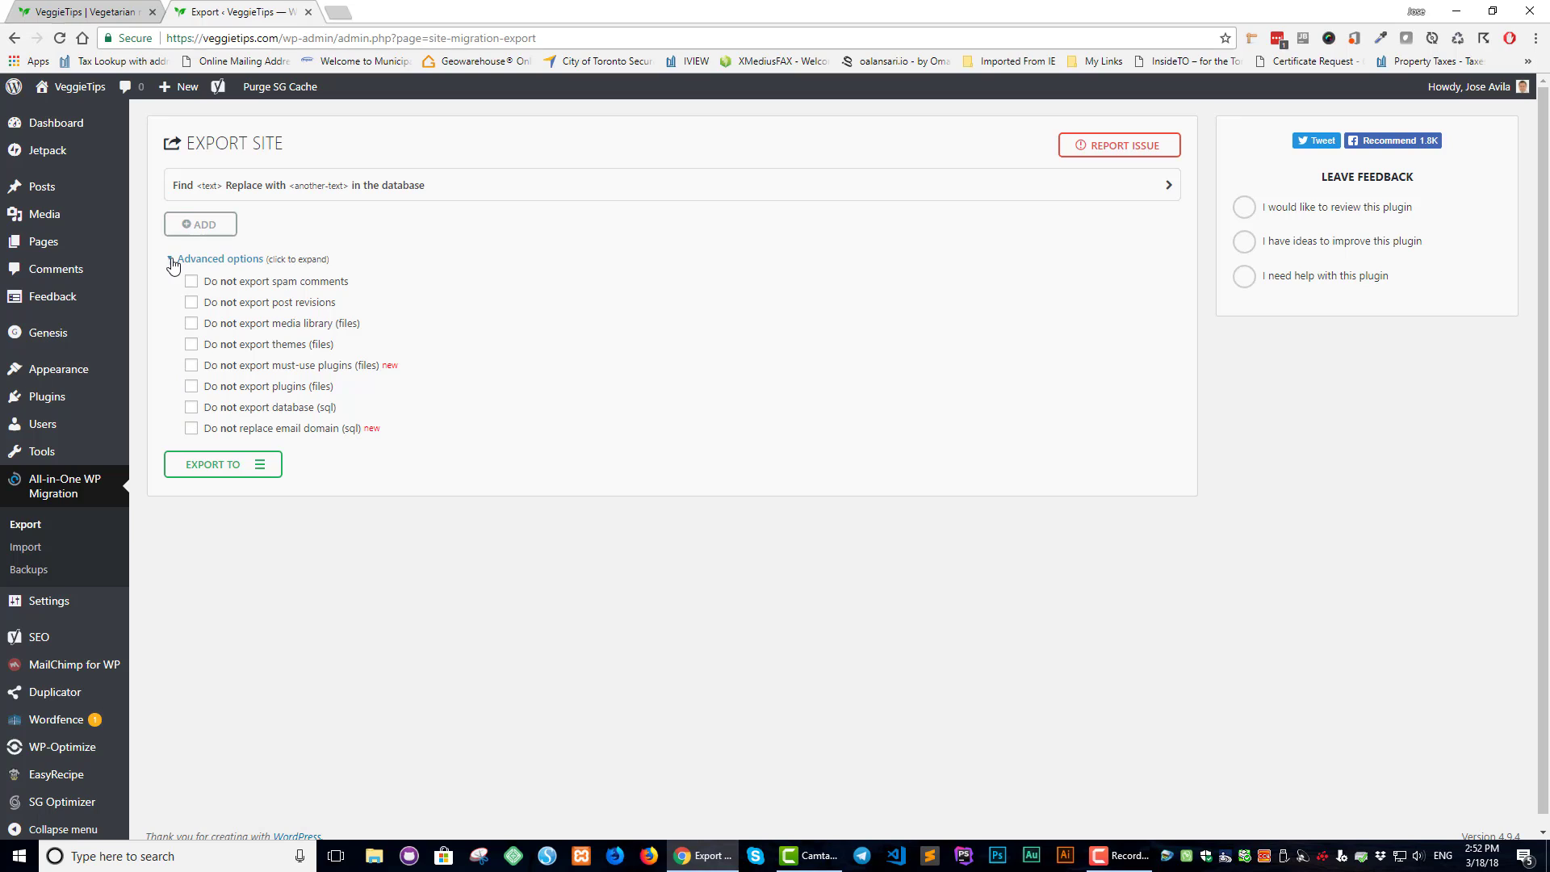
{"action": "left_click", "coordinate": [173, 259]}
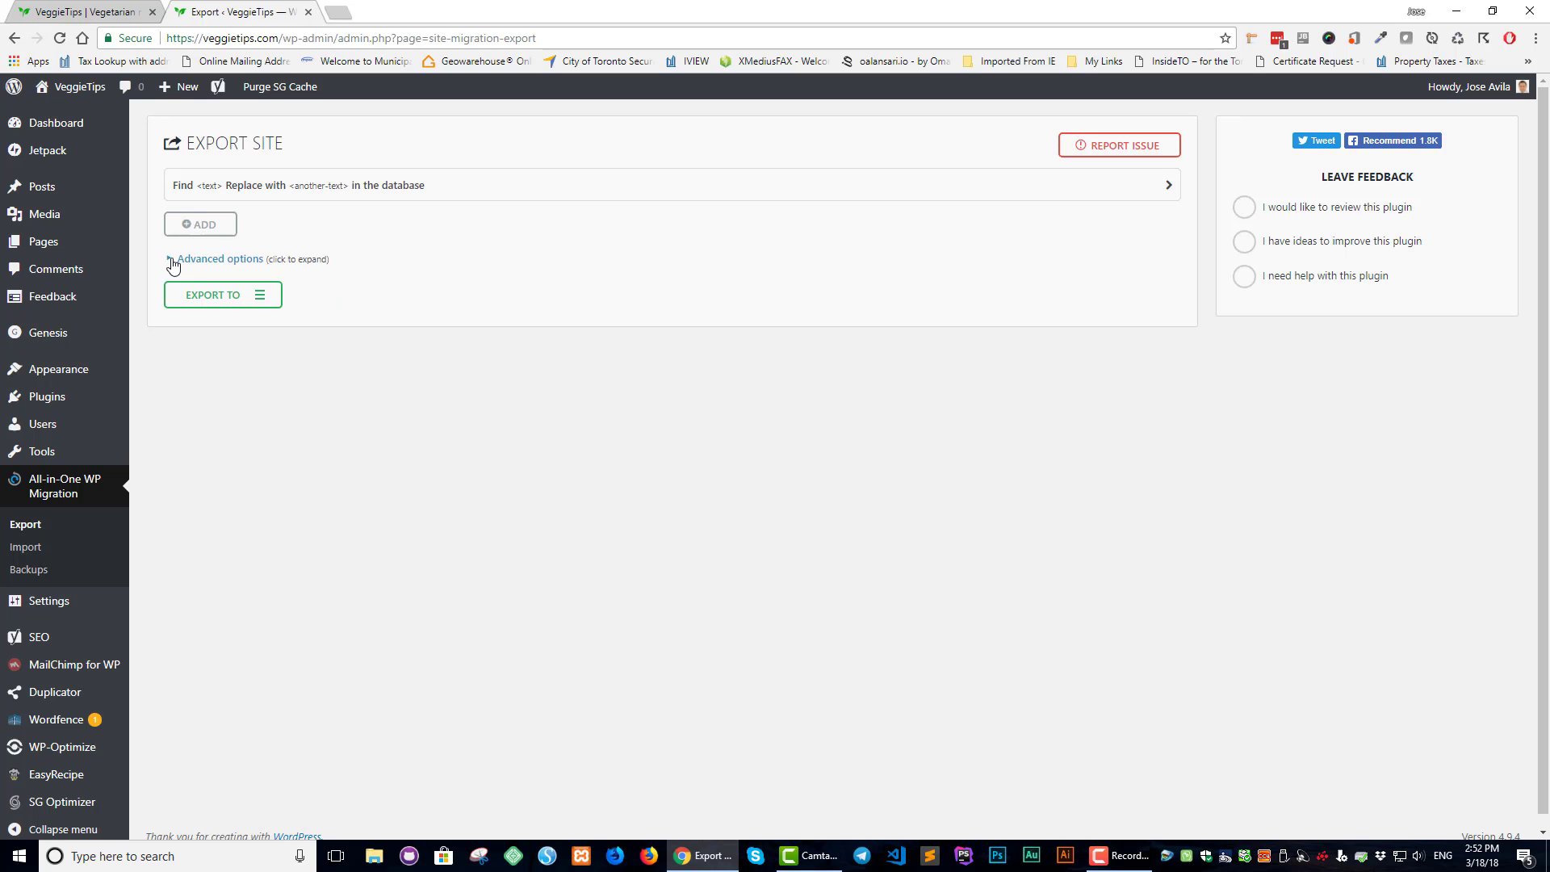
{"action": "left_click", "coordinate": [228, 300]}
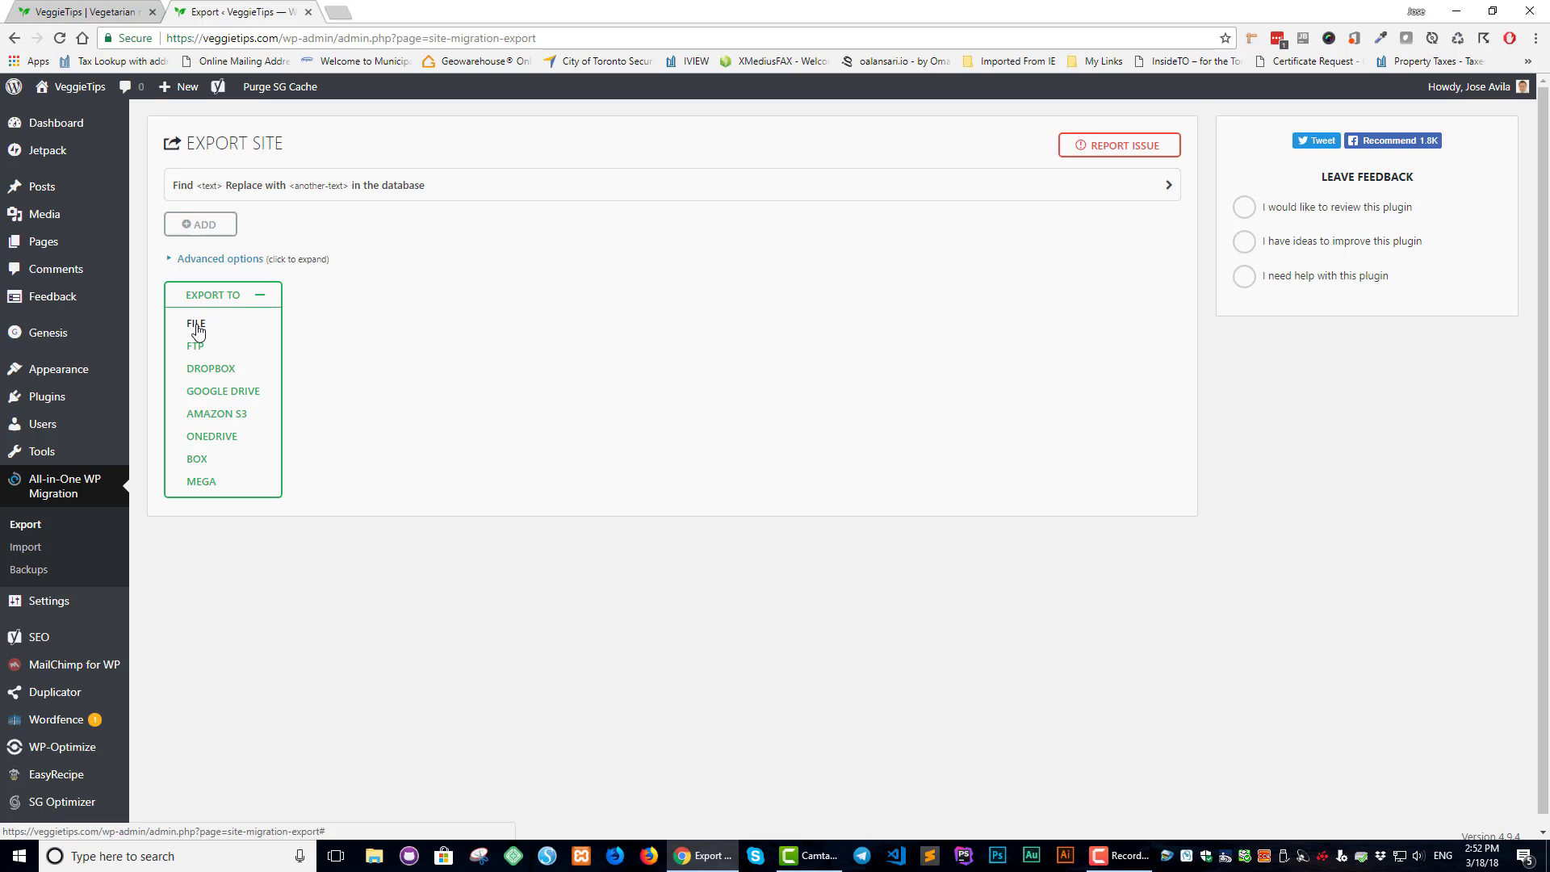
Export the site to File and download the 121 MB VEGGIETIPS.COM export
{"action": "left_click", "coordinate": [197, 329]}
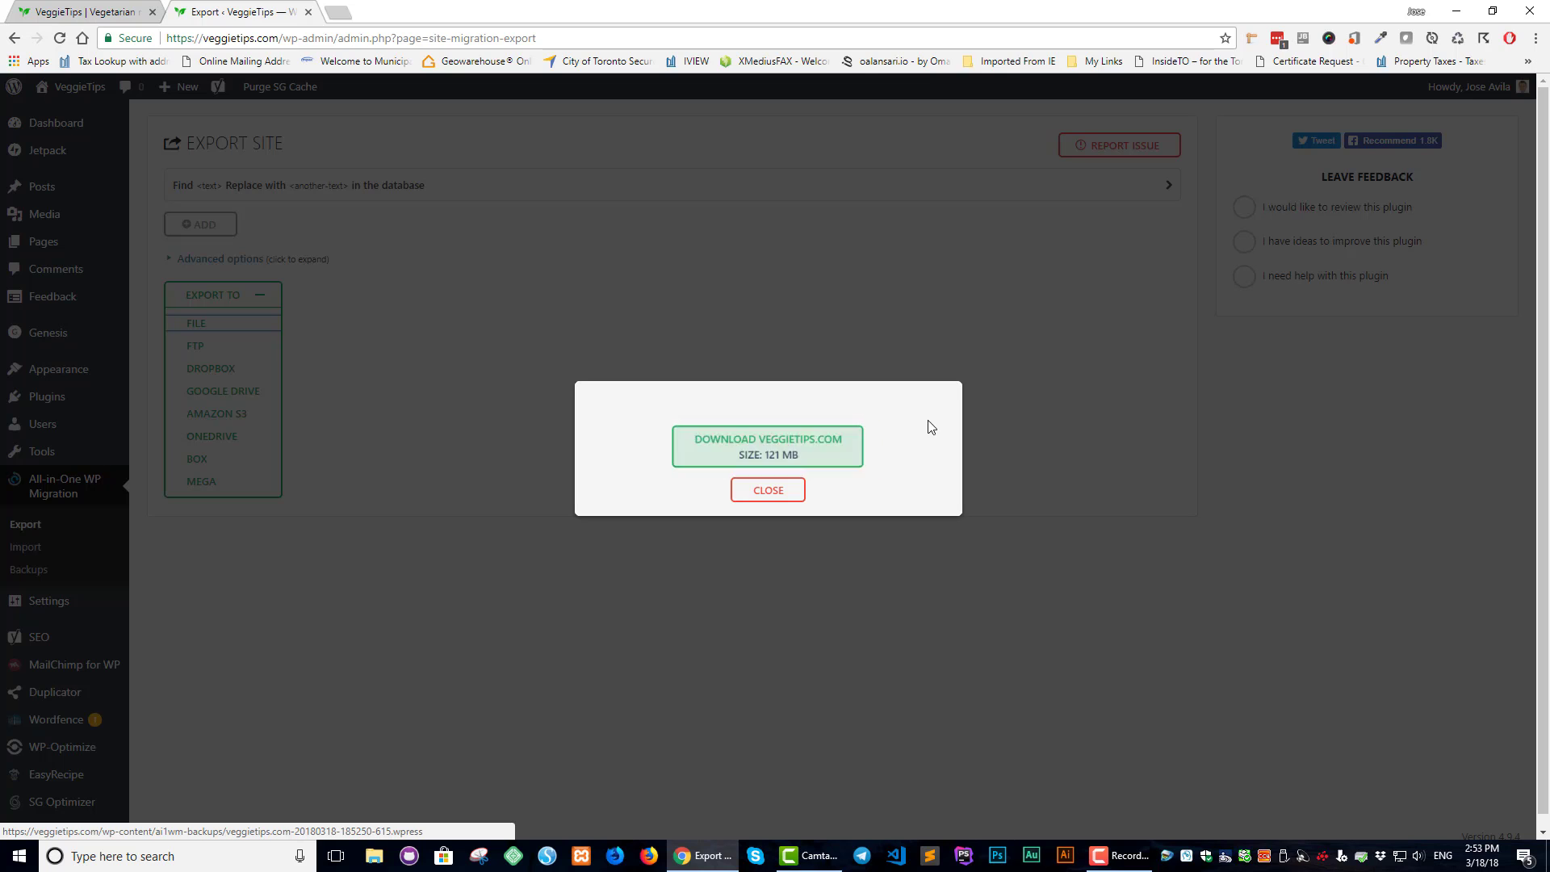
{"action": "left_click", "coordinate": [760, 450]}
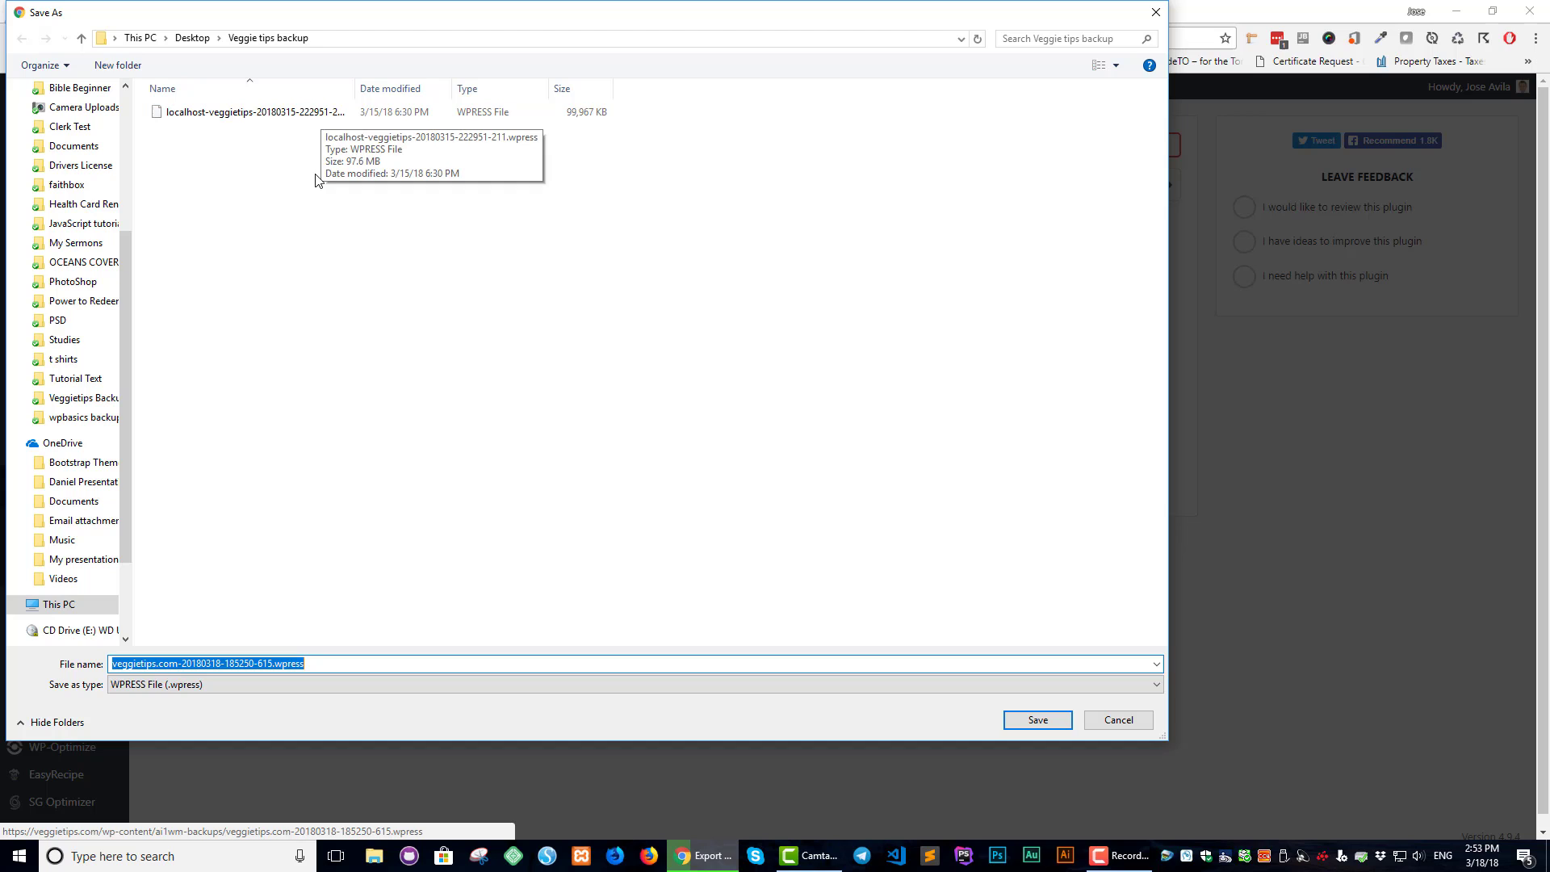
Save the export over the existing localhost-veggietips .wpress file in Veggie tips backup
{"action": "left_click", "coordinate": [307, 115]}
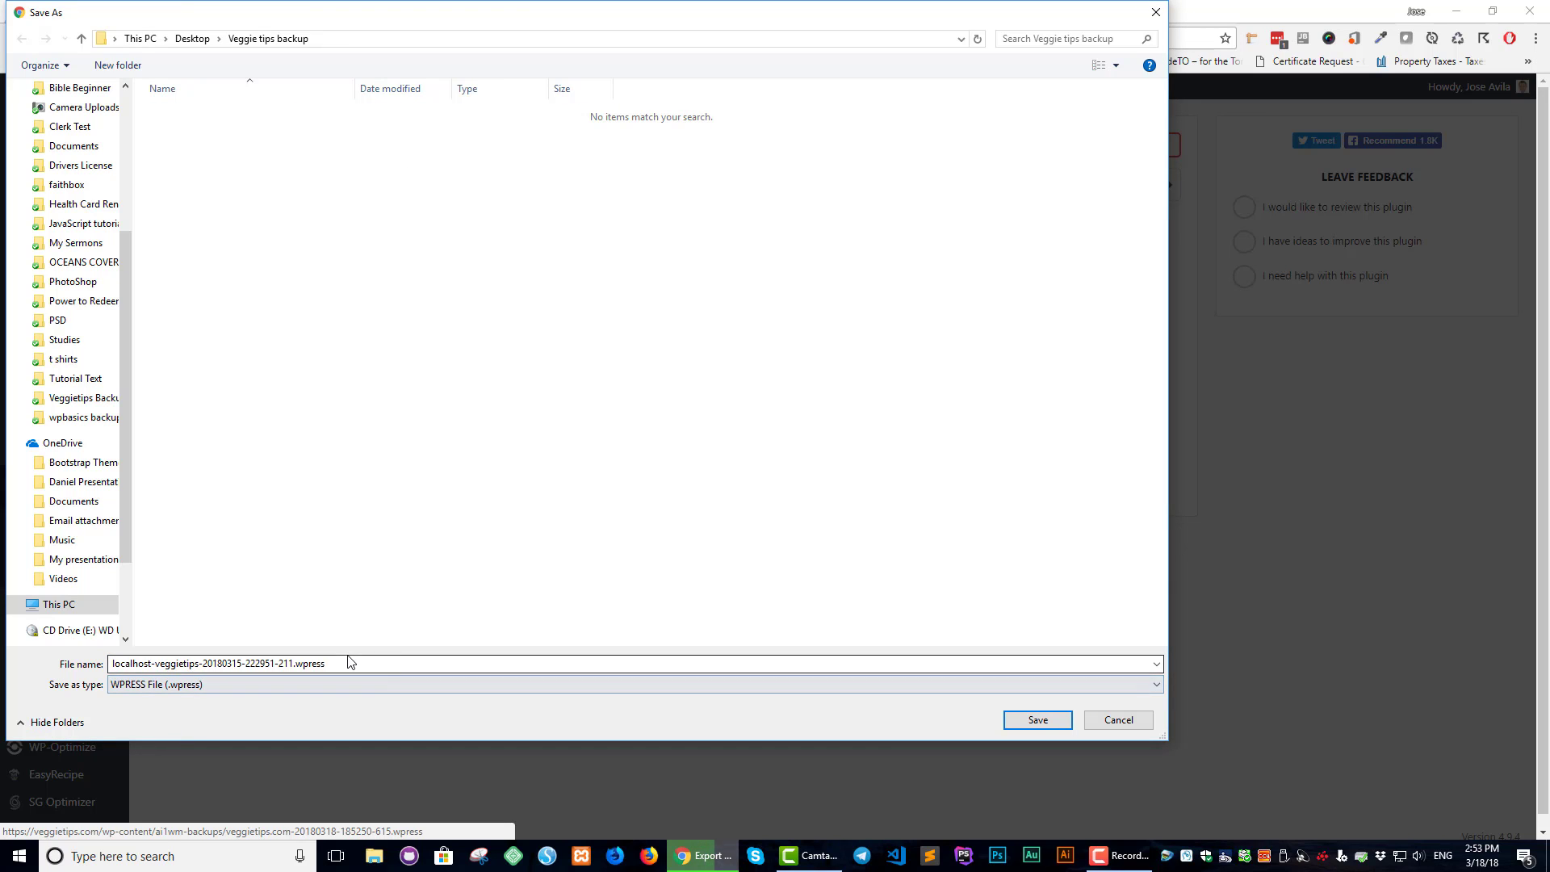
{"action": "left_click", "coordinate": [1039, 720]}
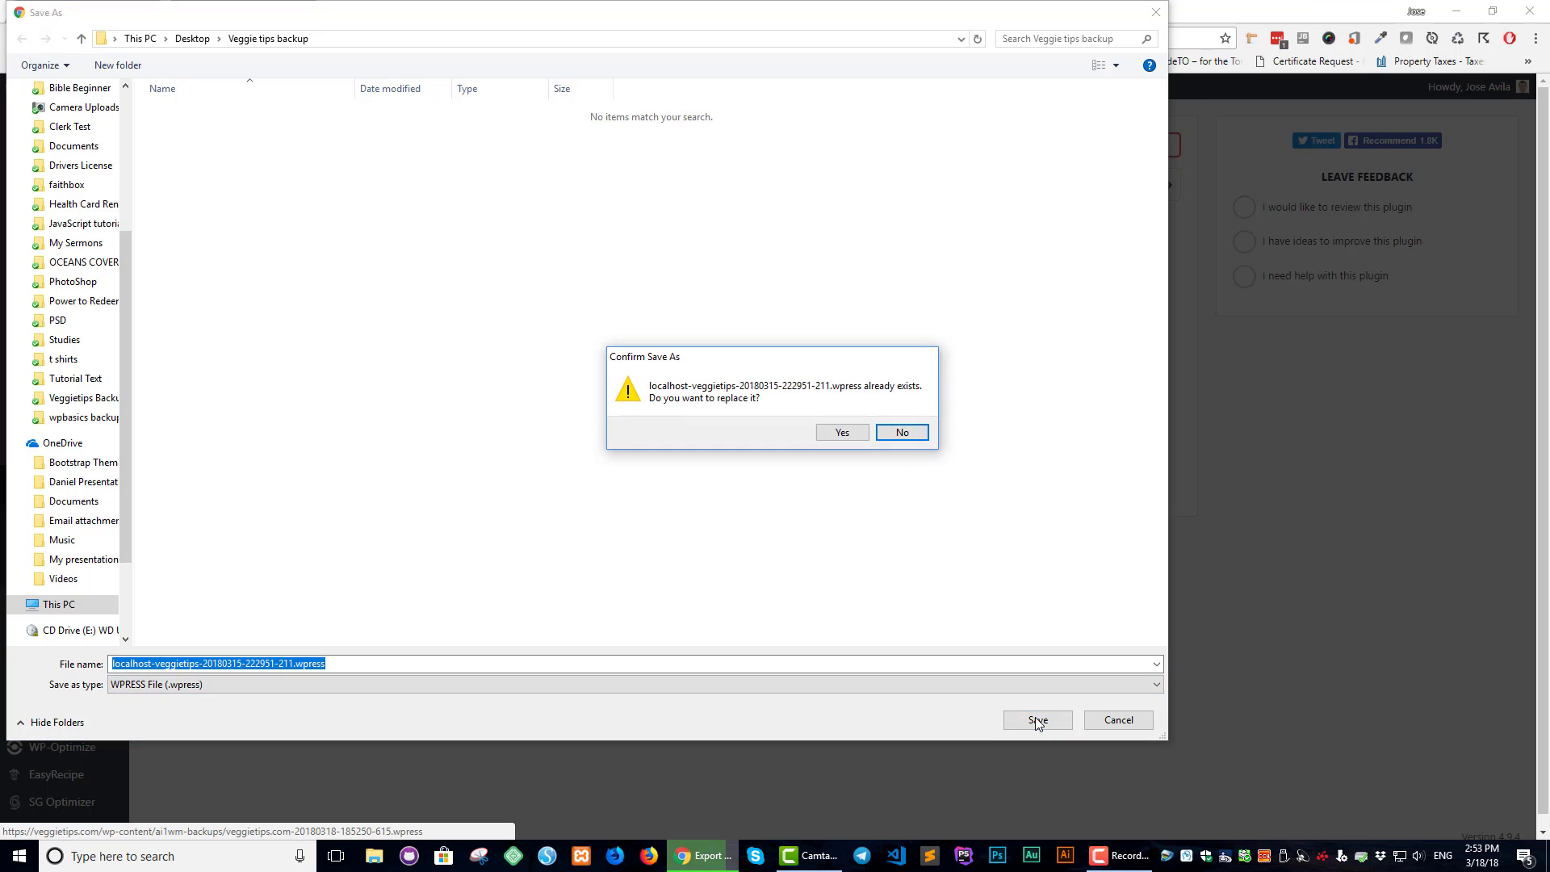
{"action": "left_click", "coordinate": [843, 434]}
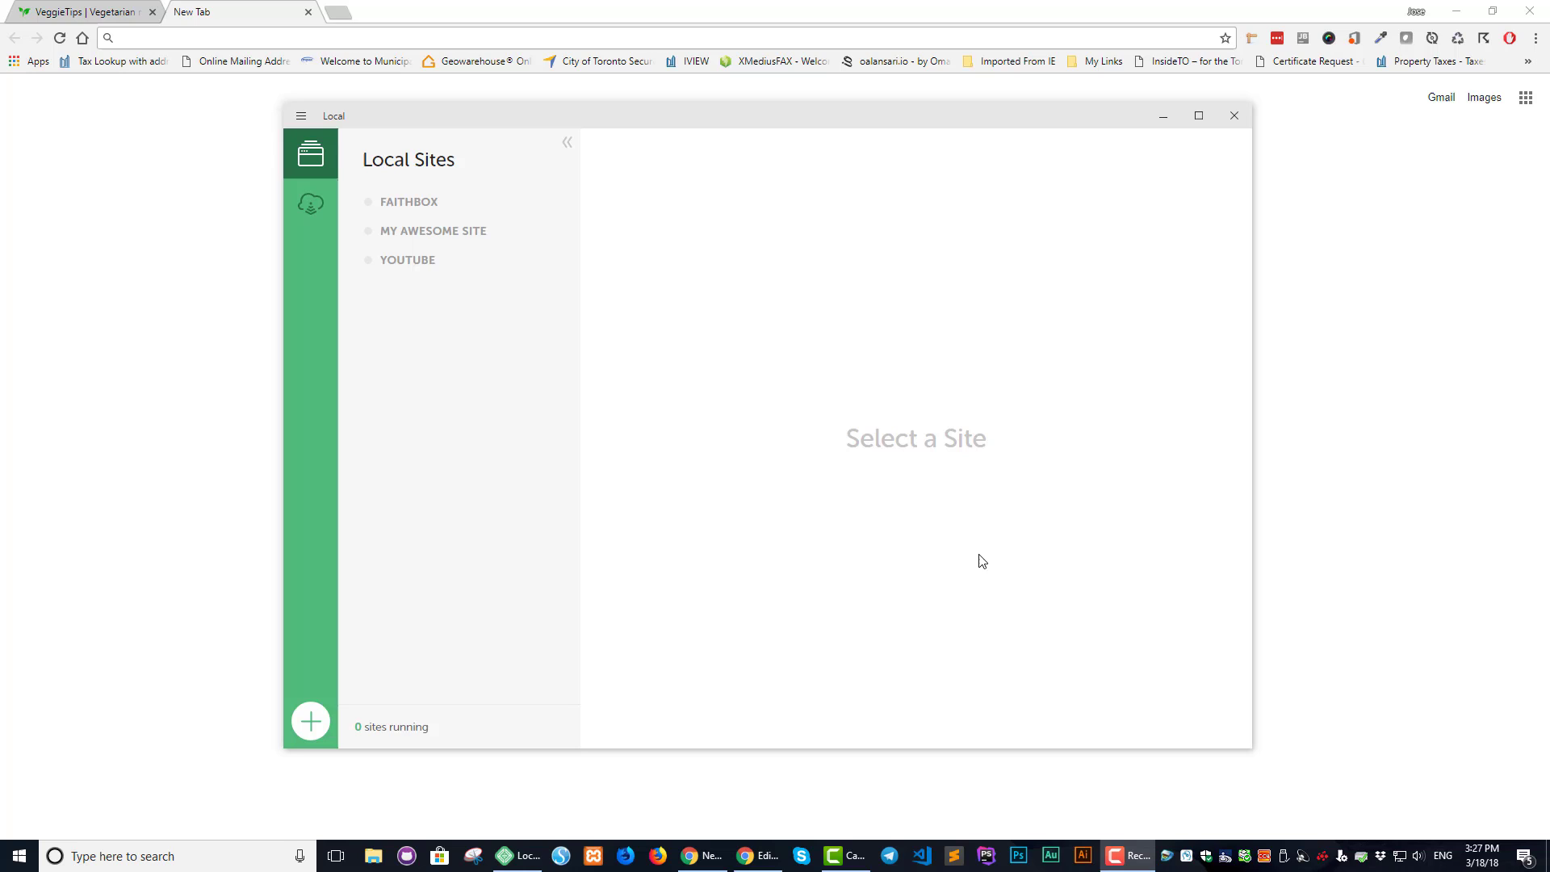
Add a new Local site named 'veggietips' using the Preferred environment
{"action": "left_click", "coordinate": [302, 118]}
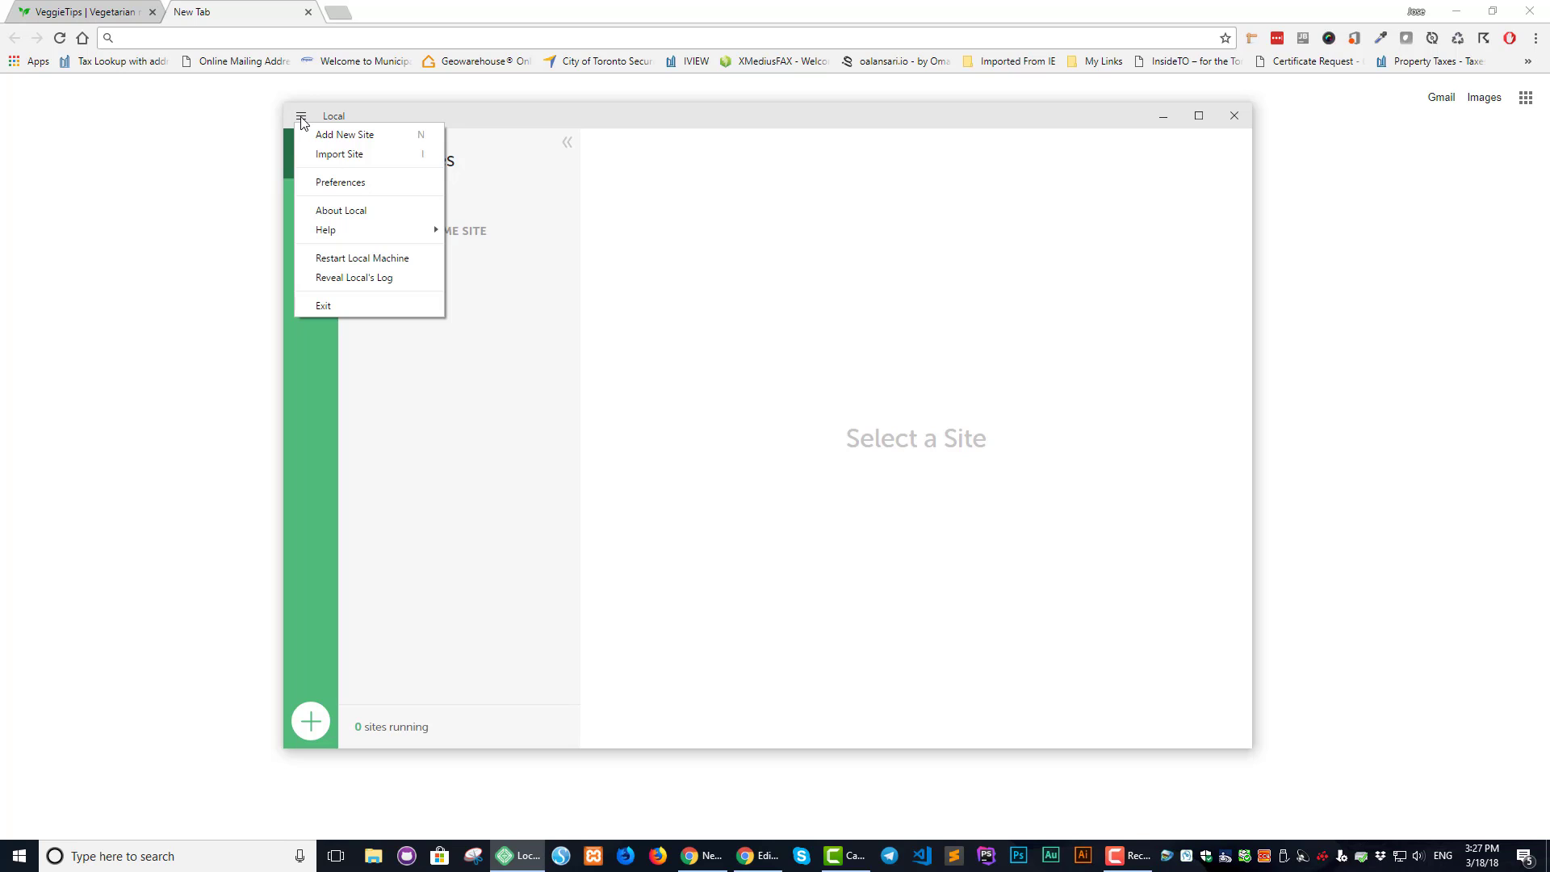
{"action": "left_click", "coordinate": [335, 138]}
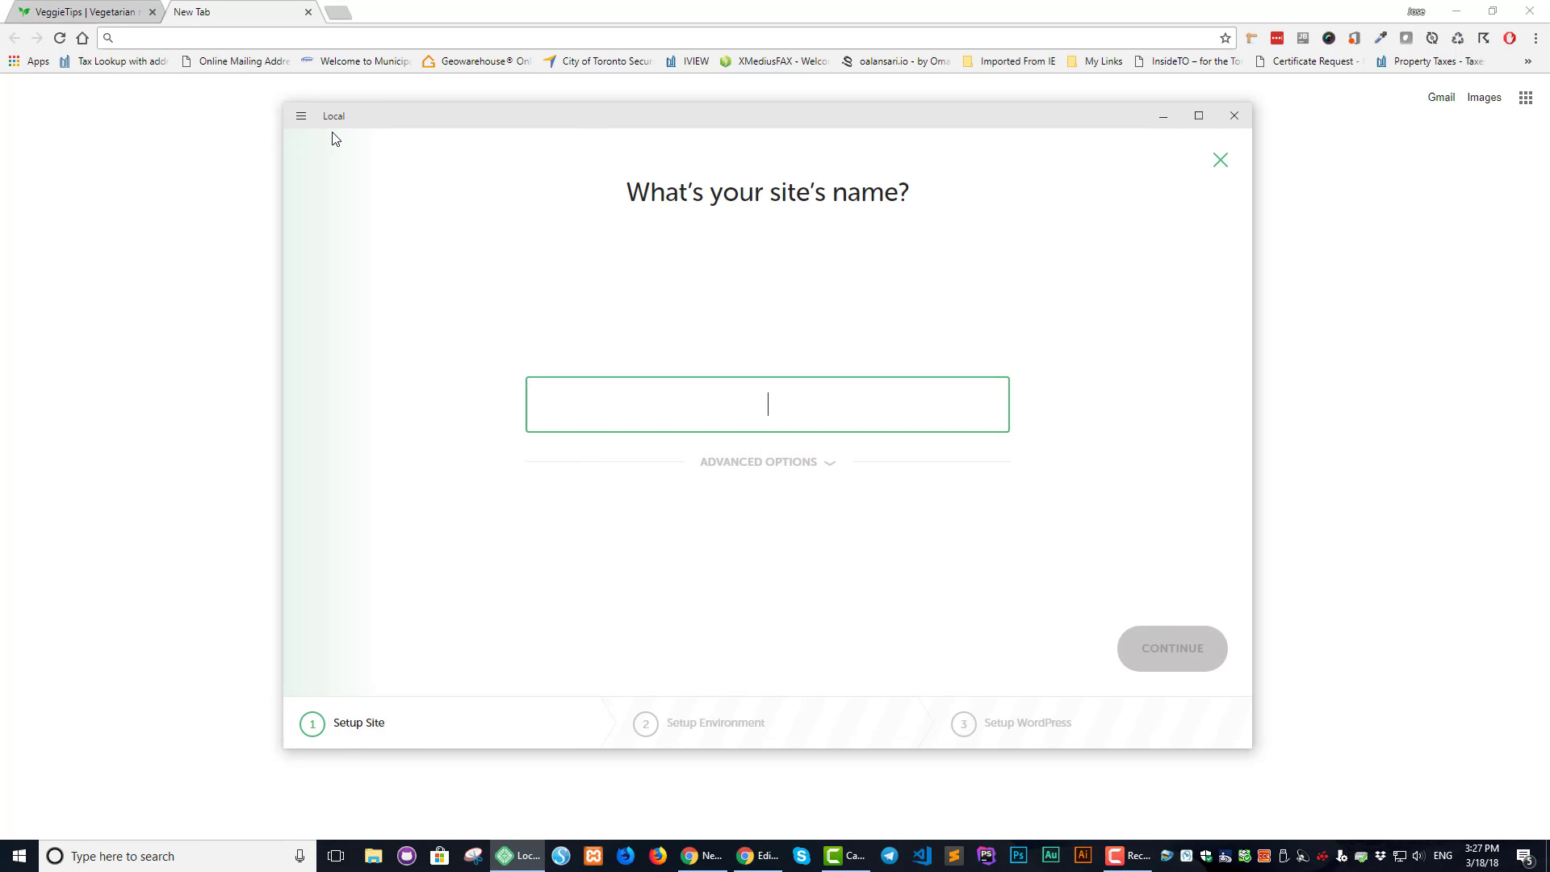
{"action": "type", "text": "veggi"}
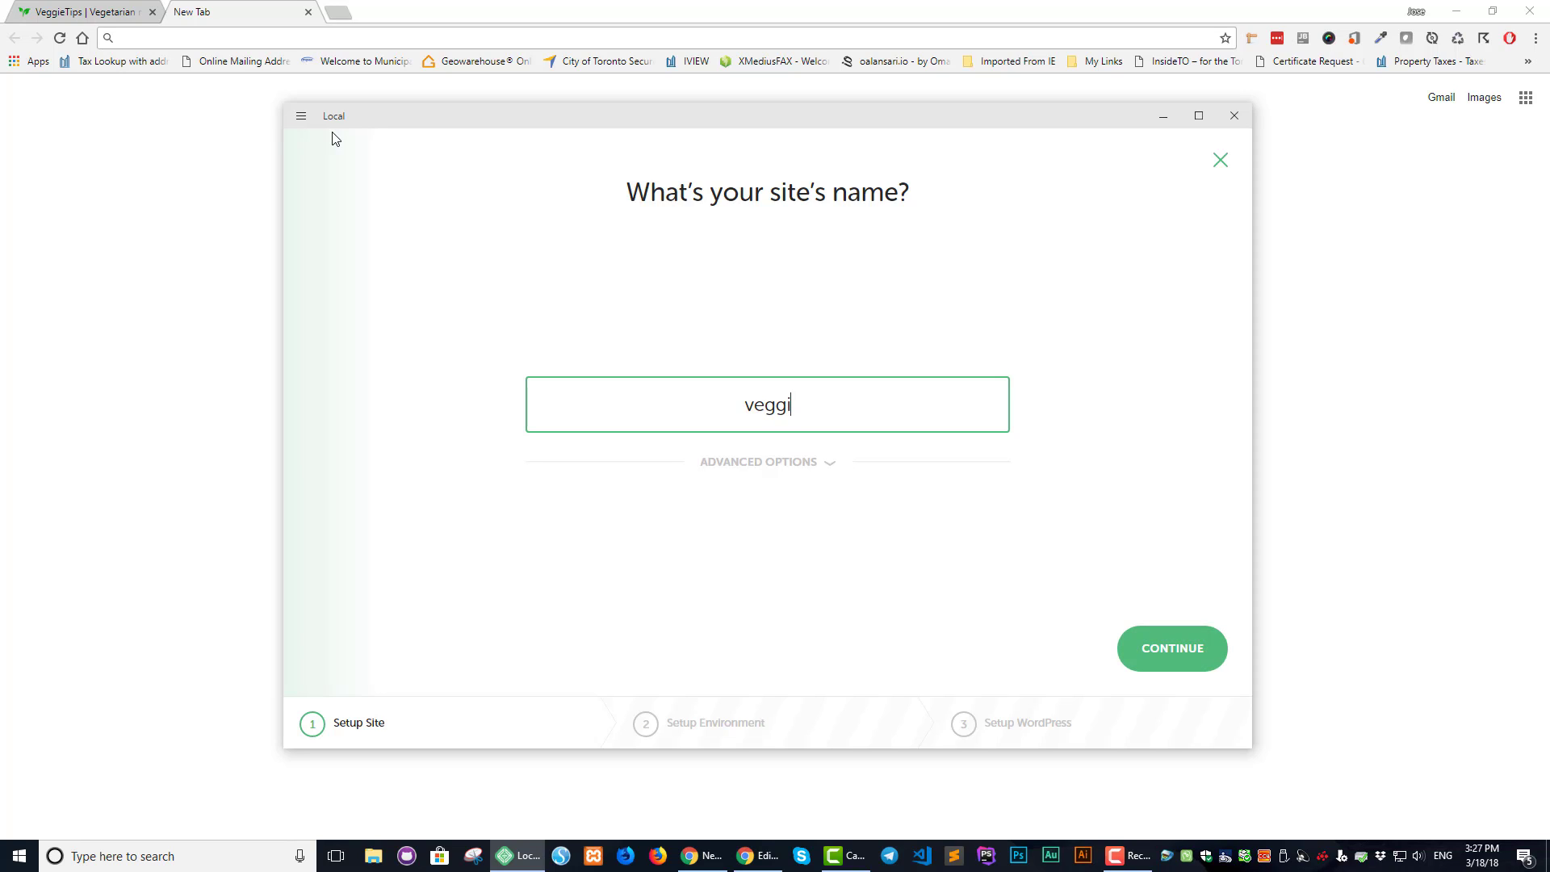
{"action": "type", "text": "etips"}
{"action": "left_click", "coordinate": [1173, 662]}
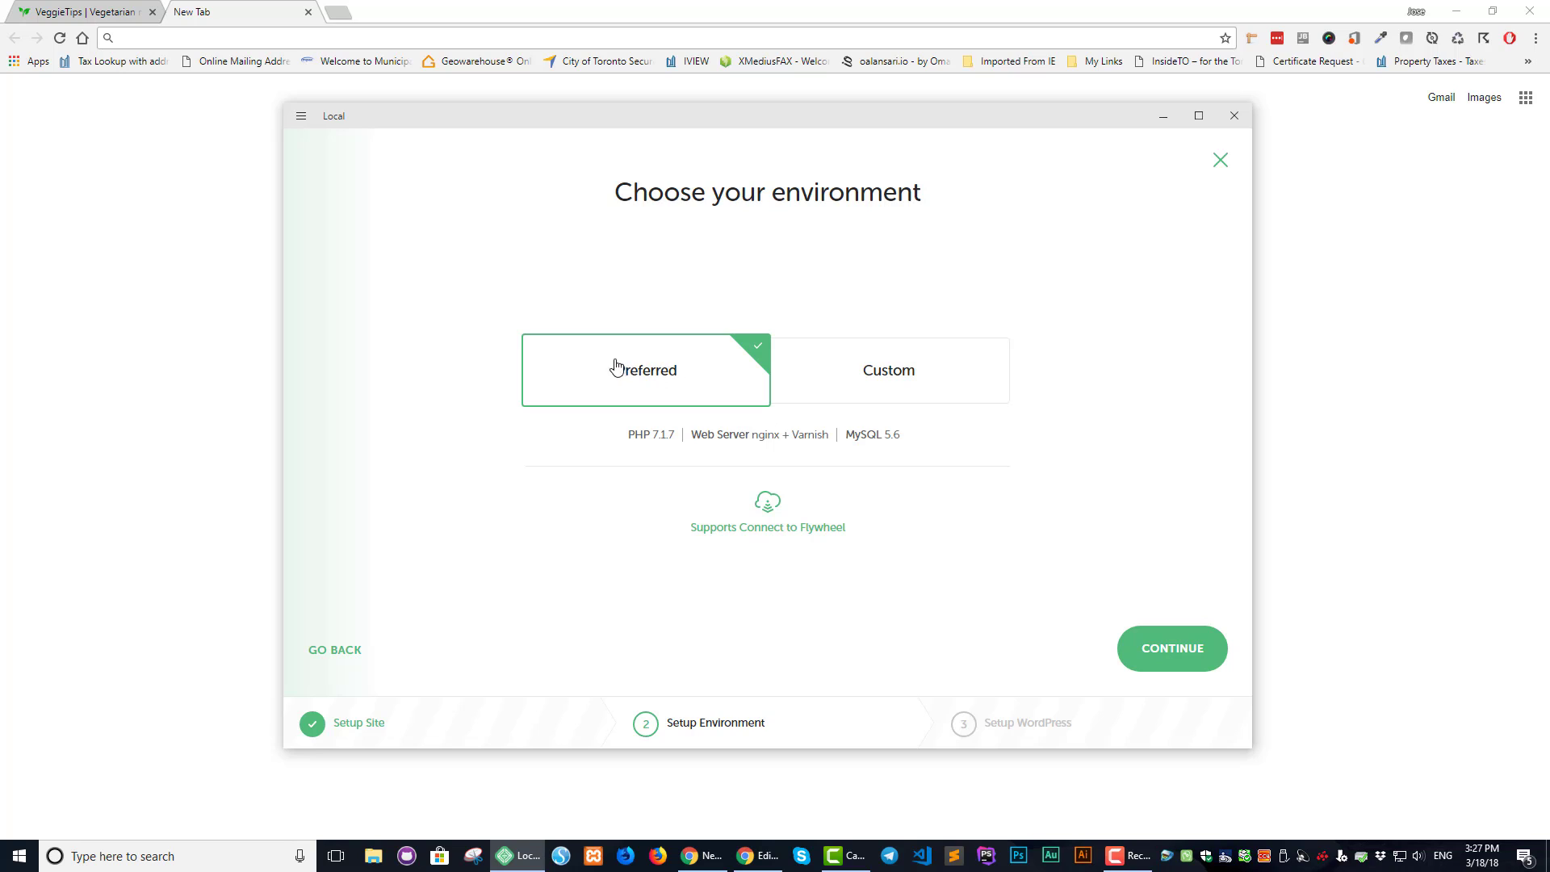
{"action": "left_click", "coordinate": [1164, 659]}
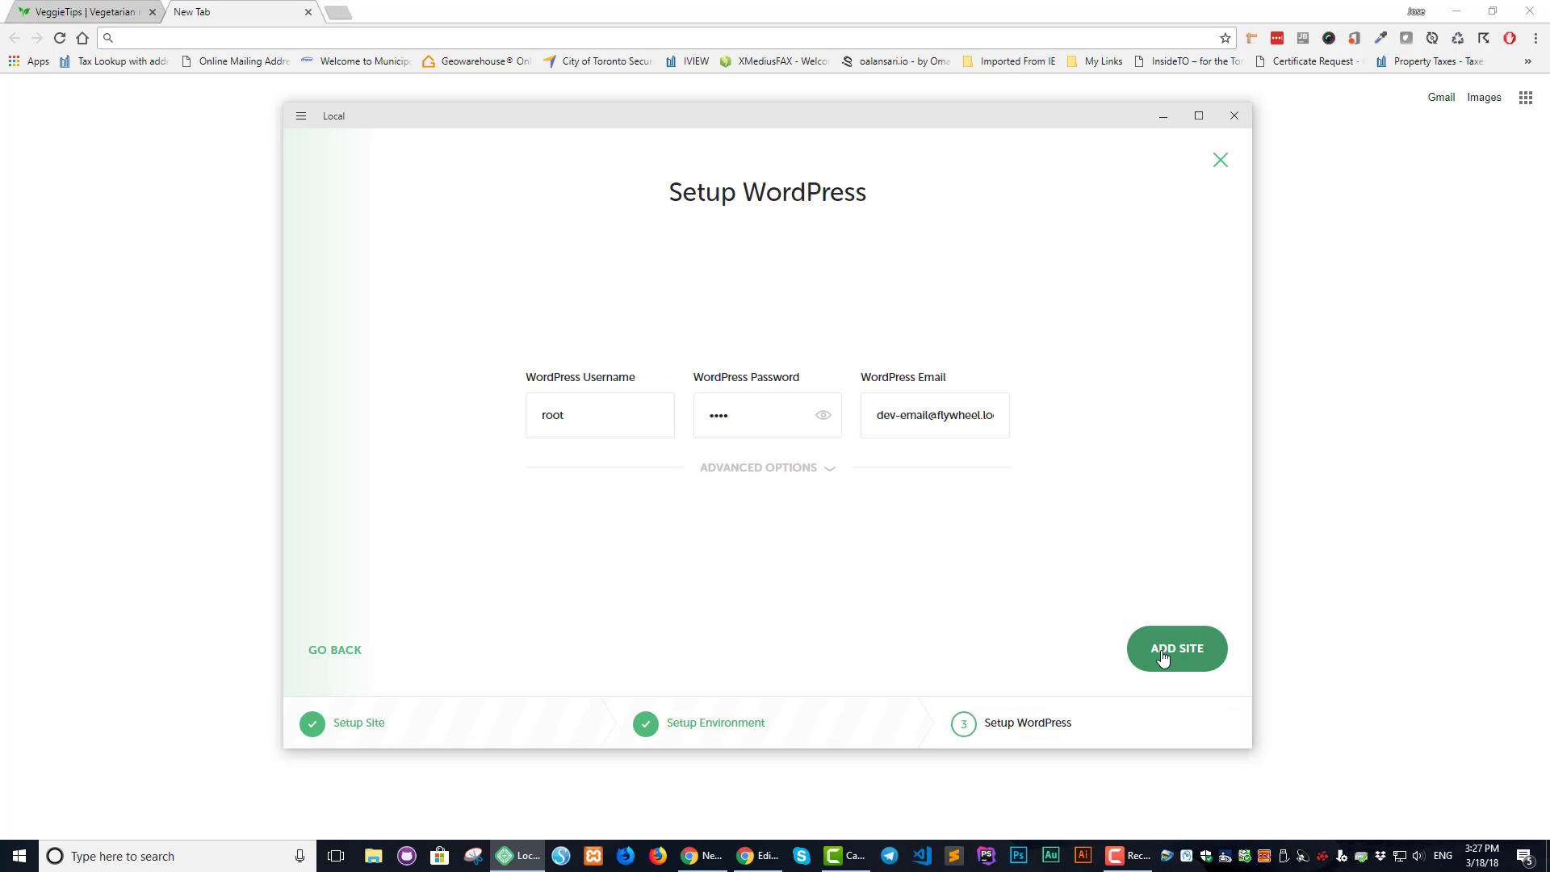
Check the prefilled admin credentials and create the veggietips site at veggietips.local
{"action": "left_click", "coordinate": [568, 415]}
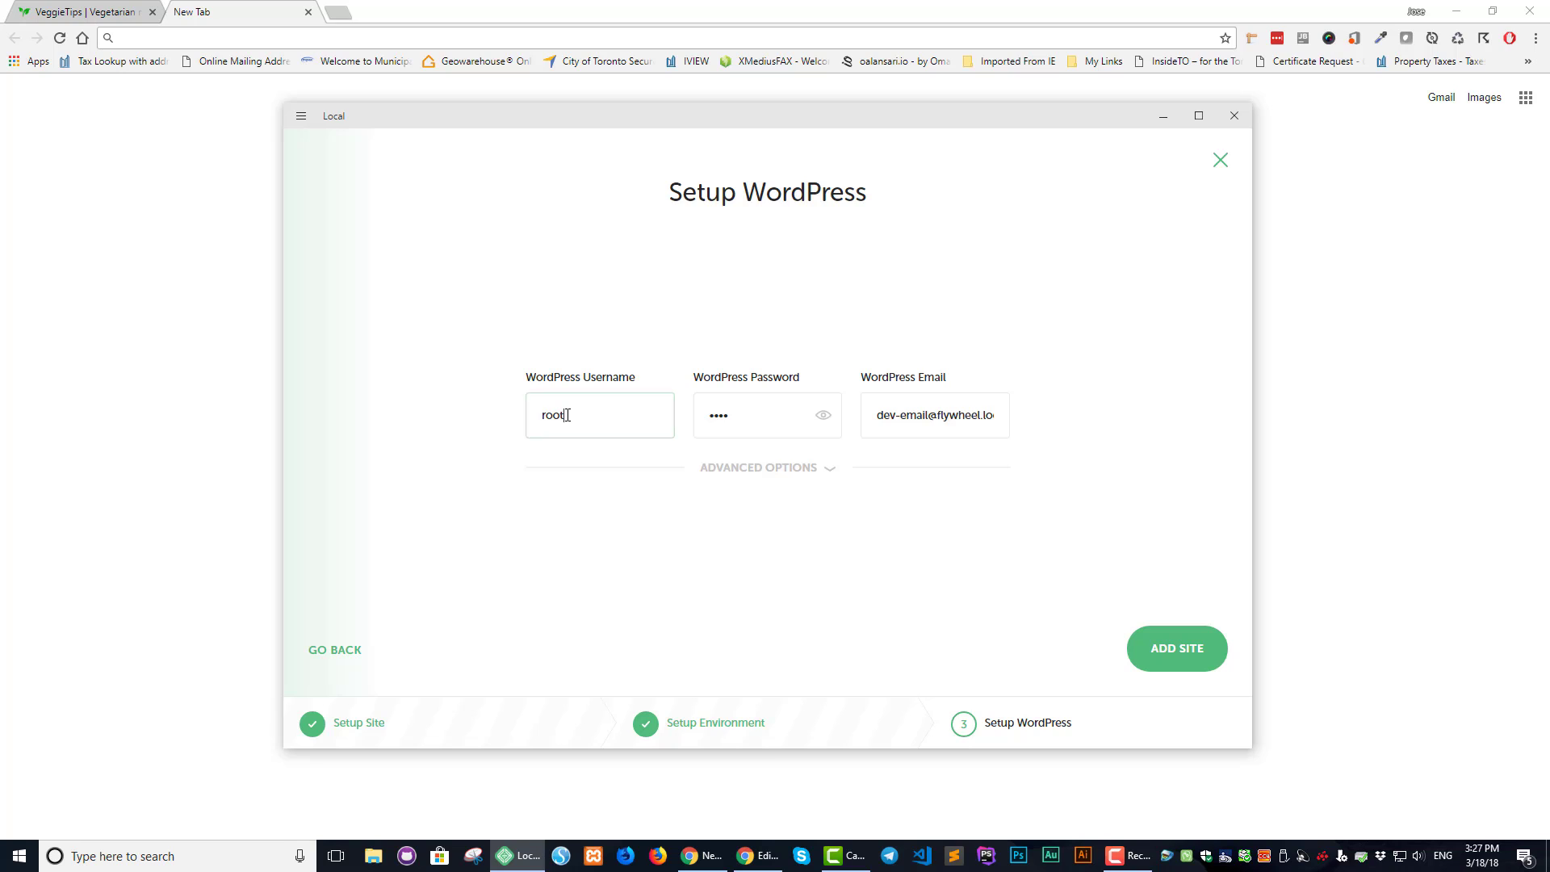
{"action": "left_click", "coordinate": [824, 416]}
{"action": "left_click", "coordinate": [1167, 652]}
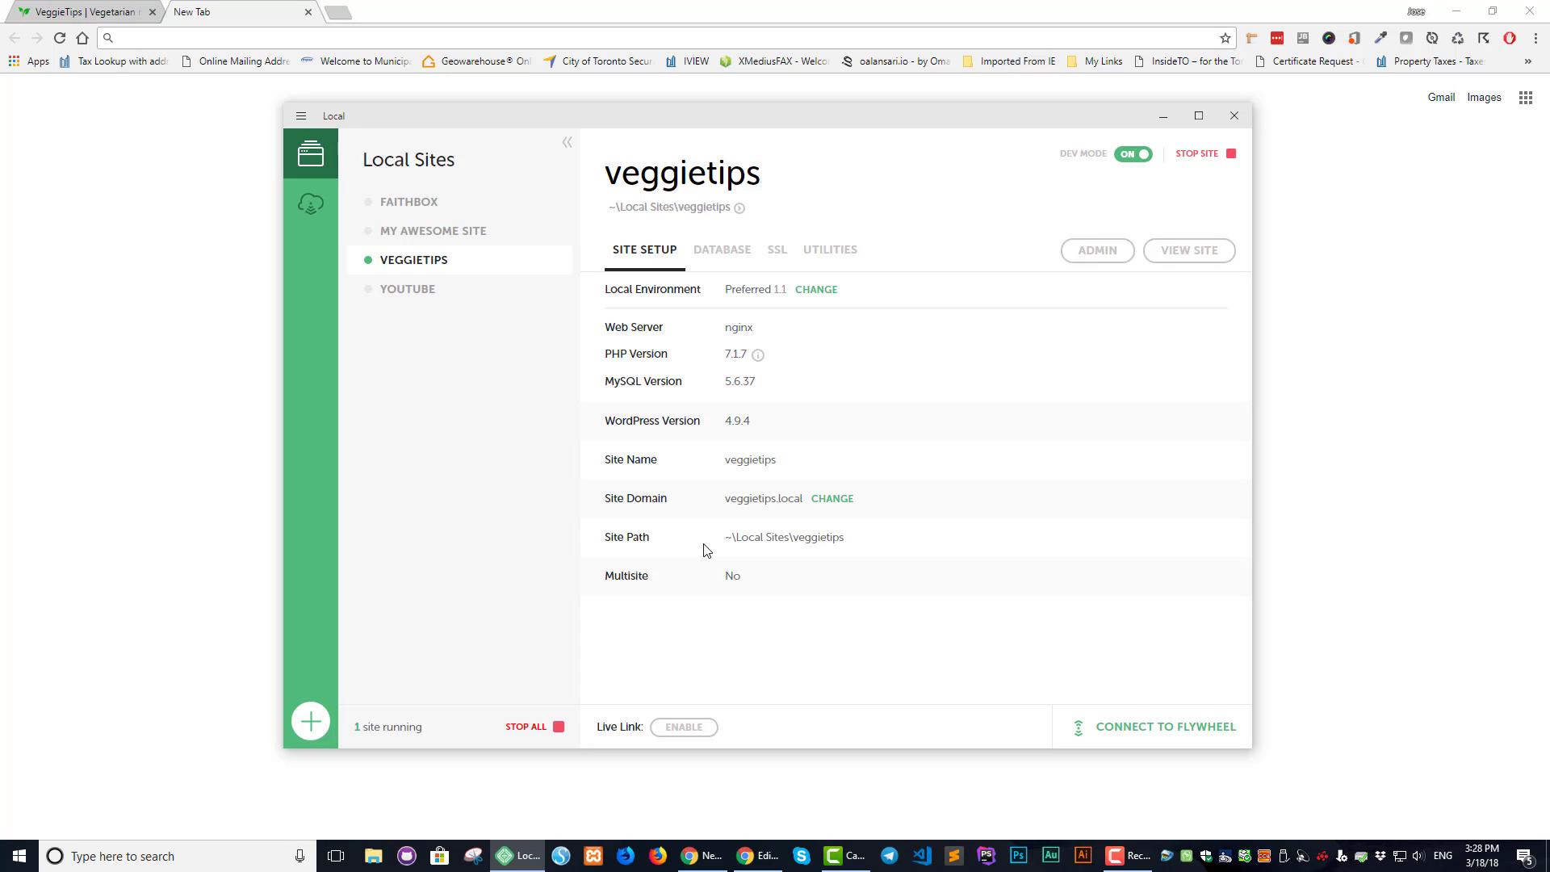
{"action": "left_click", "coordinate": [1192, 253]}
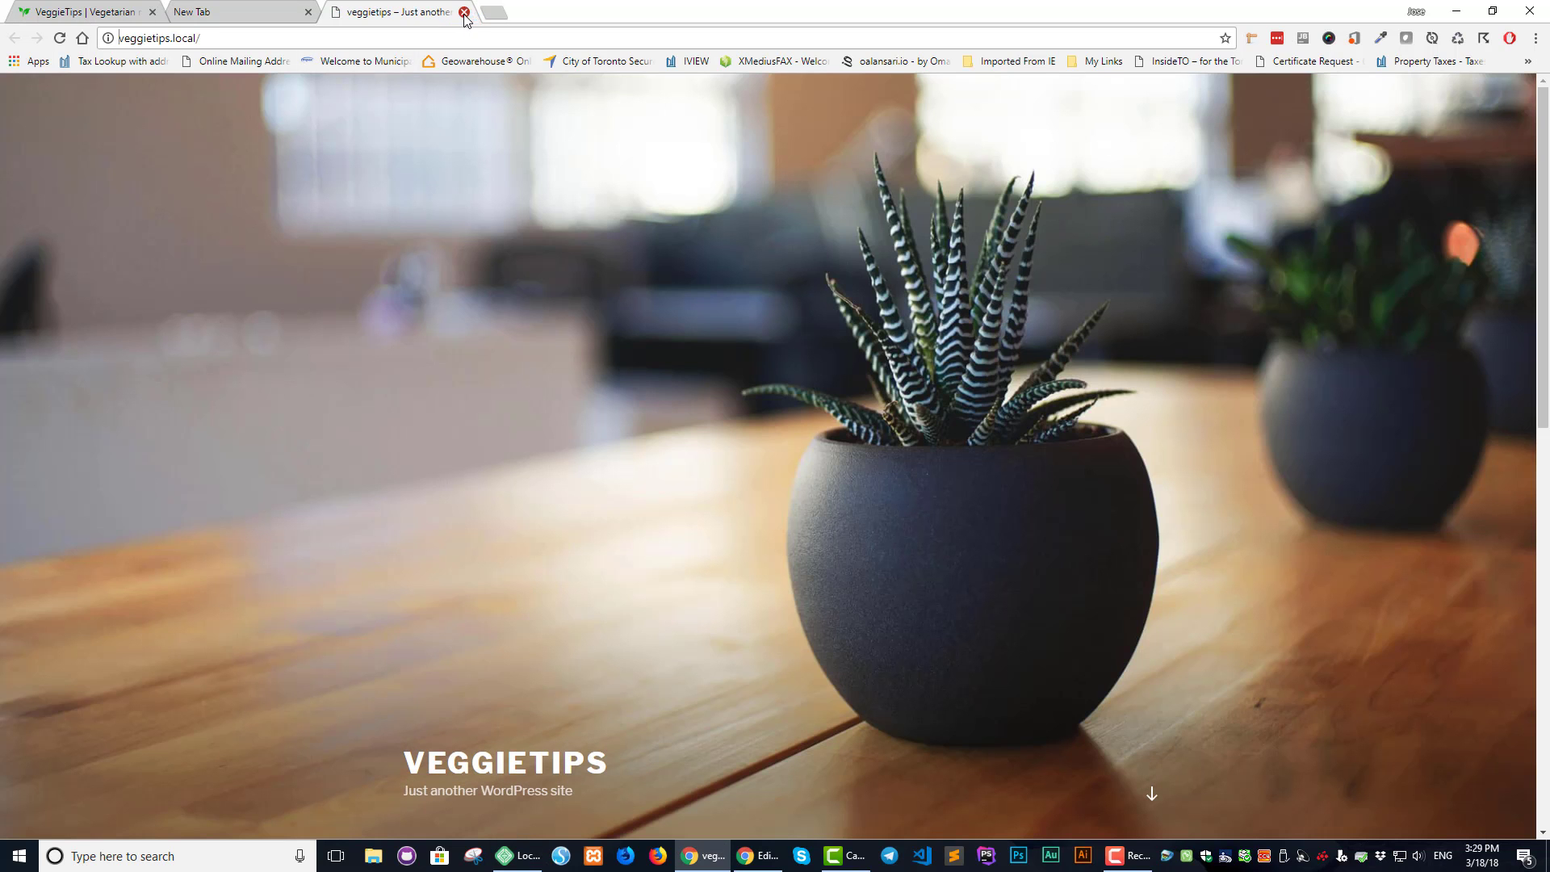
{"action": "left_click", "coordinate": [464, 11]}
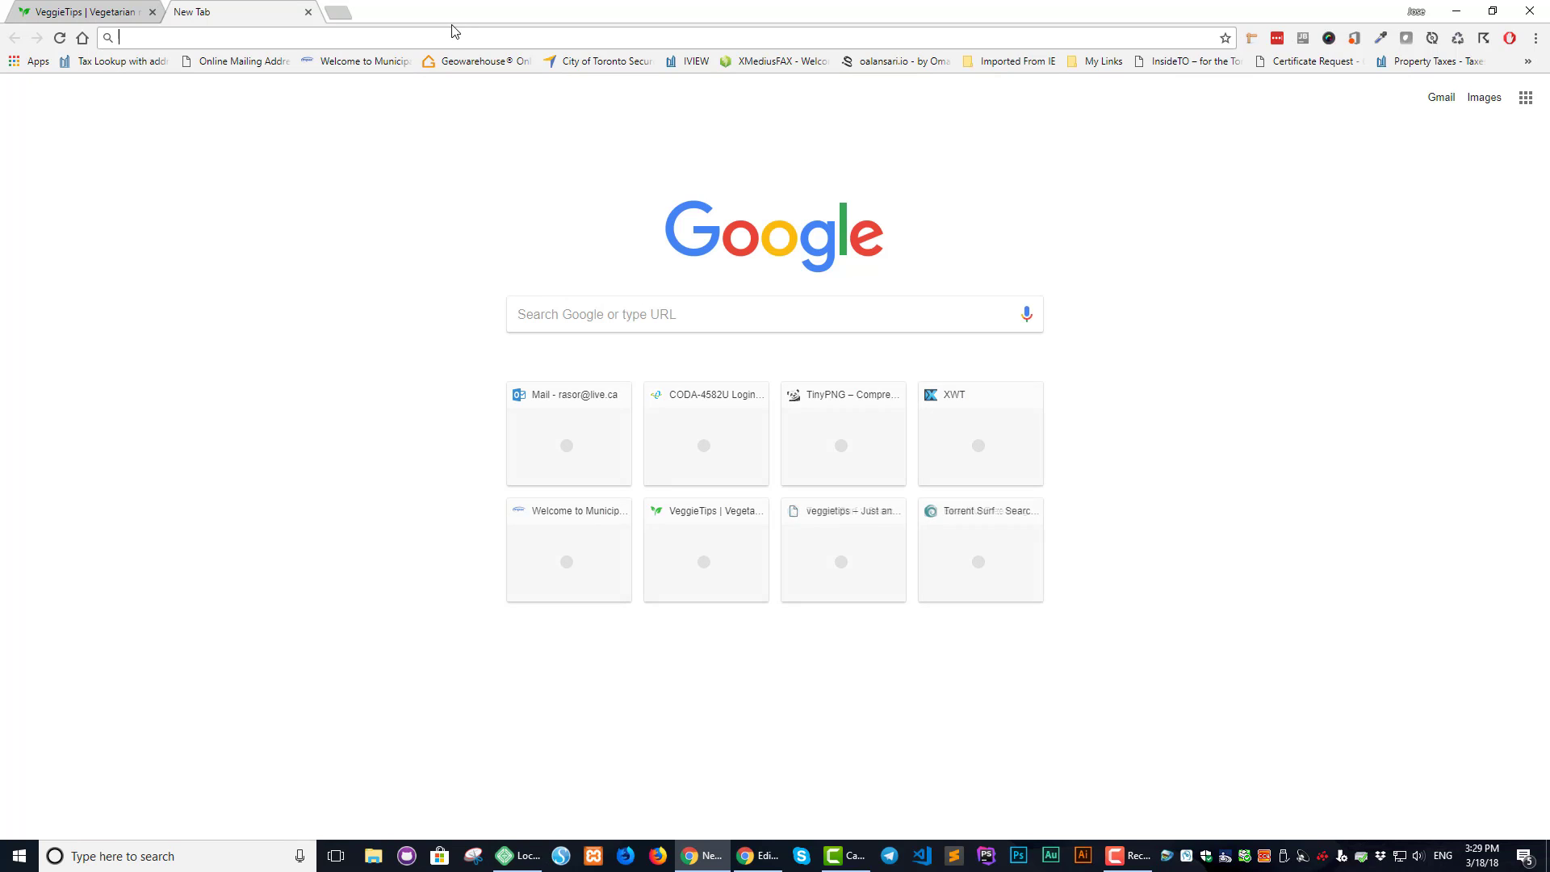
{"action": "left_click", "coordinate": [308, 12]}
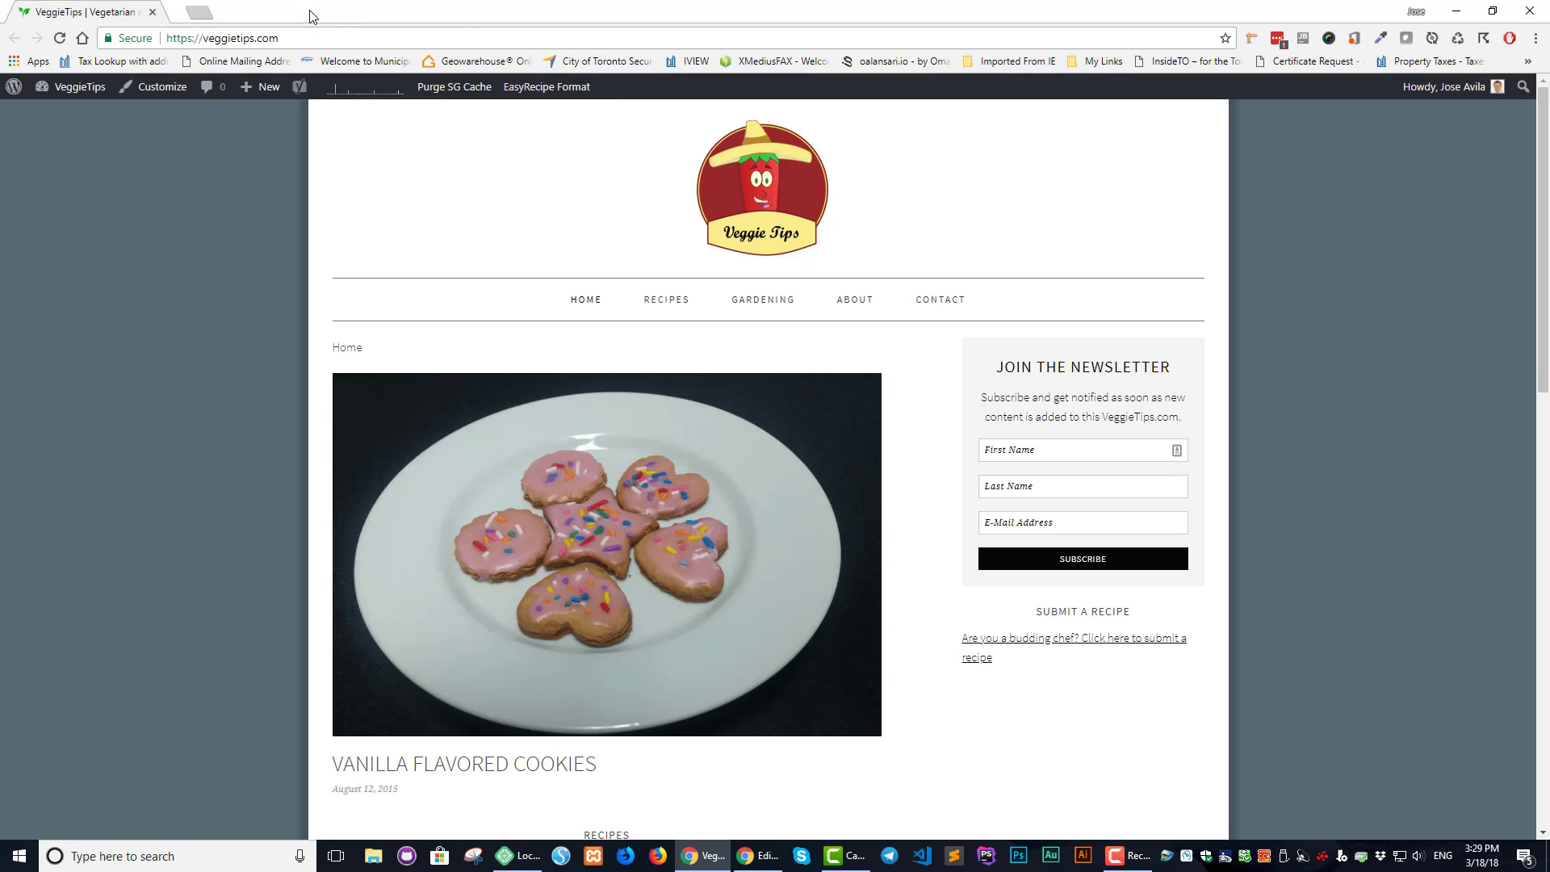
{"action": "left_click", "coordinate": [517, 856]}
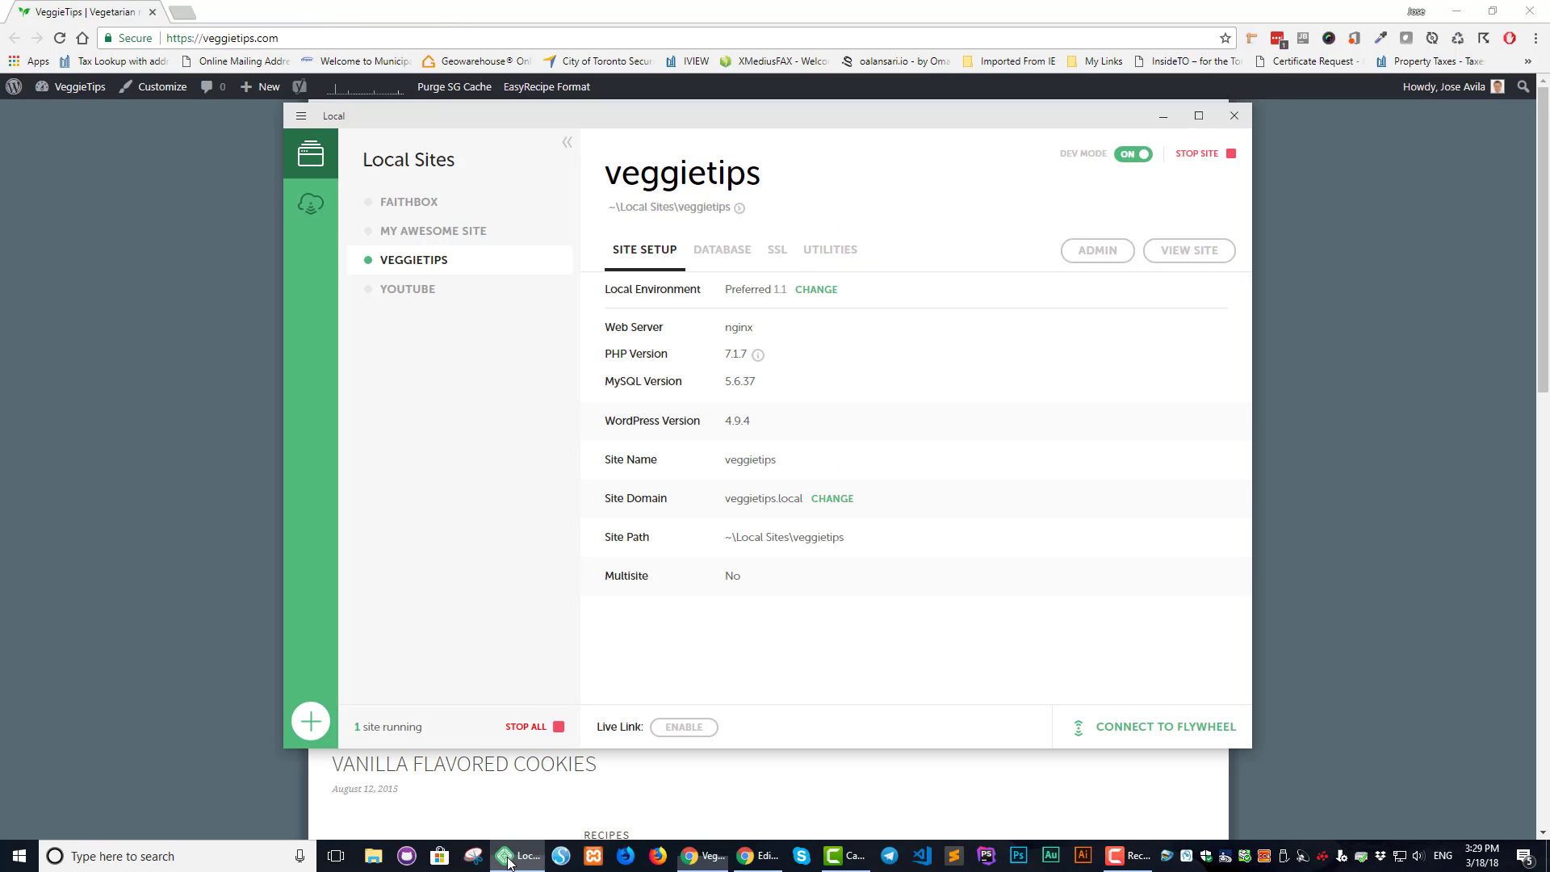
Log in to the veggietips.local WordPress admin and dismiss the password-save prompt
{"action": "left_click", "coordinate": [1098, 251]}
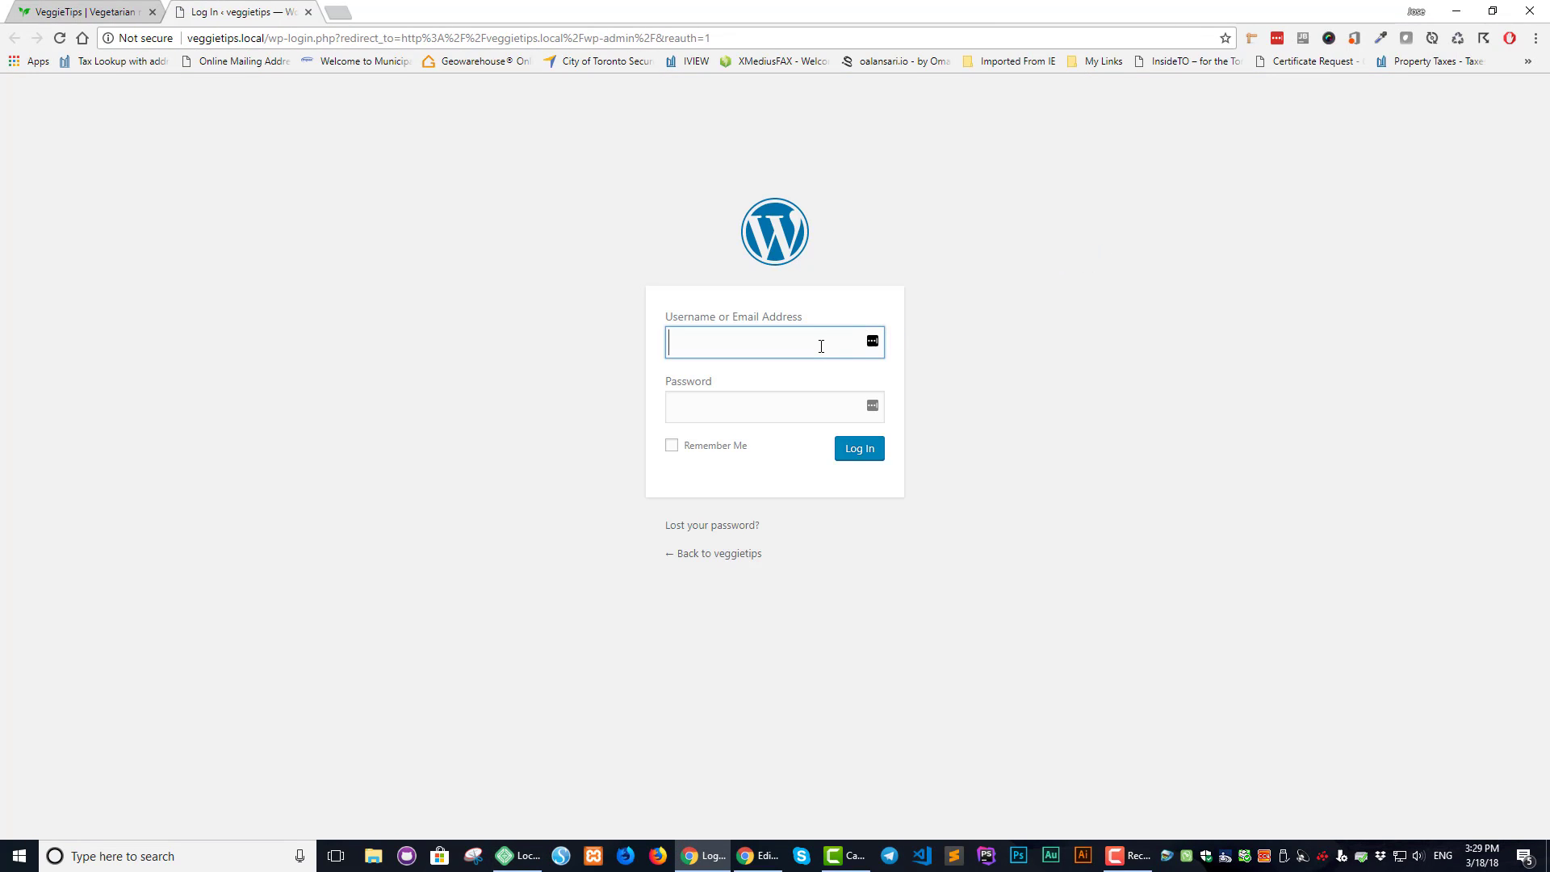
{"action": "type", "text": "root"}
{"action": "key", "text": "Tab"}
{"action": "type", "text": "roo"}
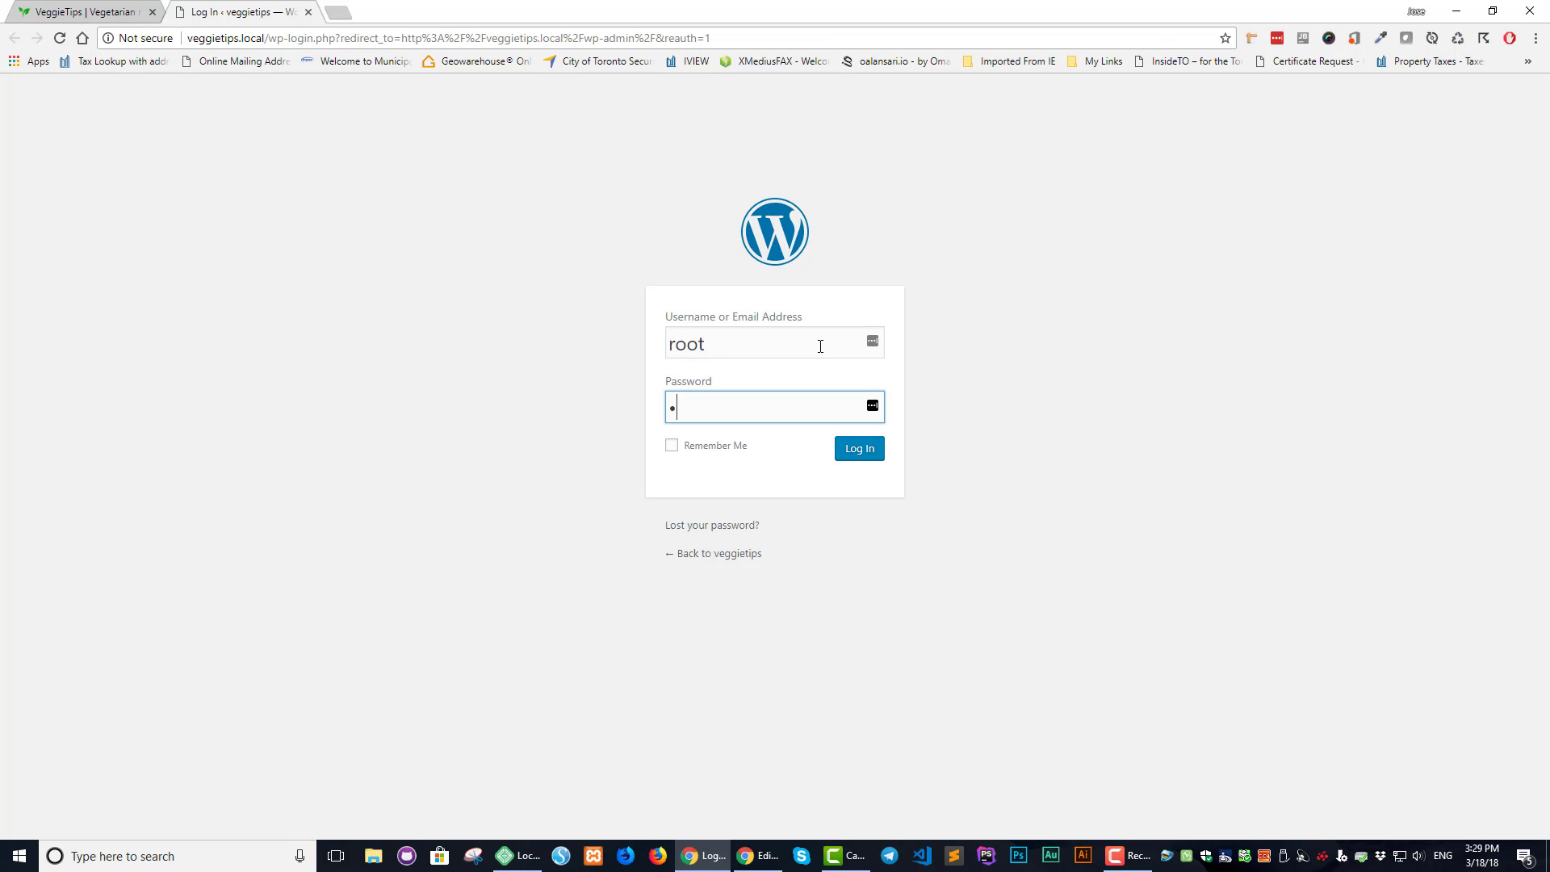
{"action": "left_click", "coordinate": [865, 458]}
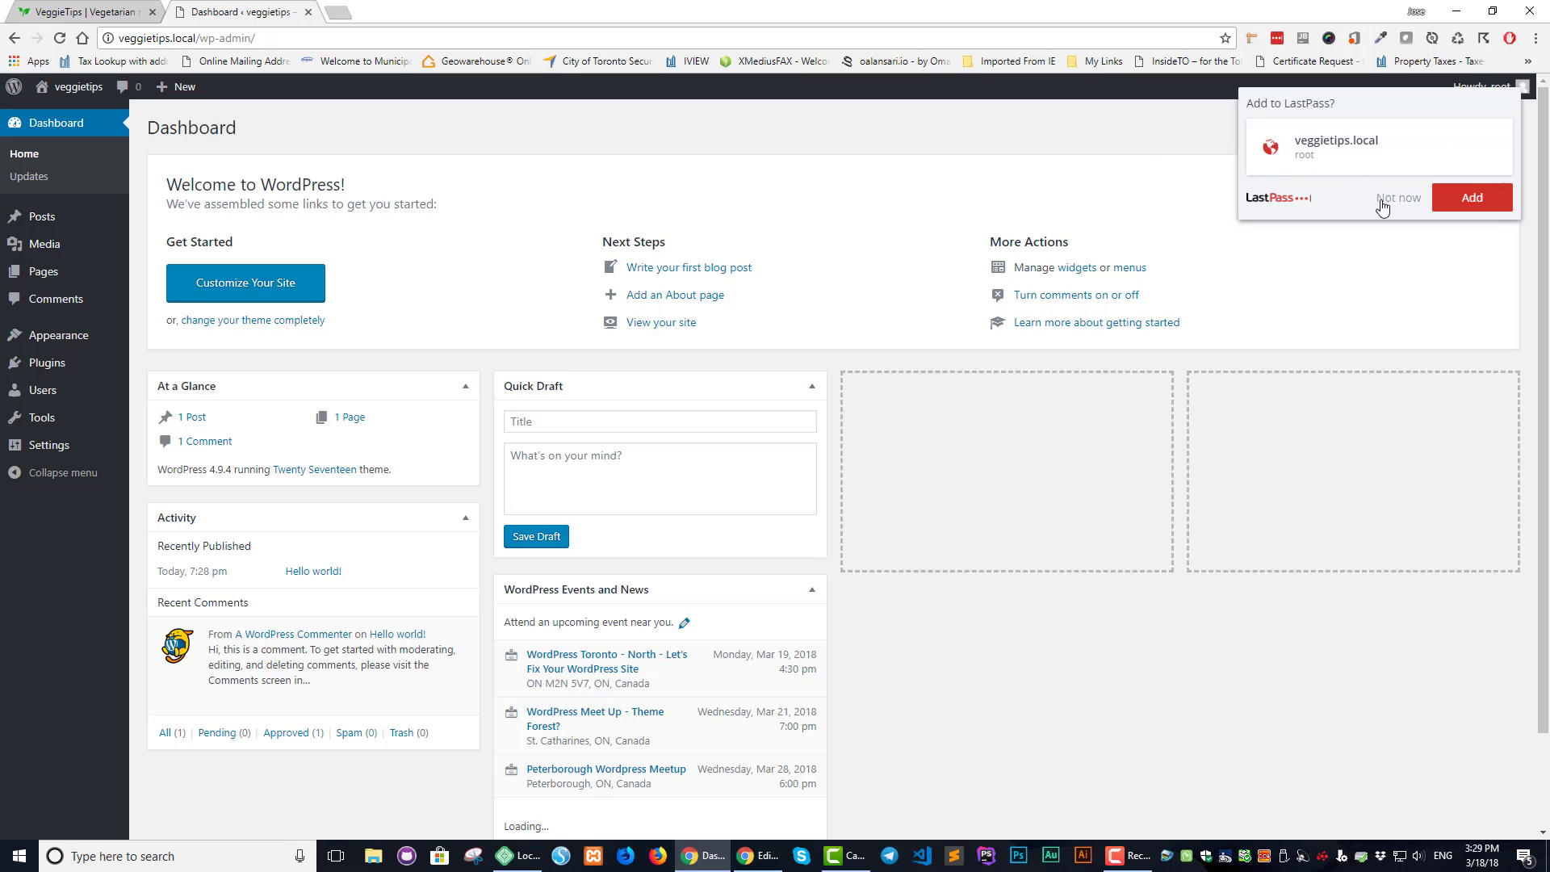
{"action": "left_click", "coordinate": [1379, 199]}
Search Plugins > Add New for 'all in one'
{"action": "mouse_move", "coordinate": [49, 370]}
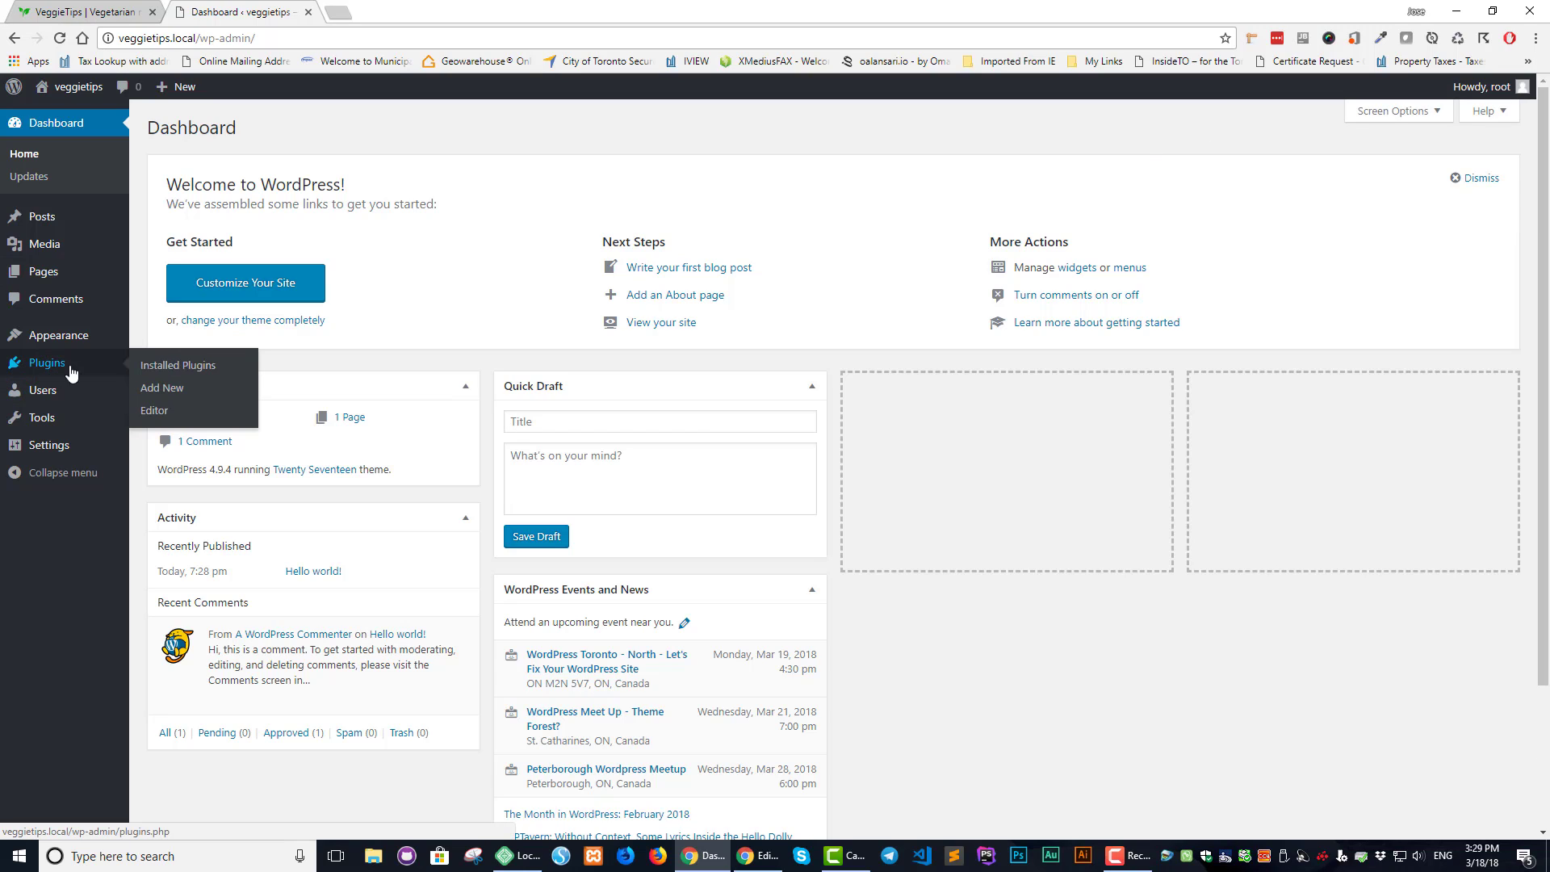
{"action": "left_click", "coordinate": [171, 391]}
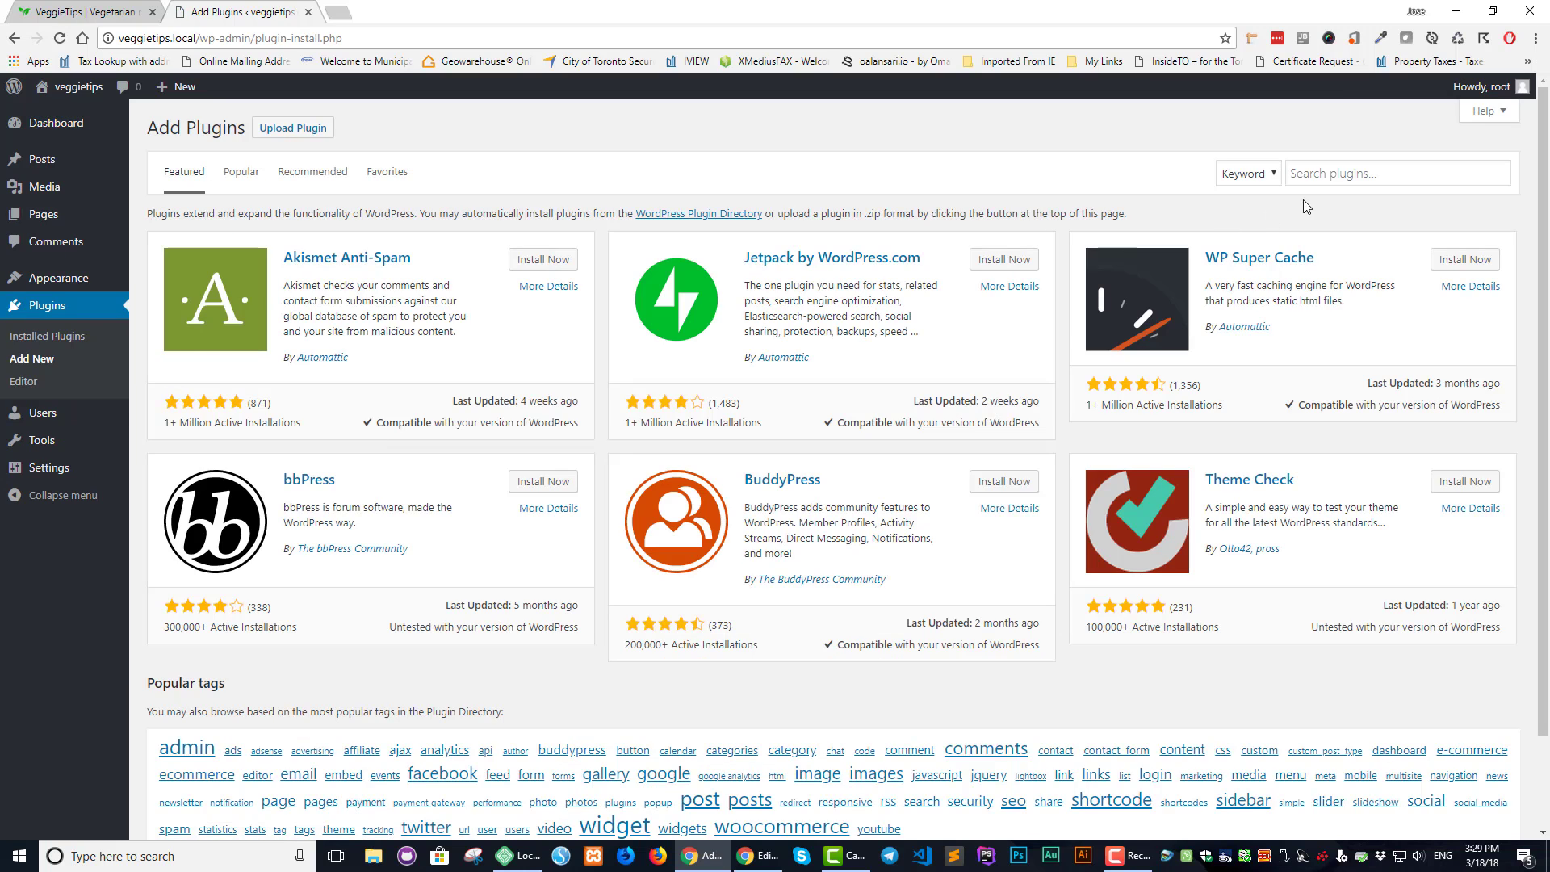
{"action": "left_click", "coordinate": [1325, 173]}
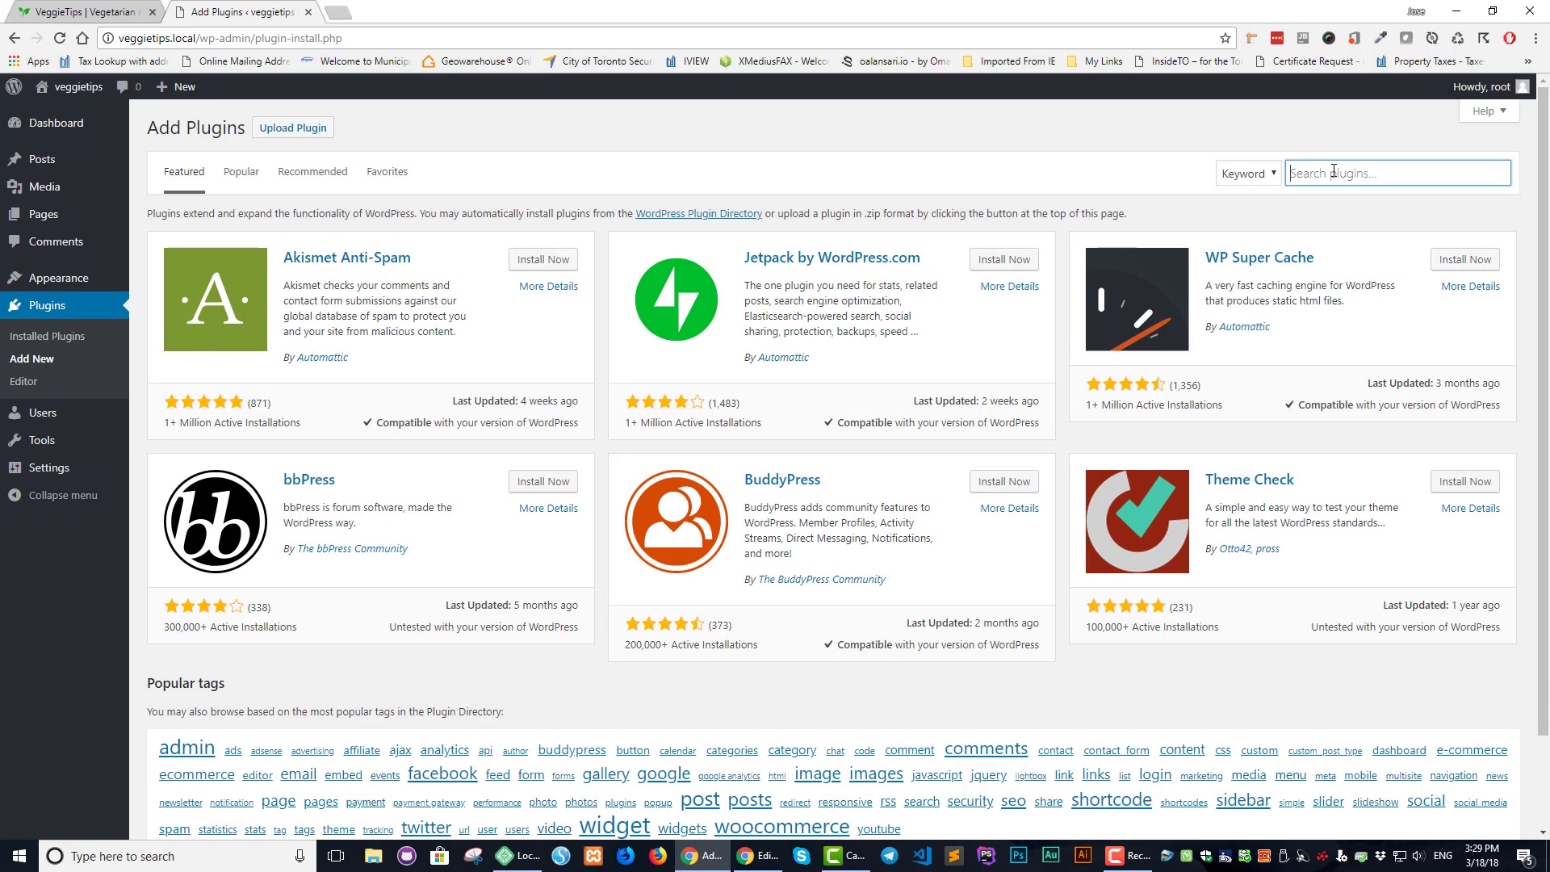
{"action": "type", "text": "all "}
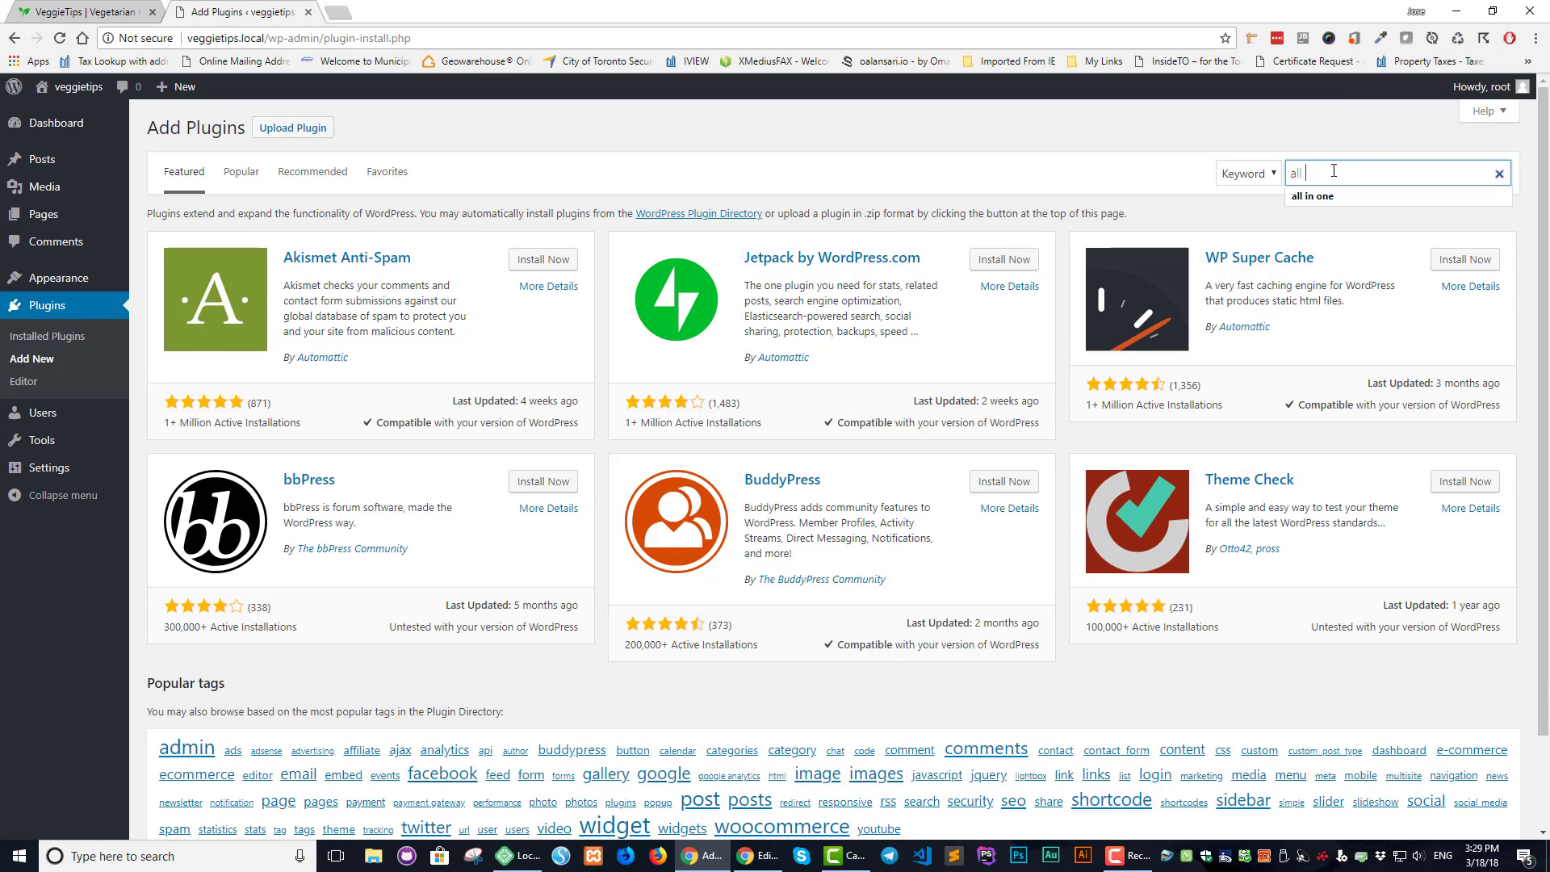
{"action": "type", "text": "in one"}
{"action": "key", "text": "Return"}
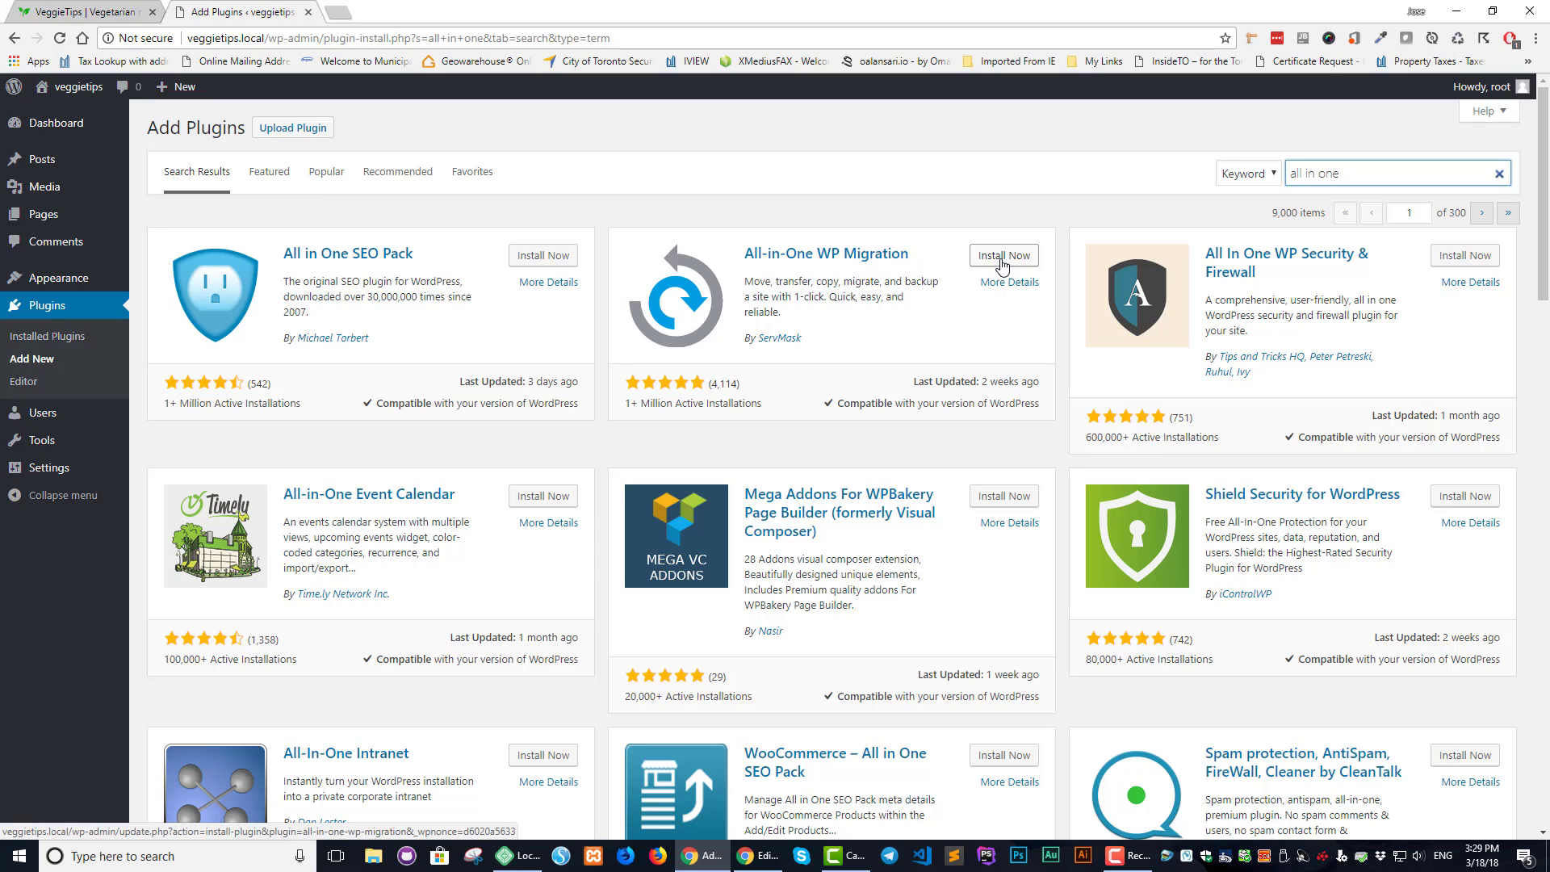
Install and activate All-in-One WP Migration on veggietips.local
{"action": "left_click", "coordinate": [1002, 257]}
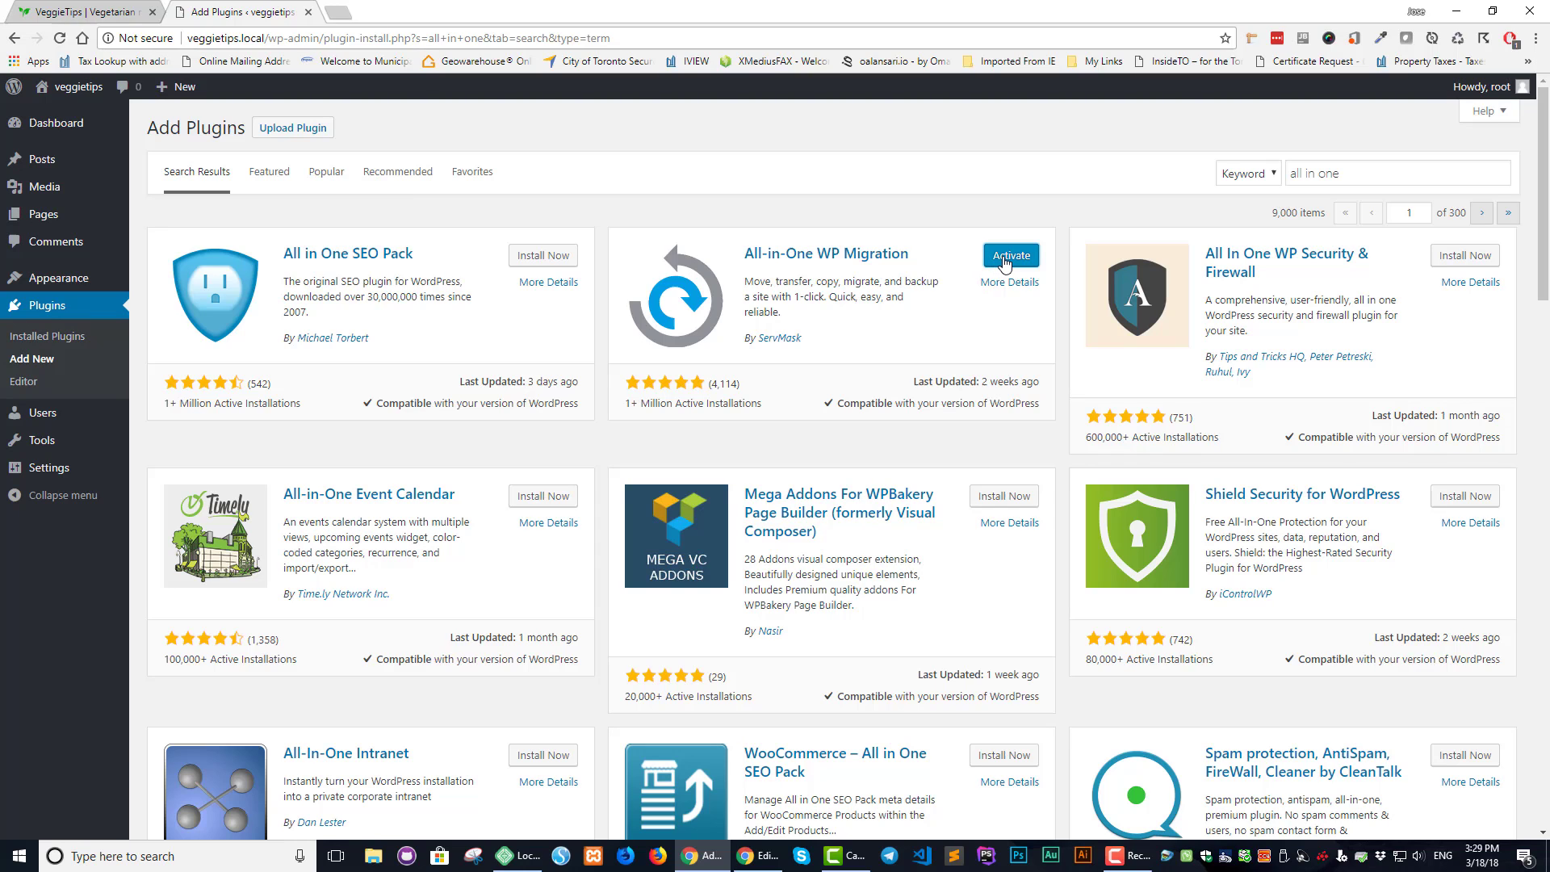
{"action": "left_click", "coordinate": [1005, 263]}
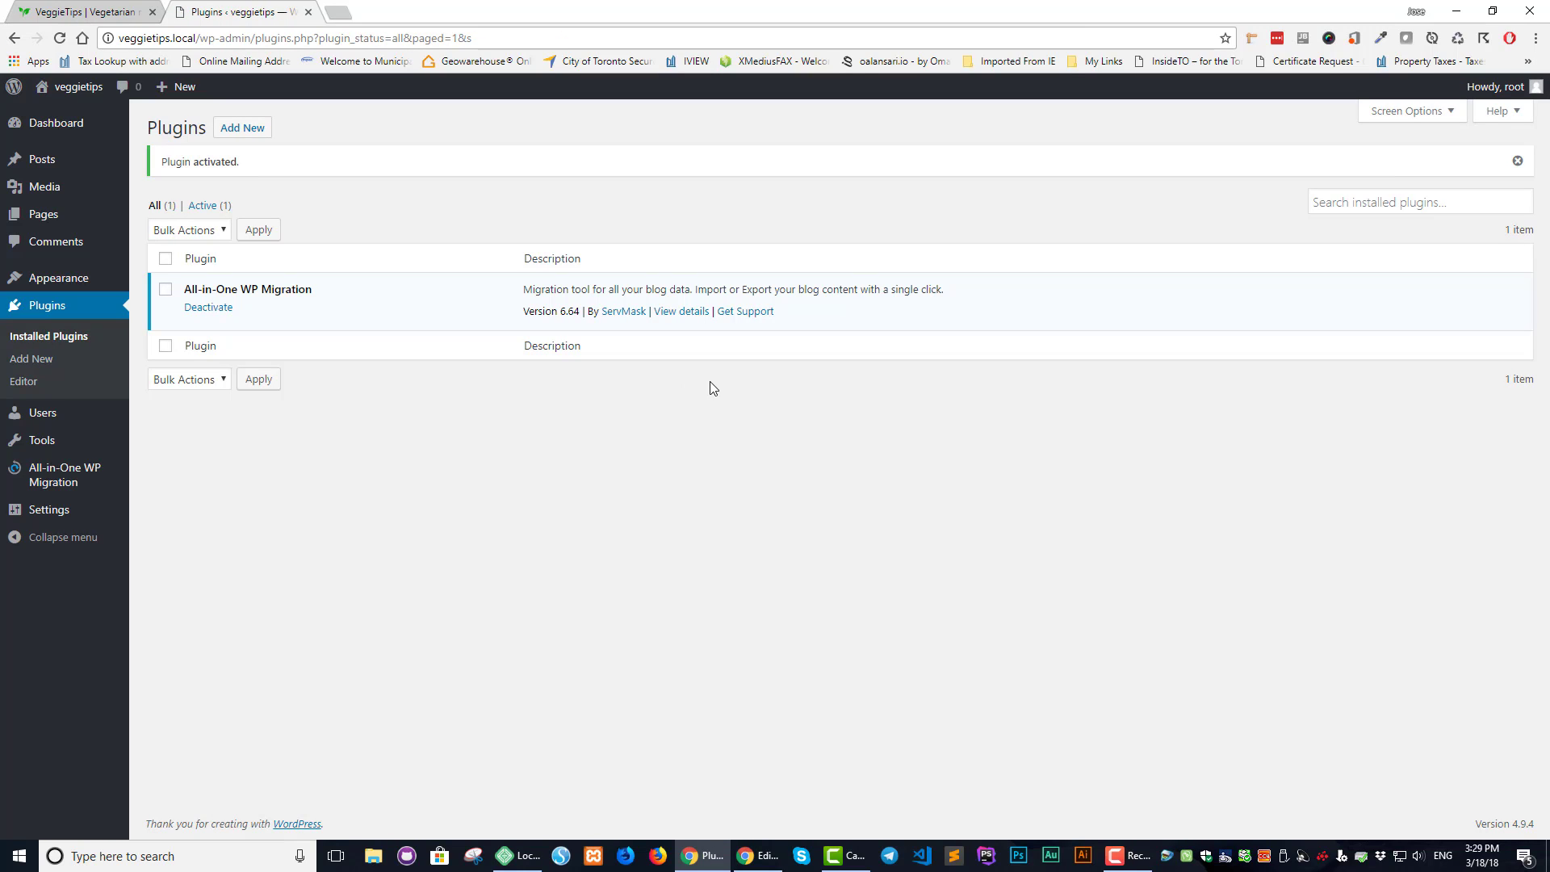
{"action": "mouse_move", "coordinate": [59, 489]}
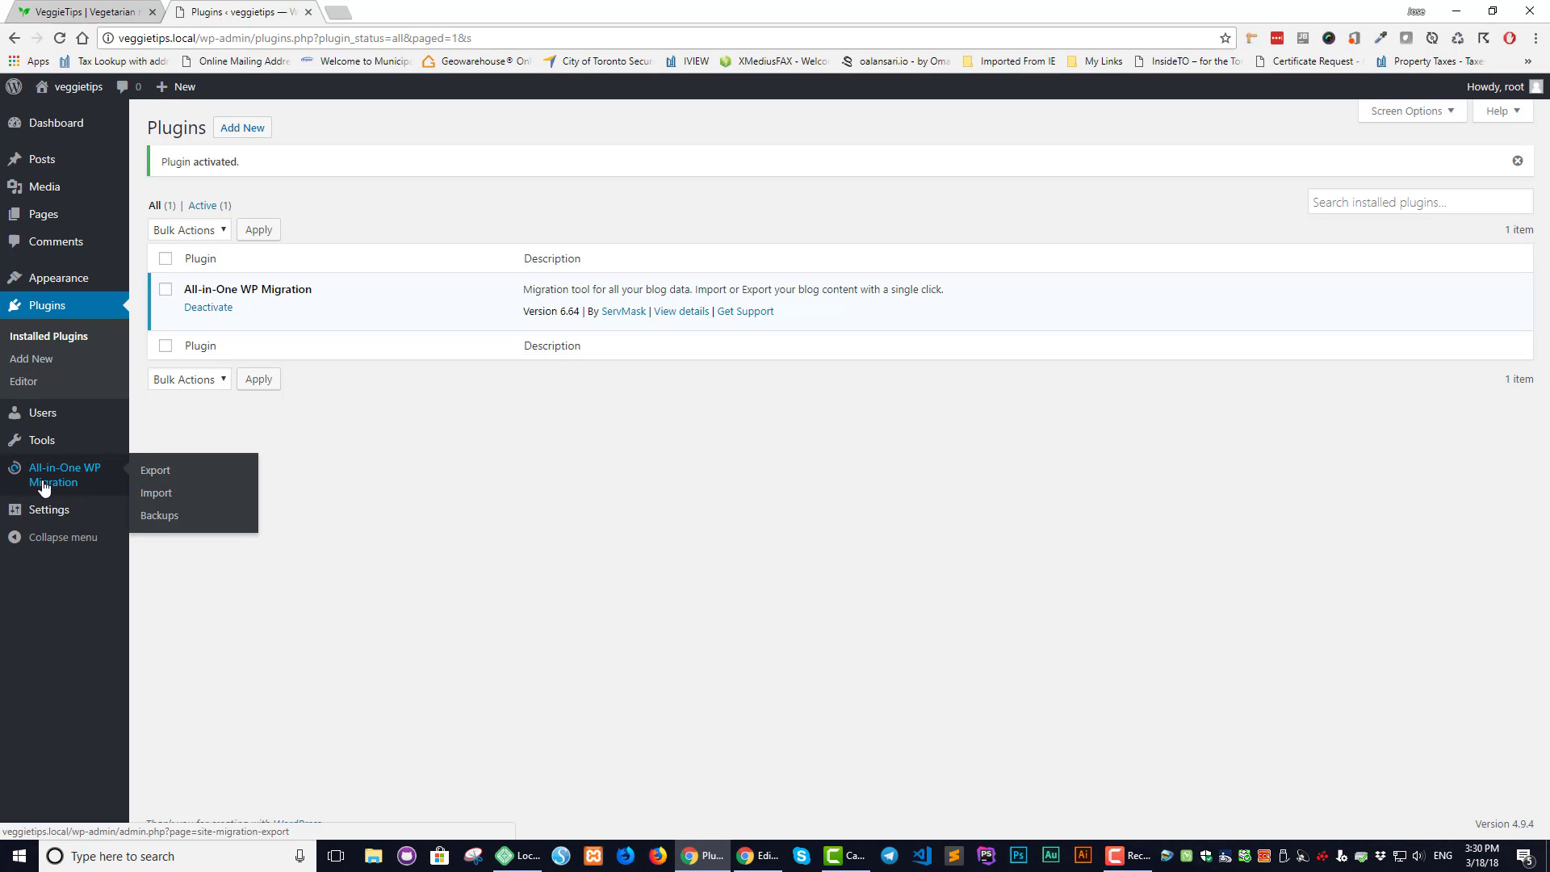
{"action": "left_click", "coordinate": [158, 494]}
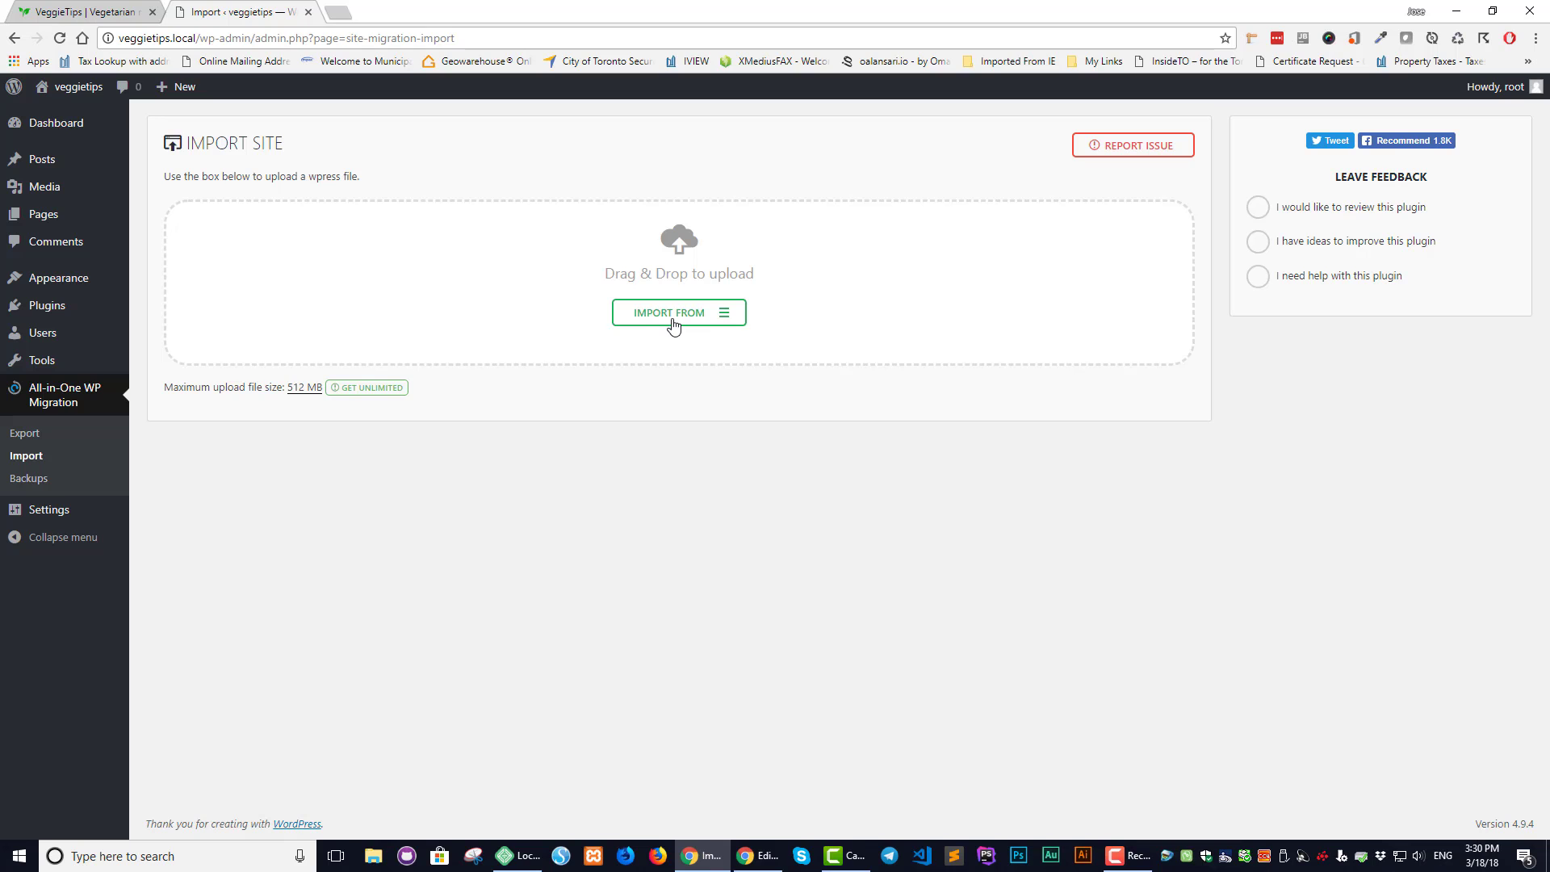
{"action": "left_click", "coordinate": [673, 324]}
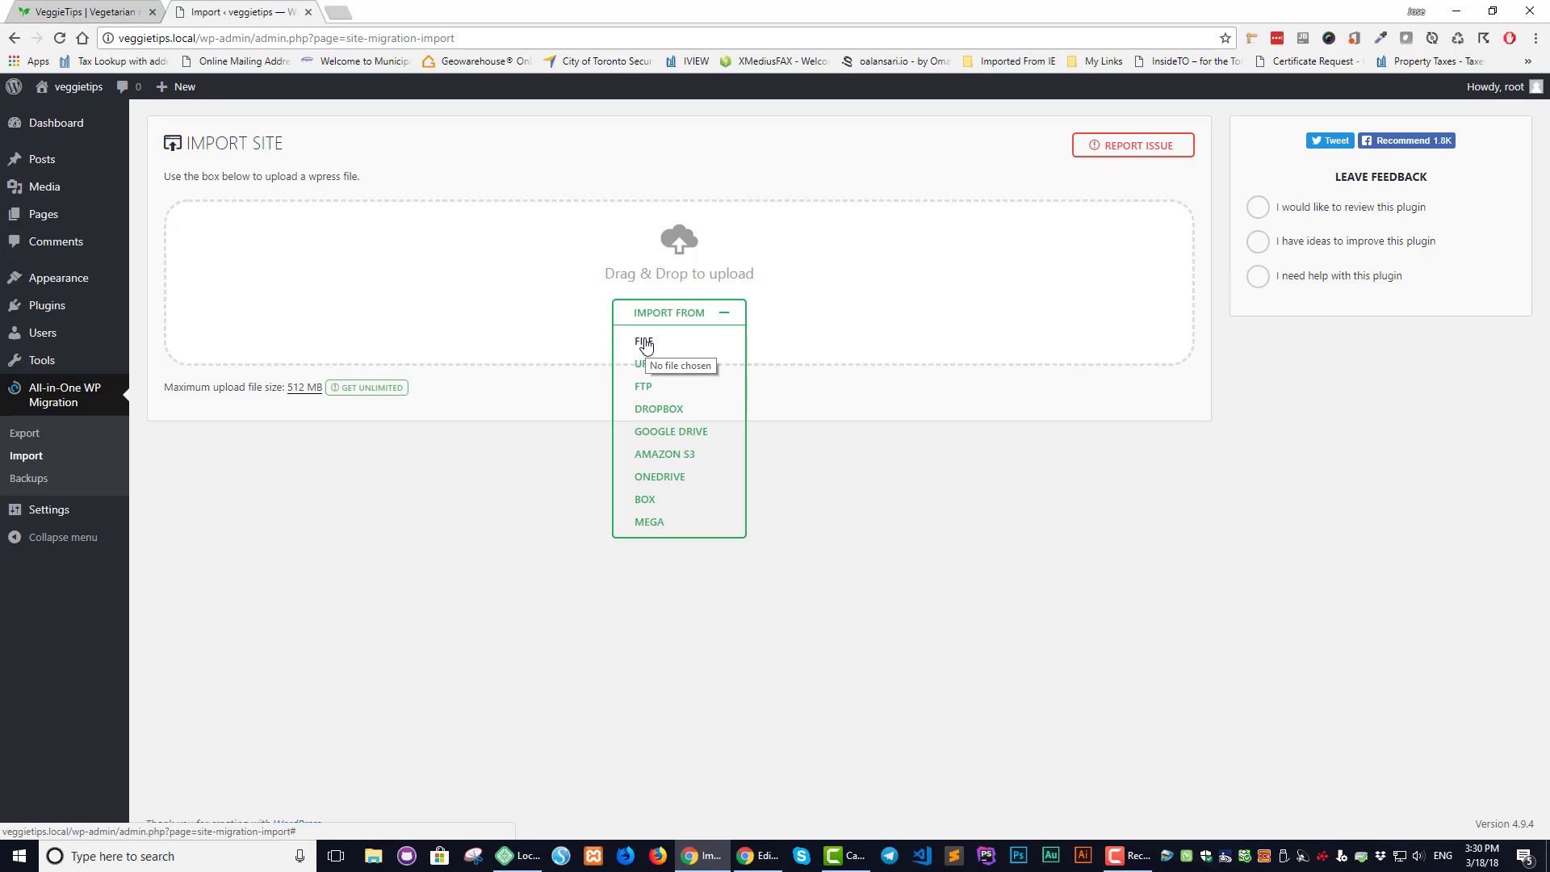
{"action": "left_click", "coordinate": [646, 344]}
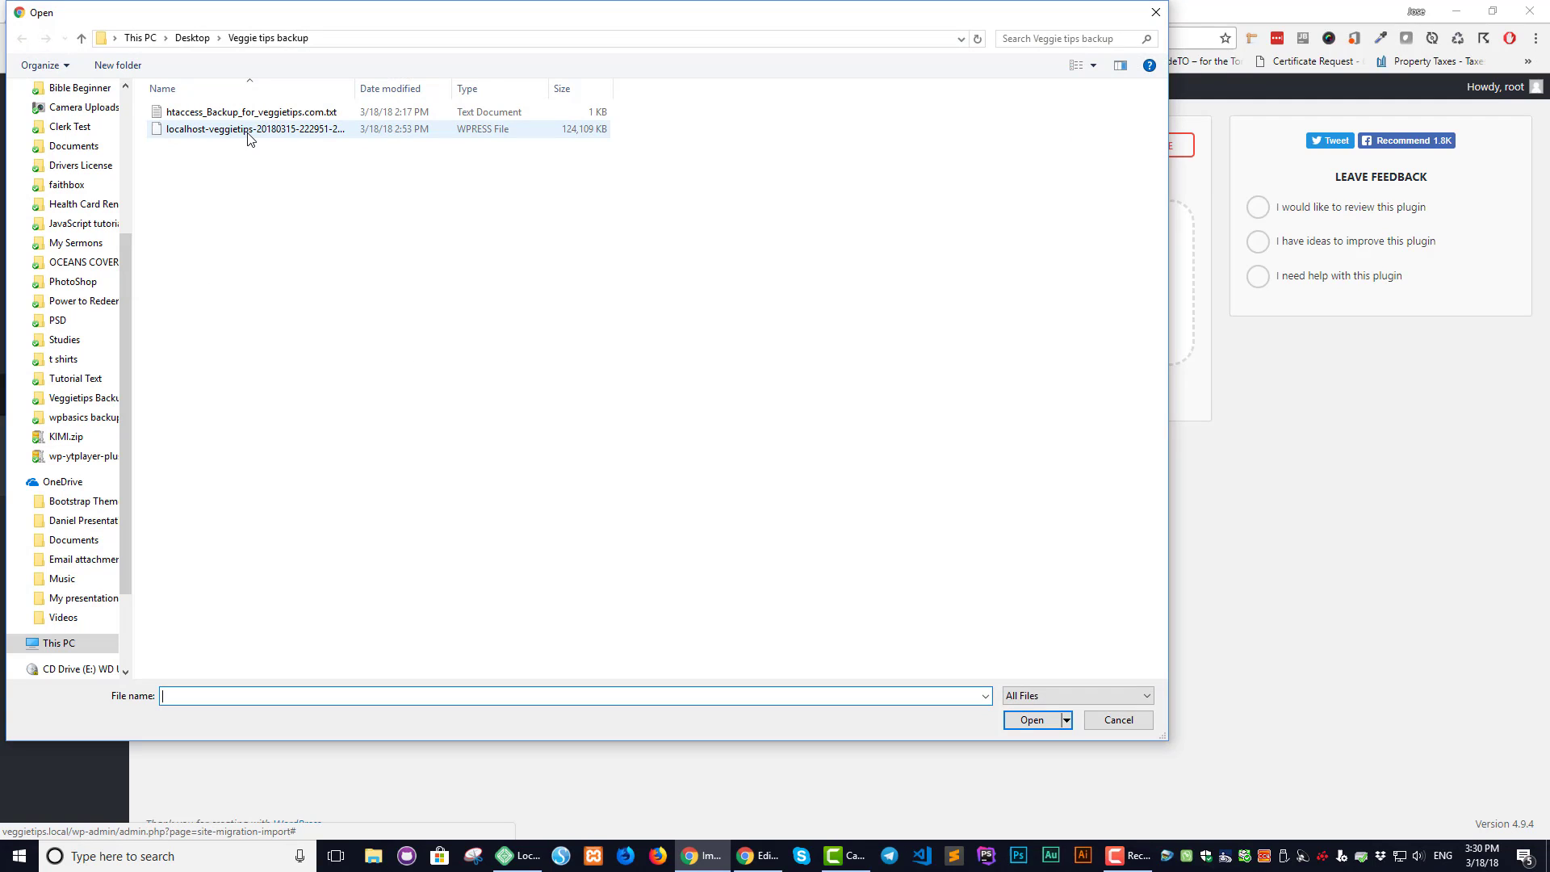
{"action": "left_click", "coordinate": [249, 131]}
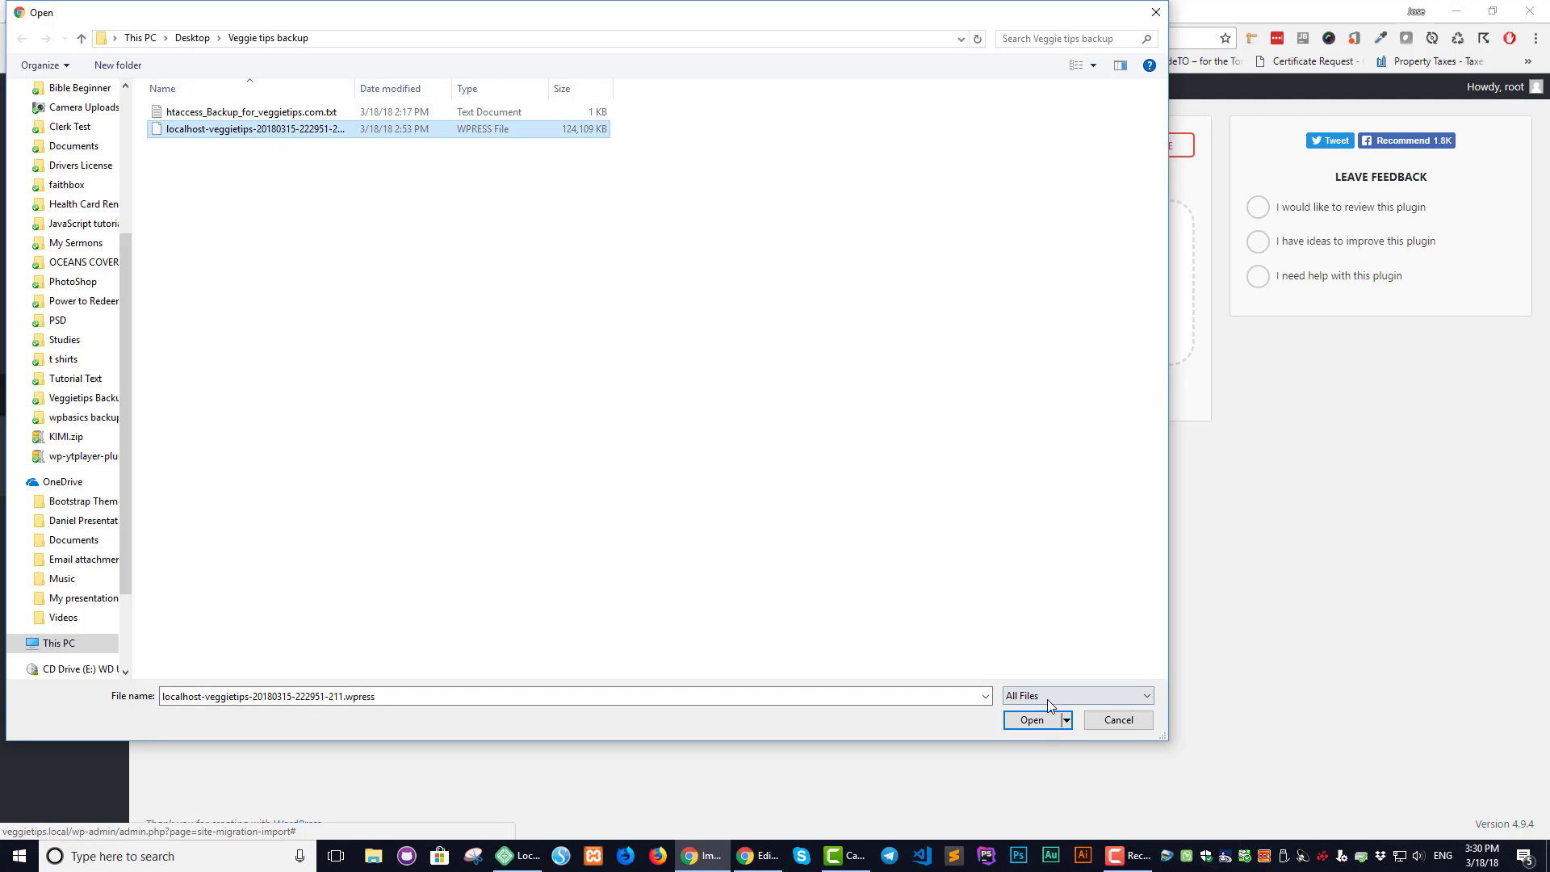
{"action": "left_click", "coordinate": [1032, 721]}
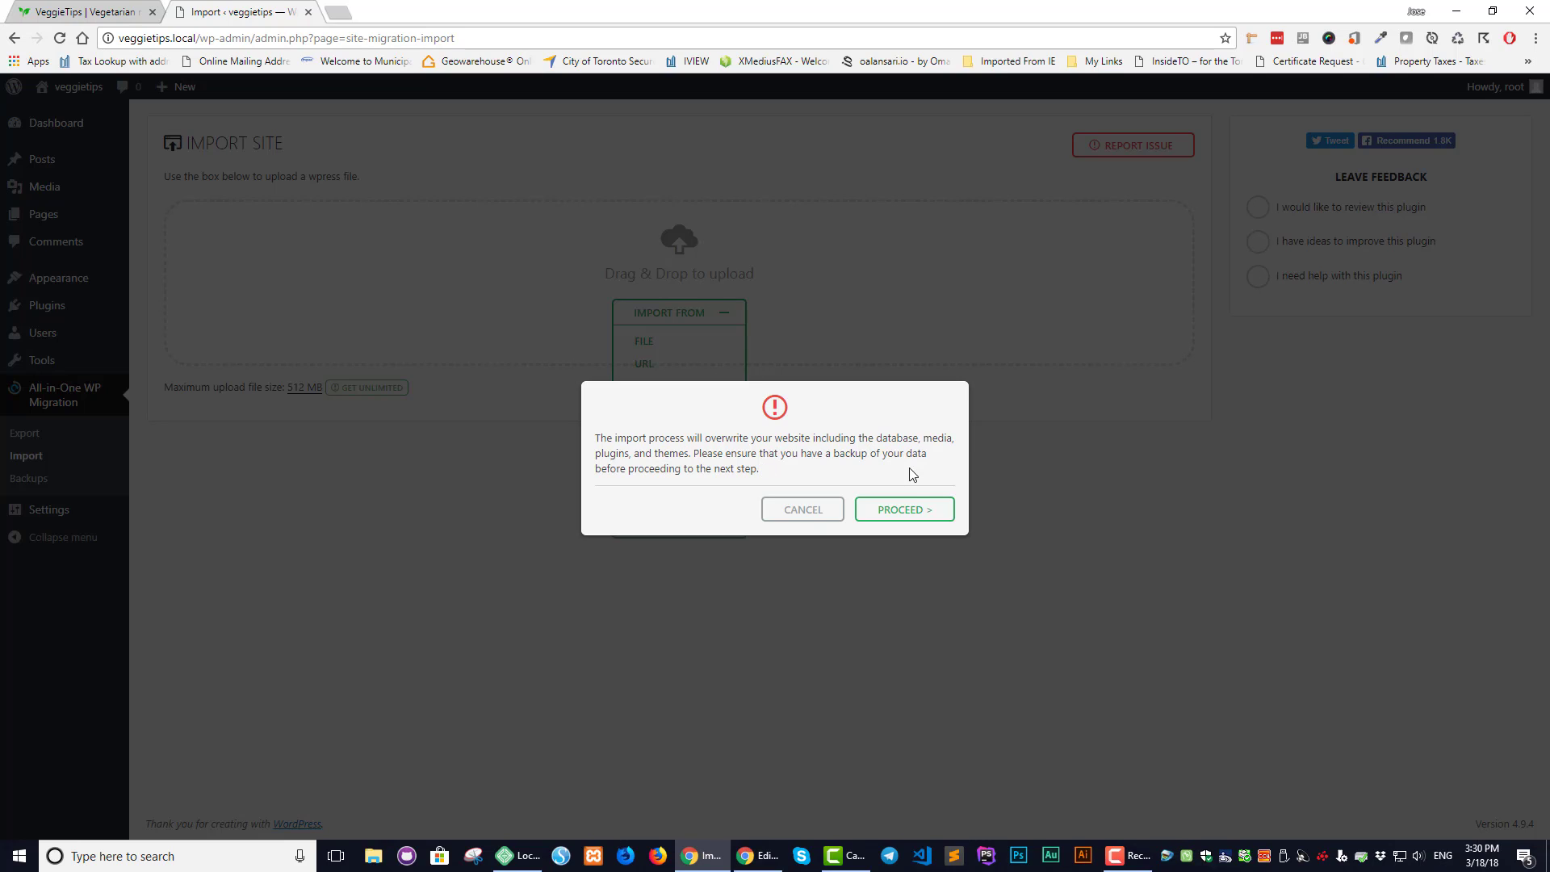
Accept the overwrite warning so the VeggieTips backup replaces the local site
{"action": "left_click", "coordinate": [898, 516]}
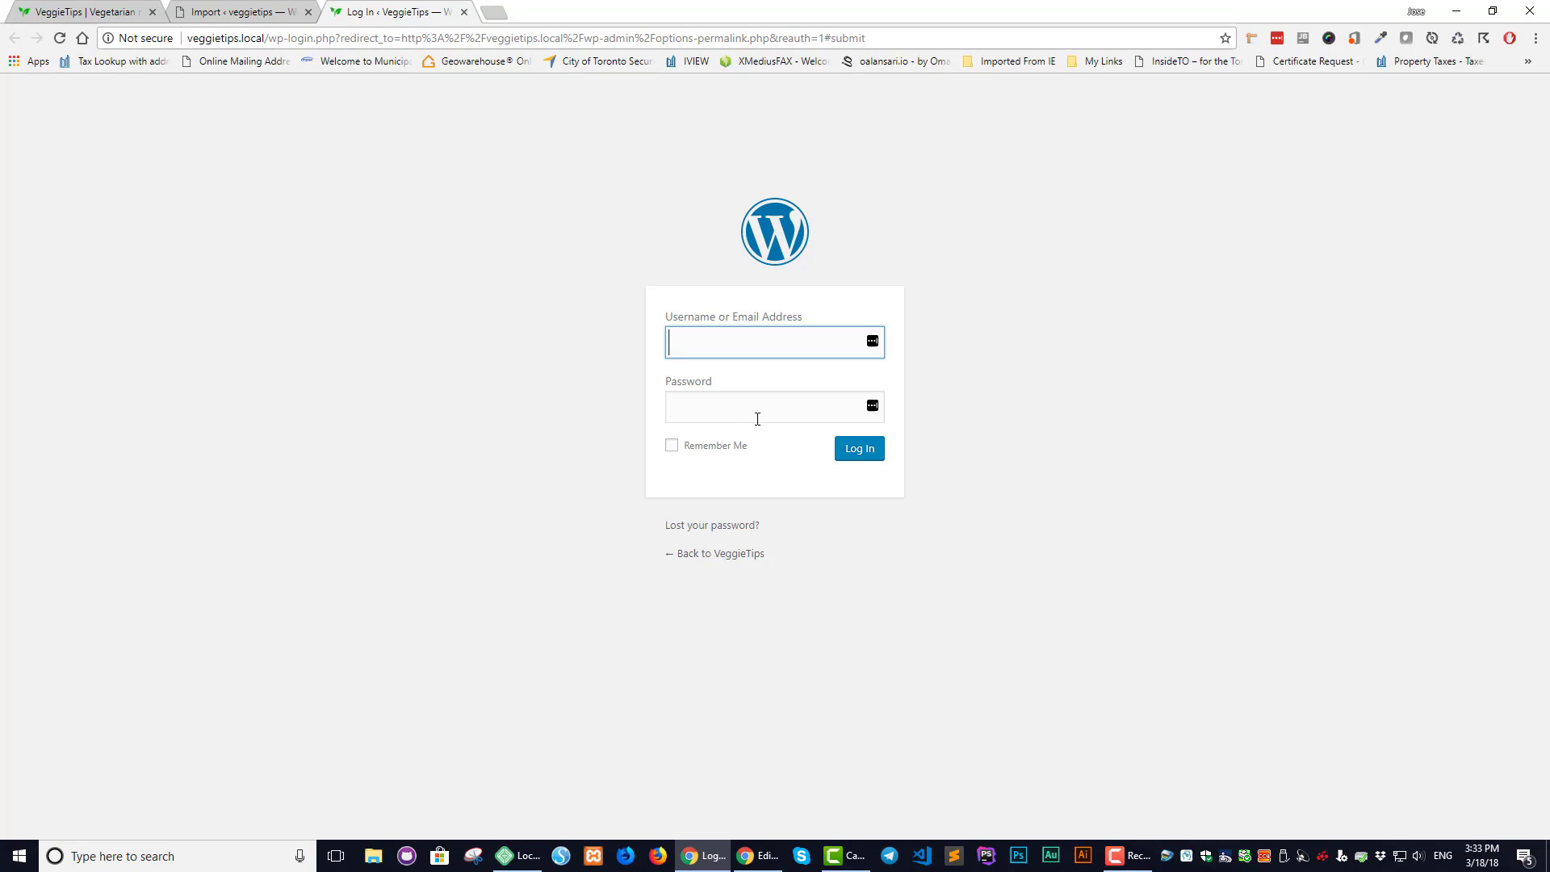
Log in to the imported VeggieTips admin with the pasted username and password
{"action": "key", "text": "alt+Tab"}
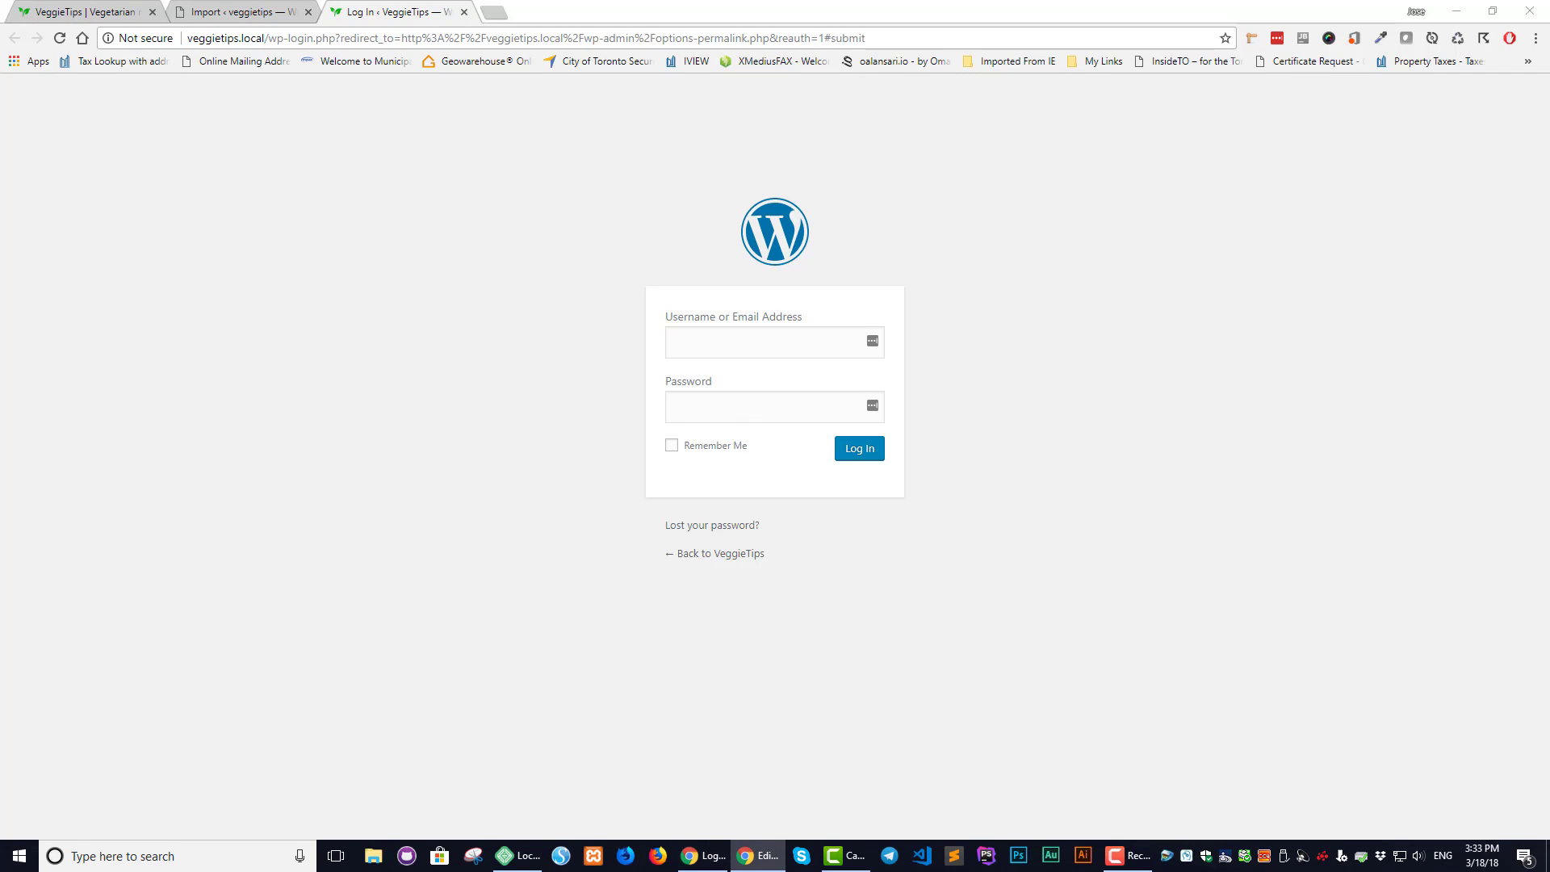
{"action": "left_click", "coordinate": [700, 339]}
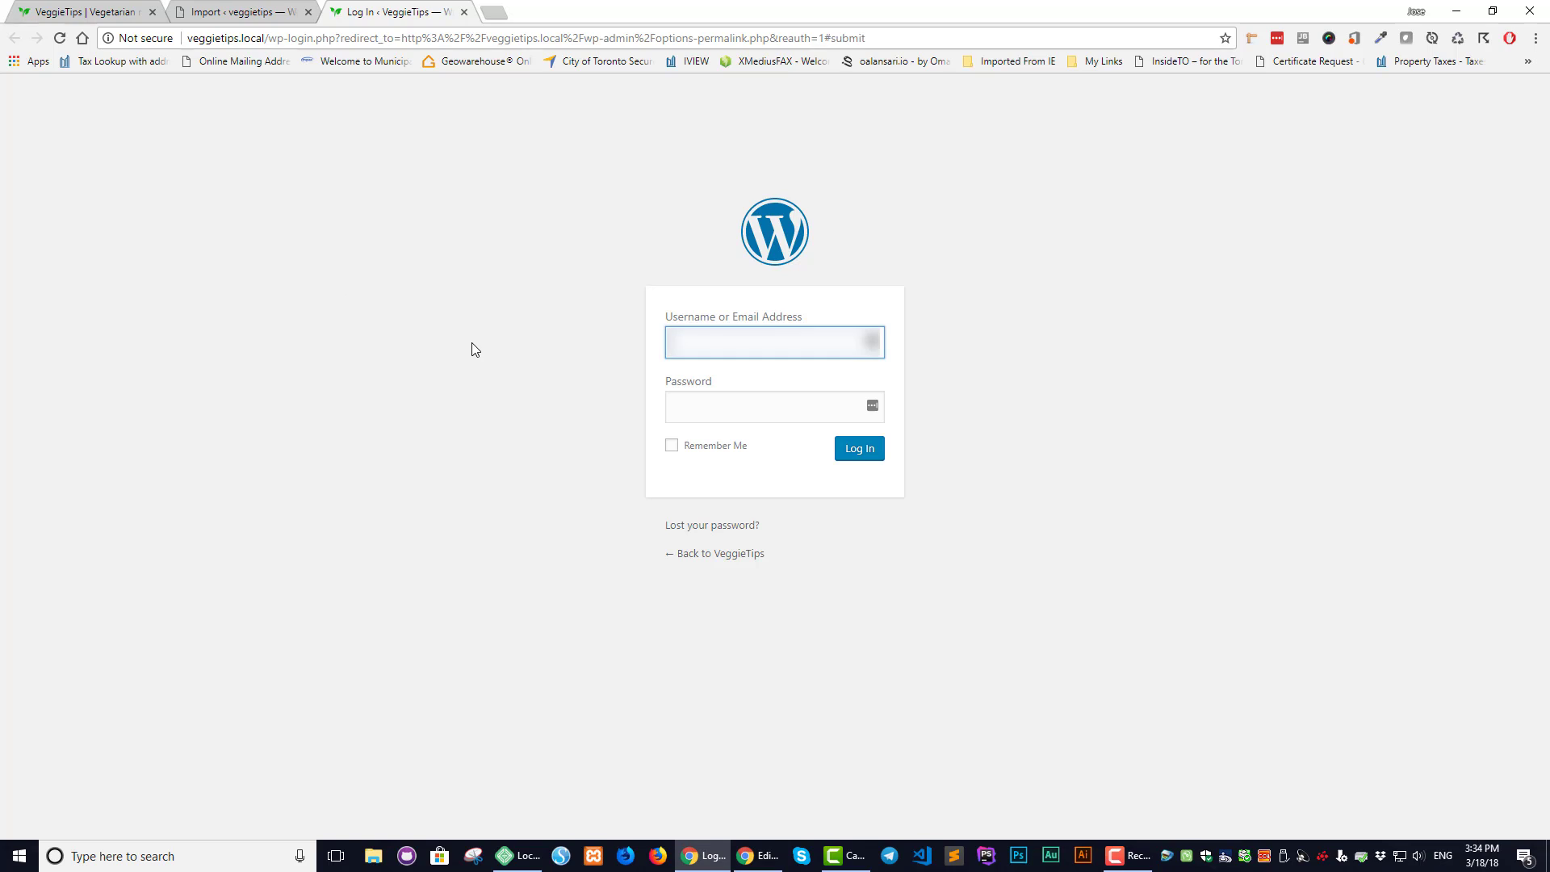
{"action": "key", "text": "ctrl+v"}
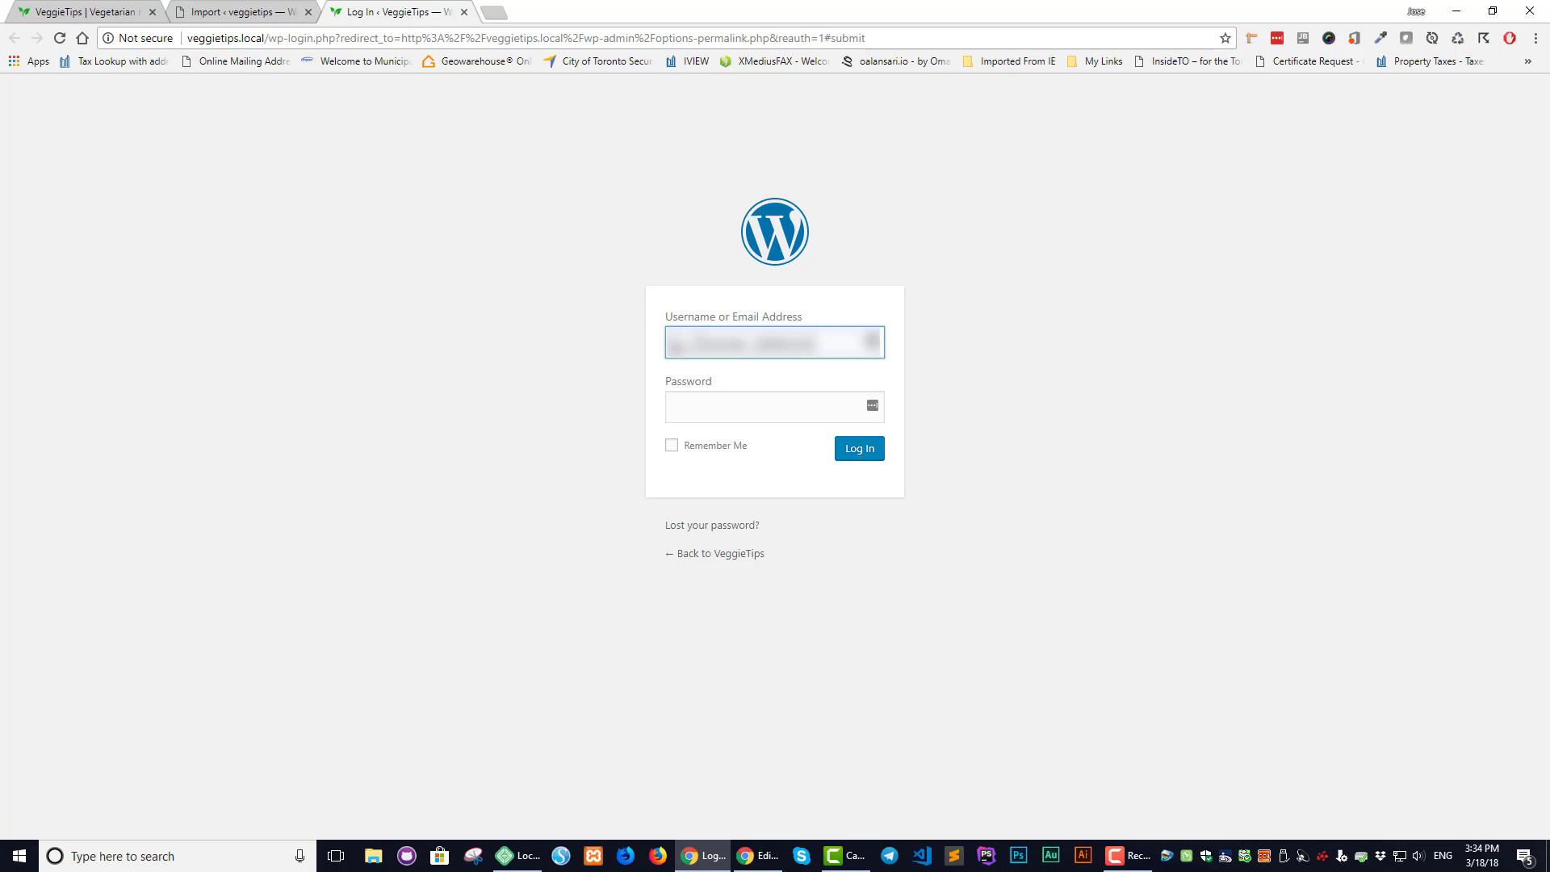
{"action": "key", "text": "alt+Tab"}
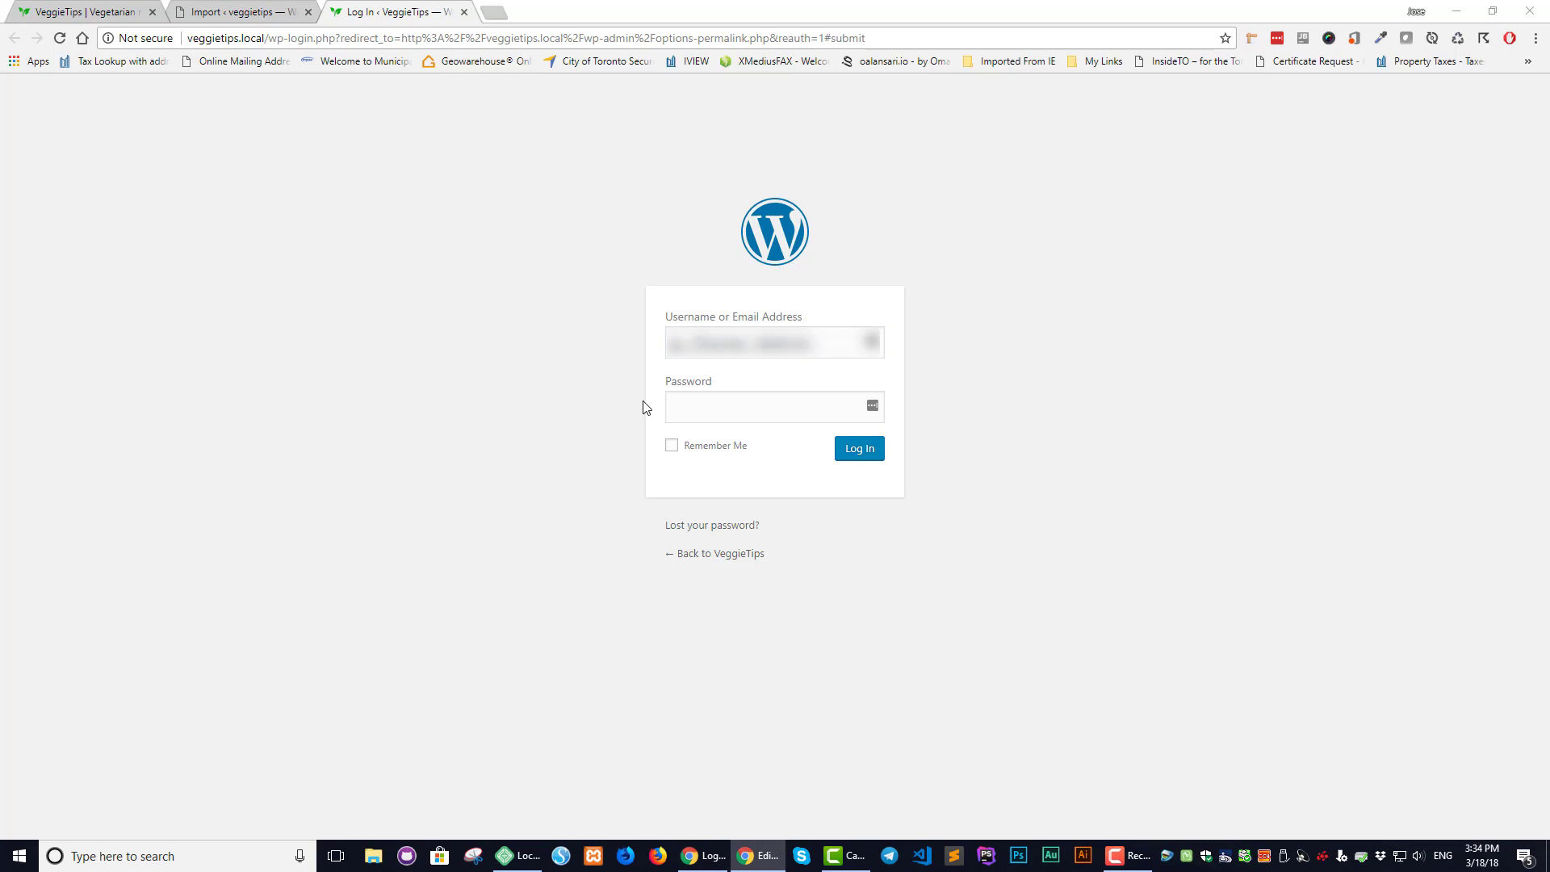
{"action": "left_click", "coordinate": [744, 409]}
{"action": "key", "text": "ctrl+v"}
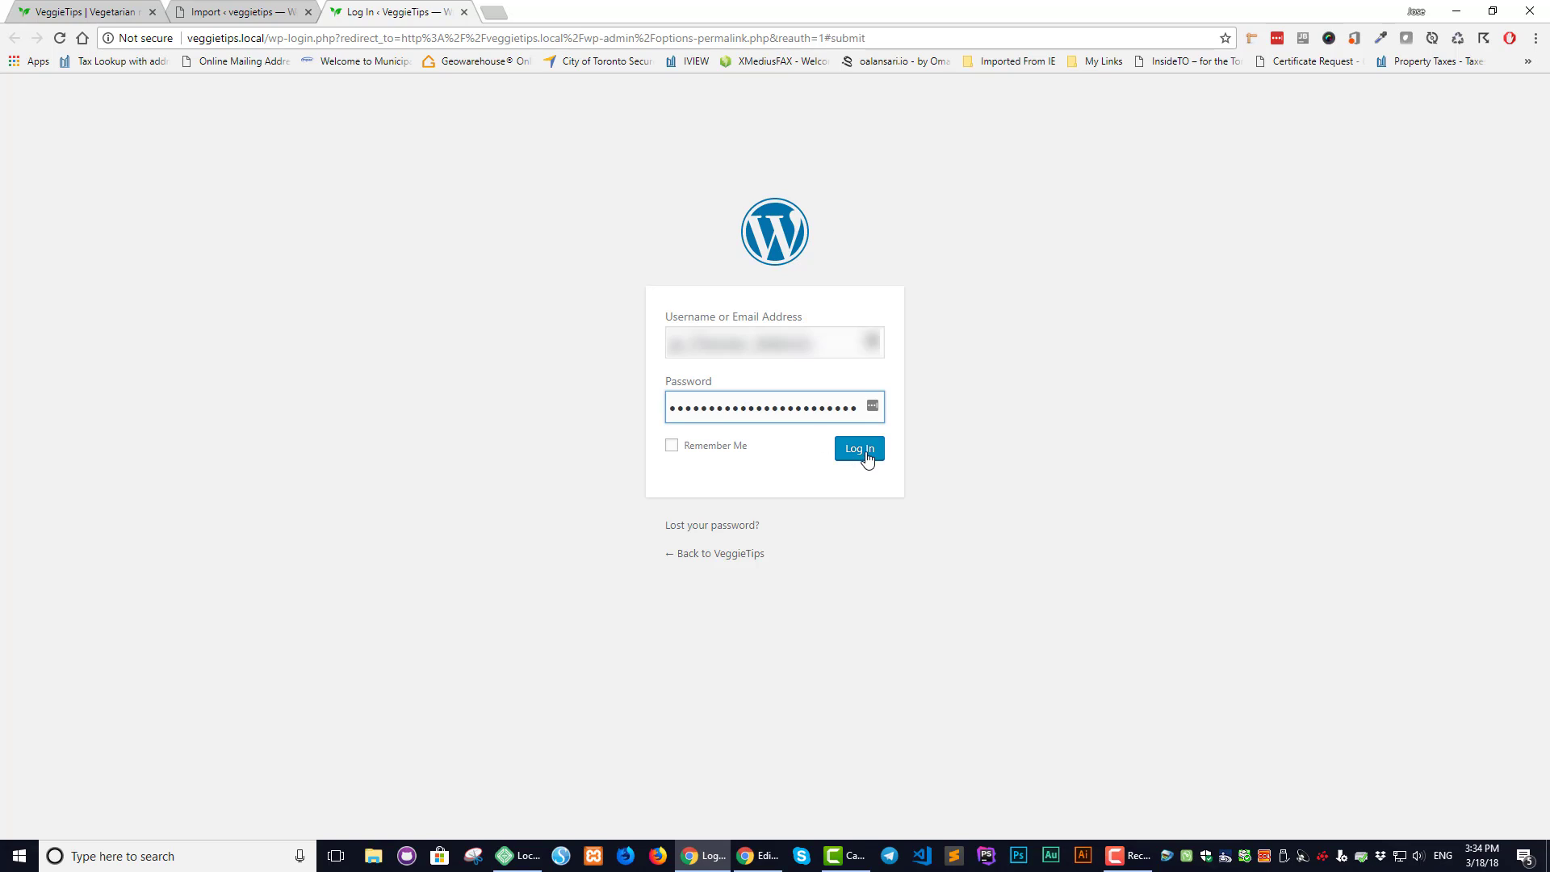
{"action": "left_click", "coordinate": [866, 454]}
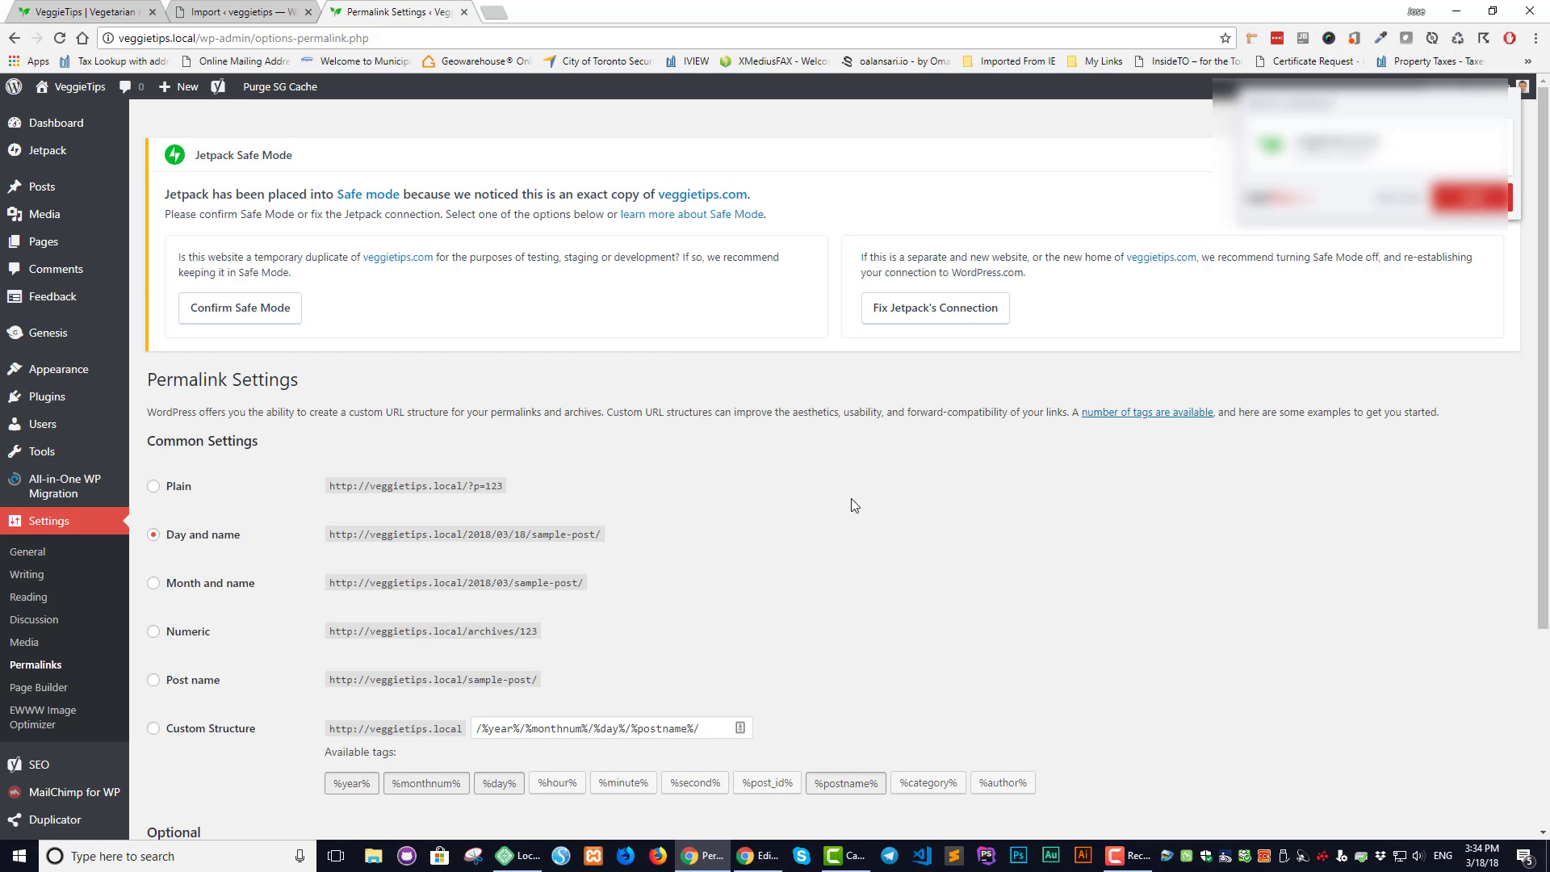
Save the Day and name permalink structure twice until it reports updated
{"action": "scroll", "coordinate": [696, 598], "scroll_direction": "down", "scroll_amount": 5}
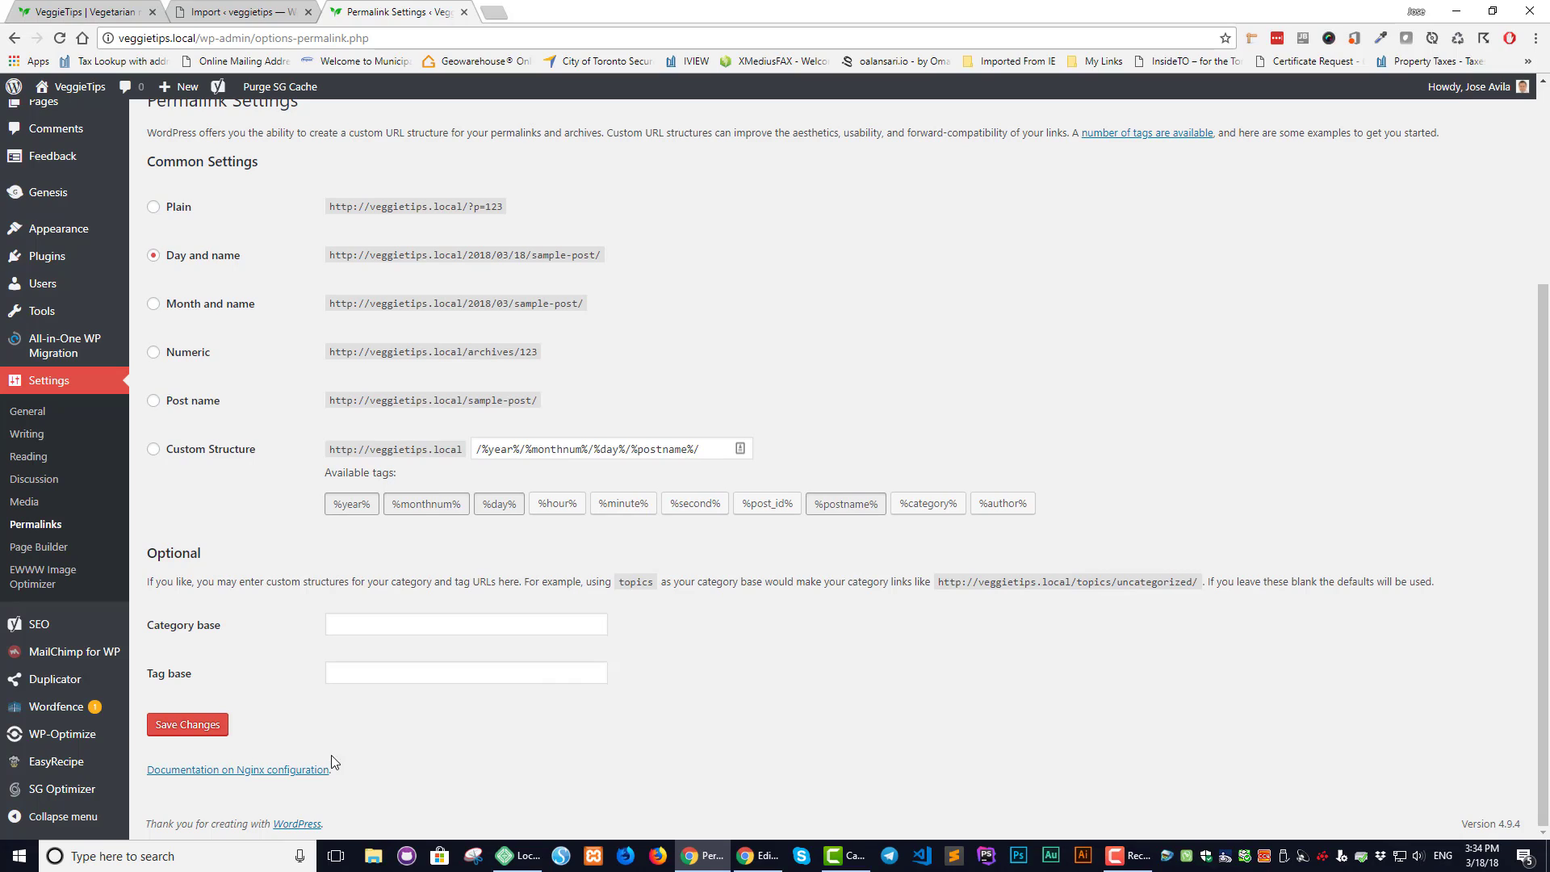
{"action": "left_click", "coordinate": [167, 725]}
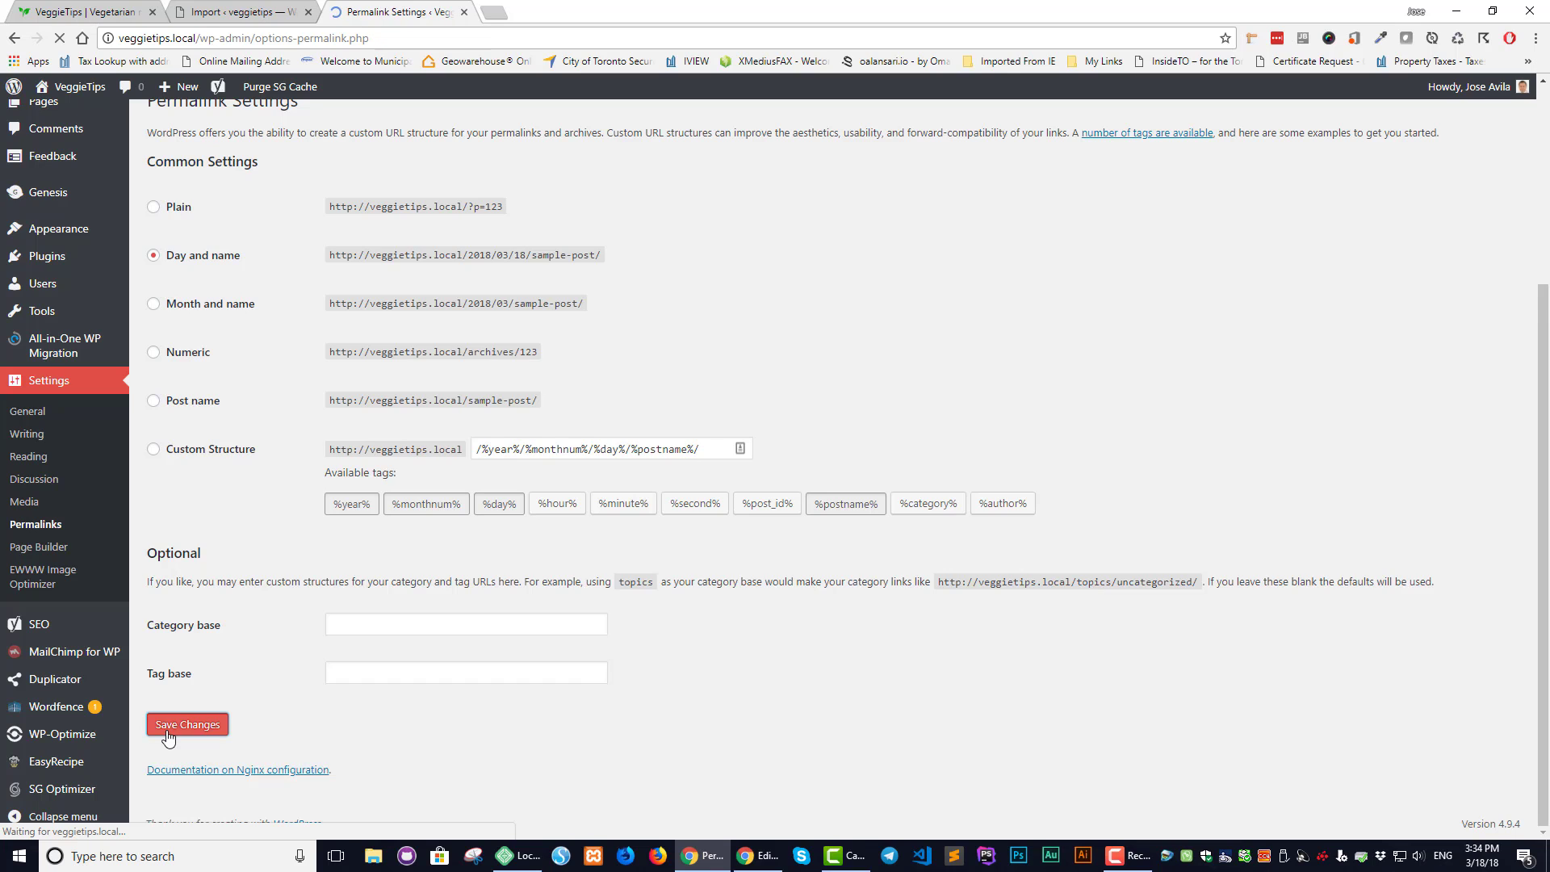
{"action": "scroll", "coordinate": [714, 560], "scroll_direction": "down", "scroll_amount": 2}
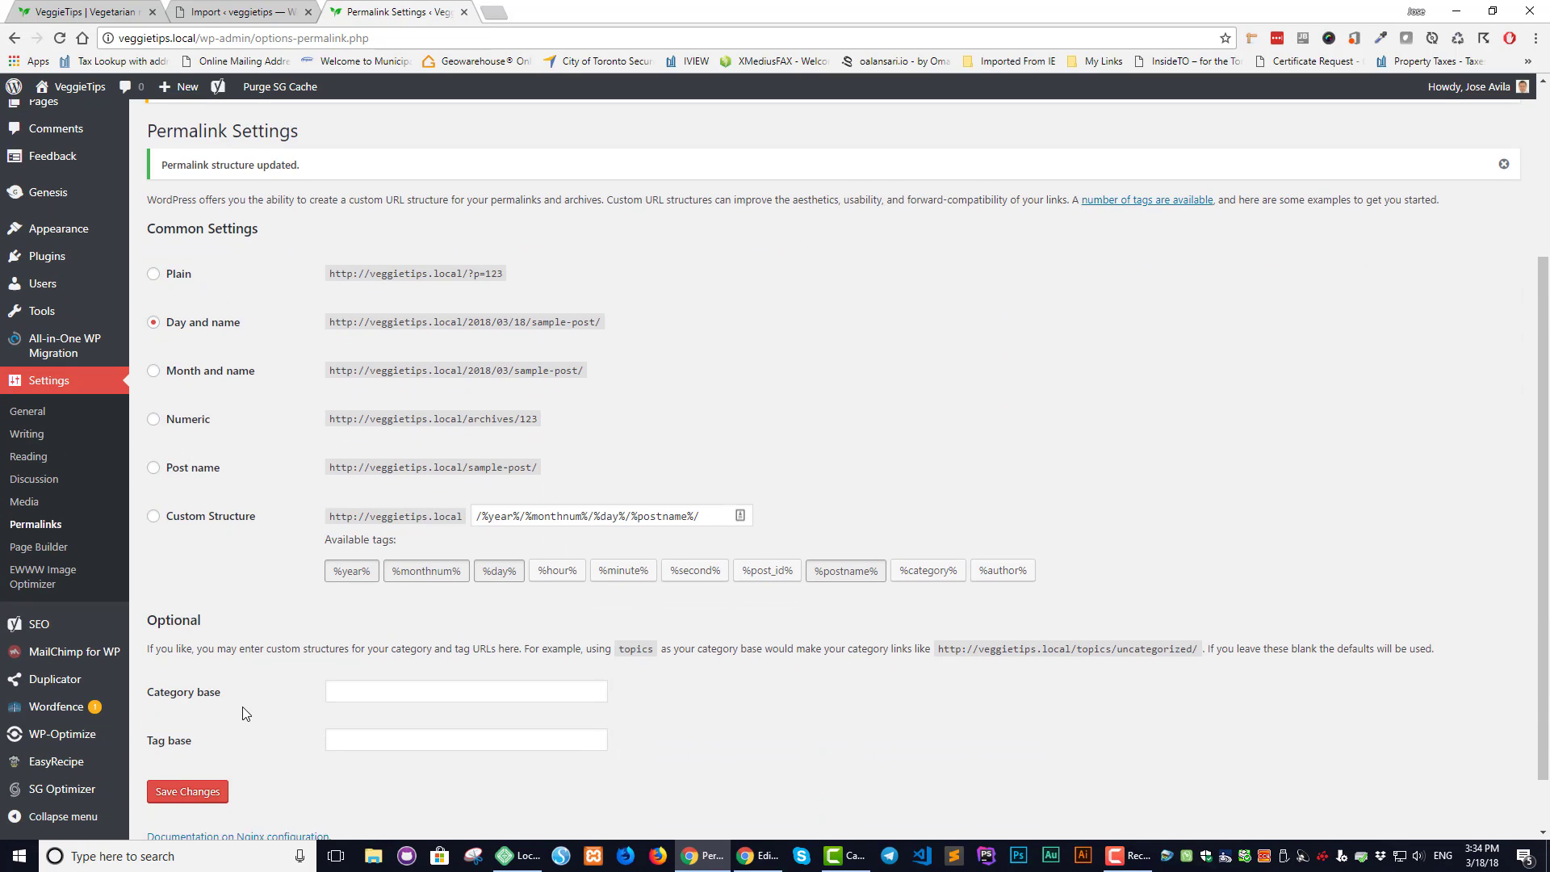
{"action": "scroll", "coordinate": [243, 706], "scroll_direction": "down", "scroll_amount": 1}
{"action": "left_click", "coordinate": [196, 727]}
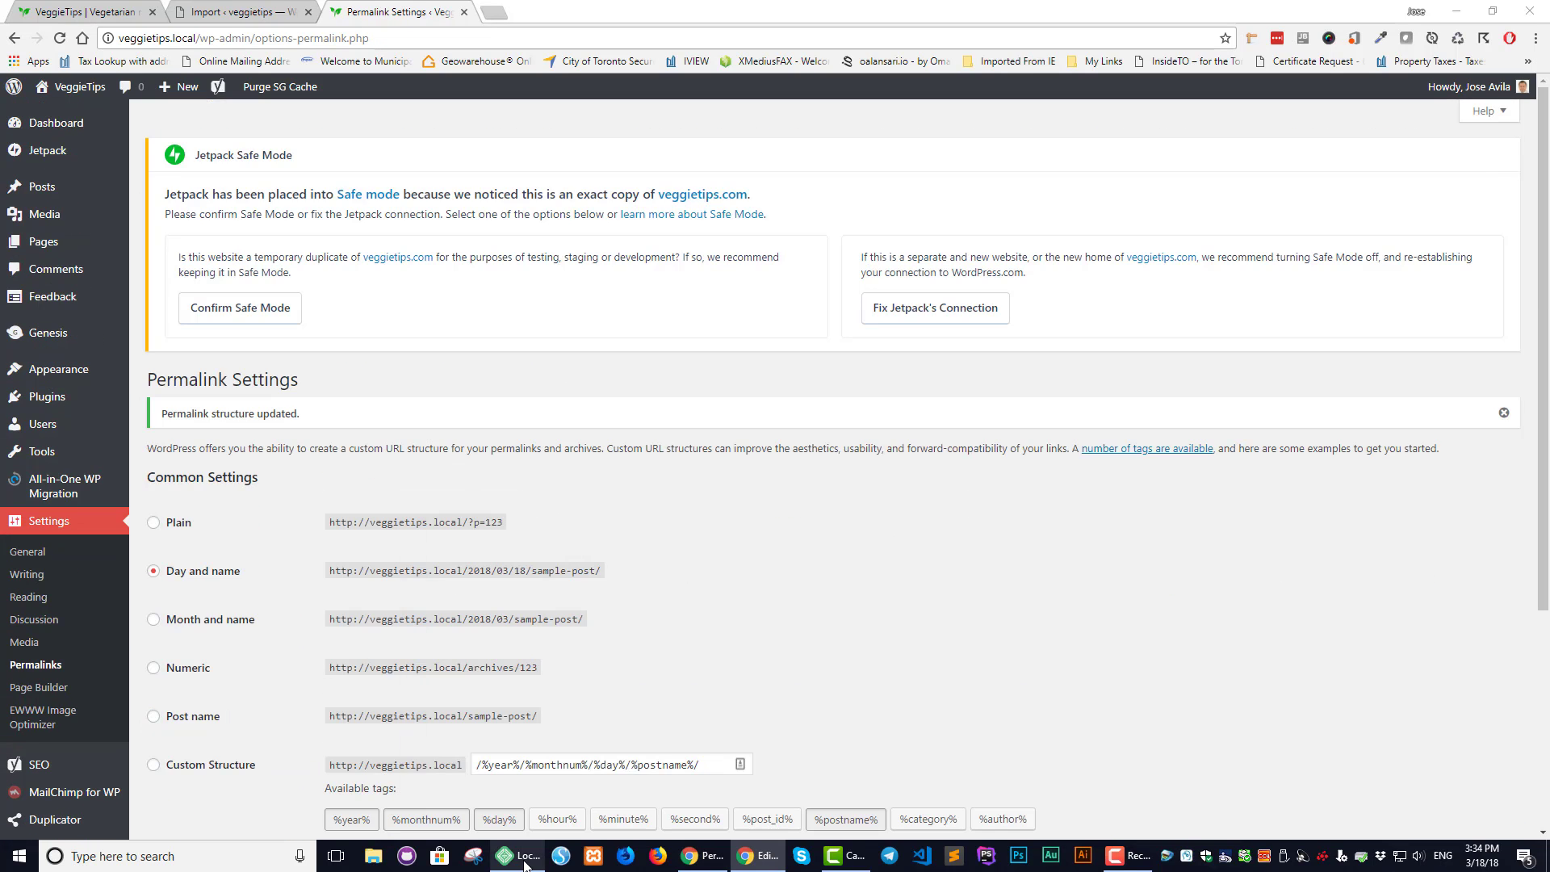
Close the importer's success message and return to Permalink Settings
{"action": "left_click", "coordinate": [252, 17]}
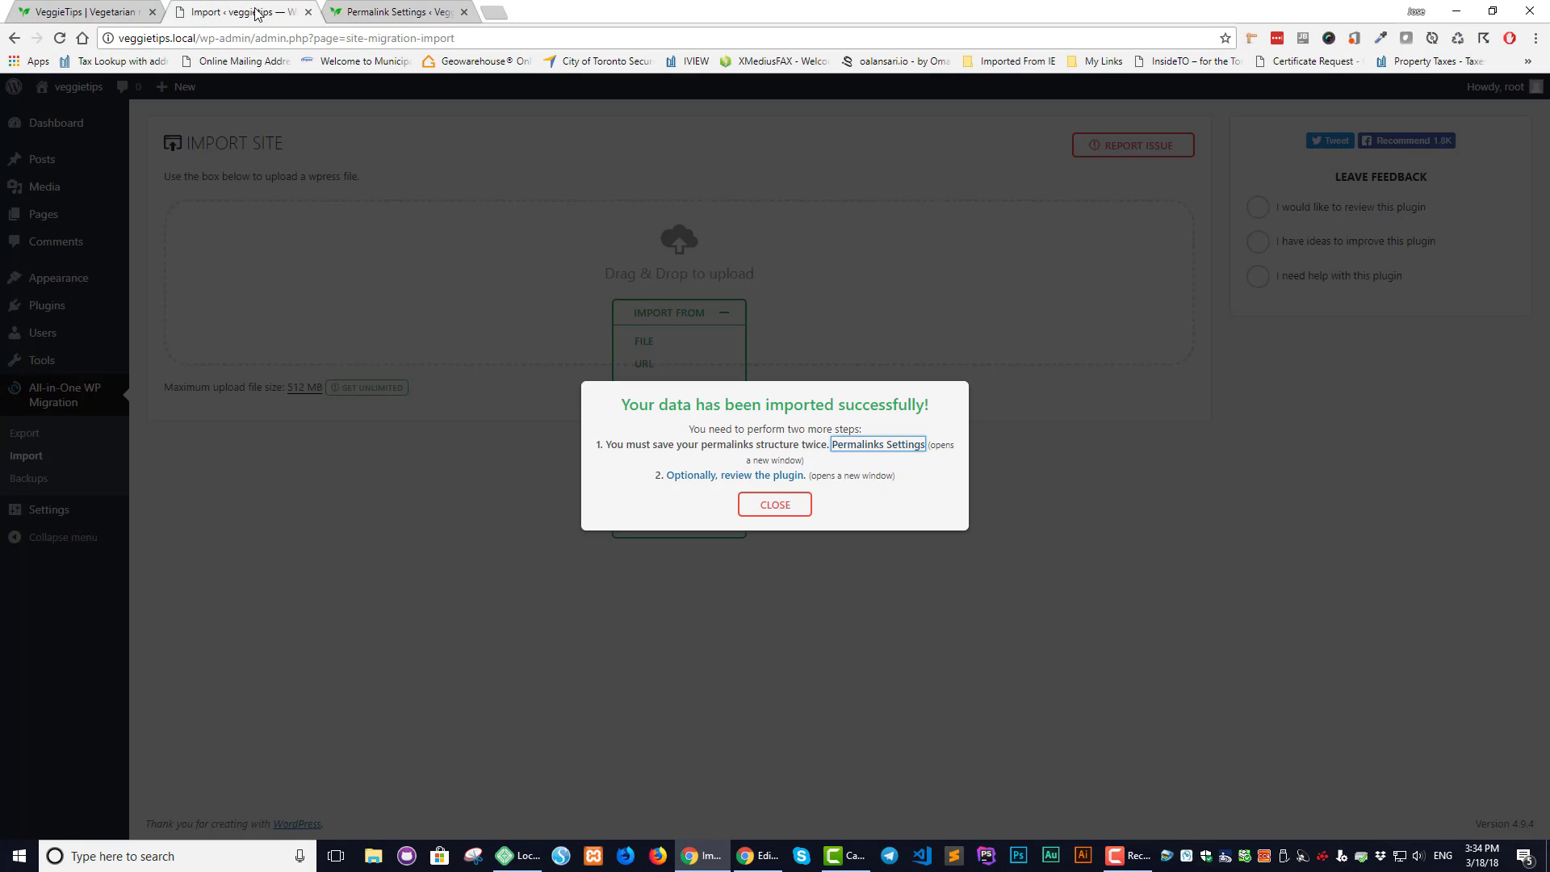
{"action": "left_click", "coordinate": [759, 509]}
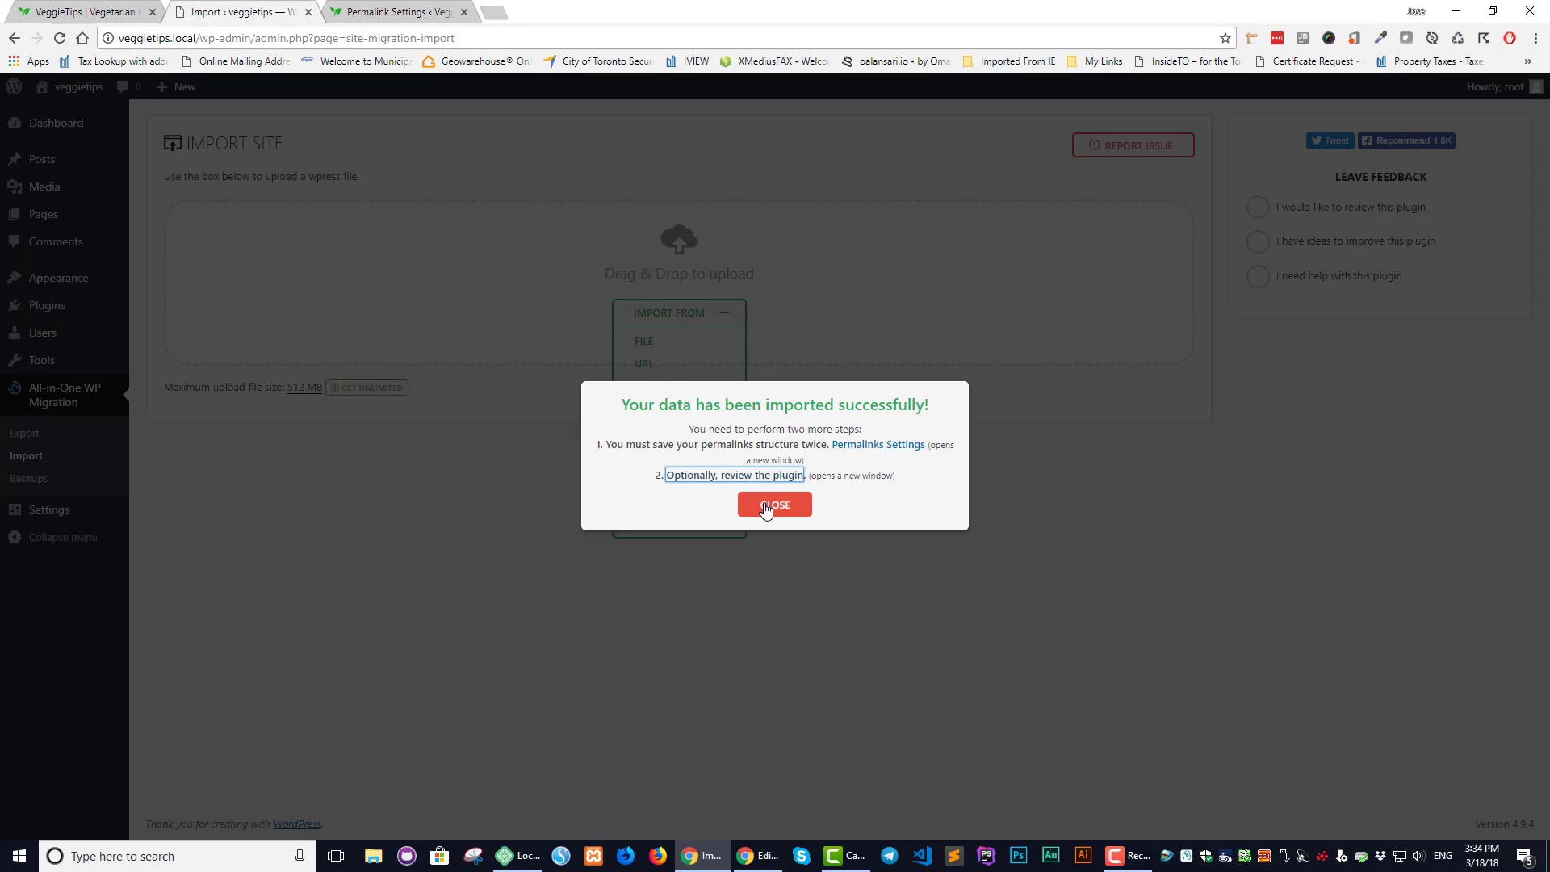
{"action": "left_click", "coordinate": [423, 9]}
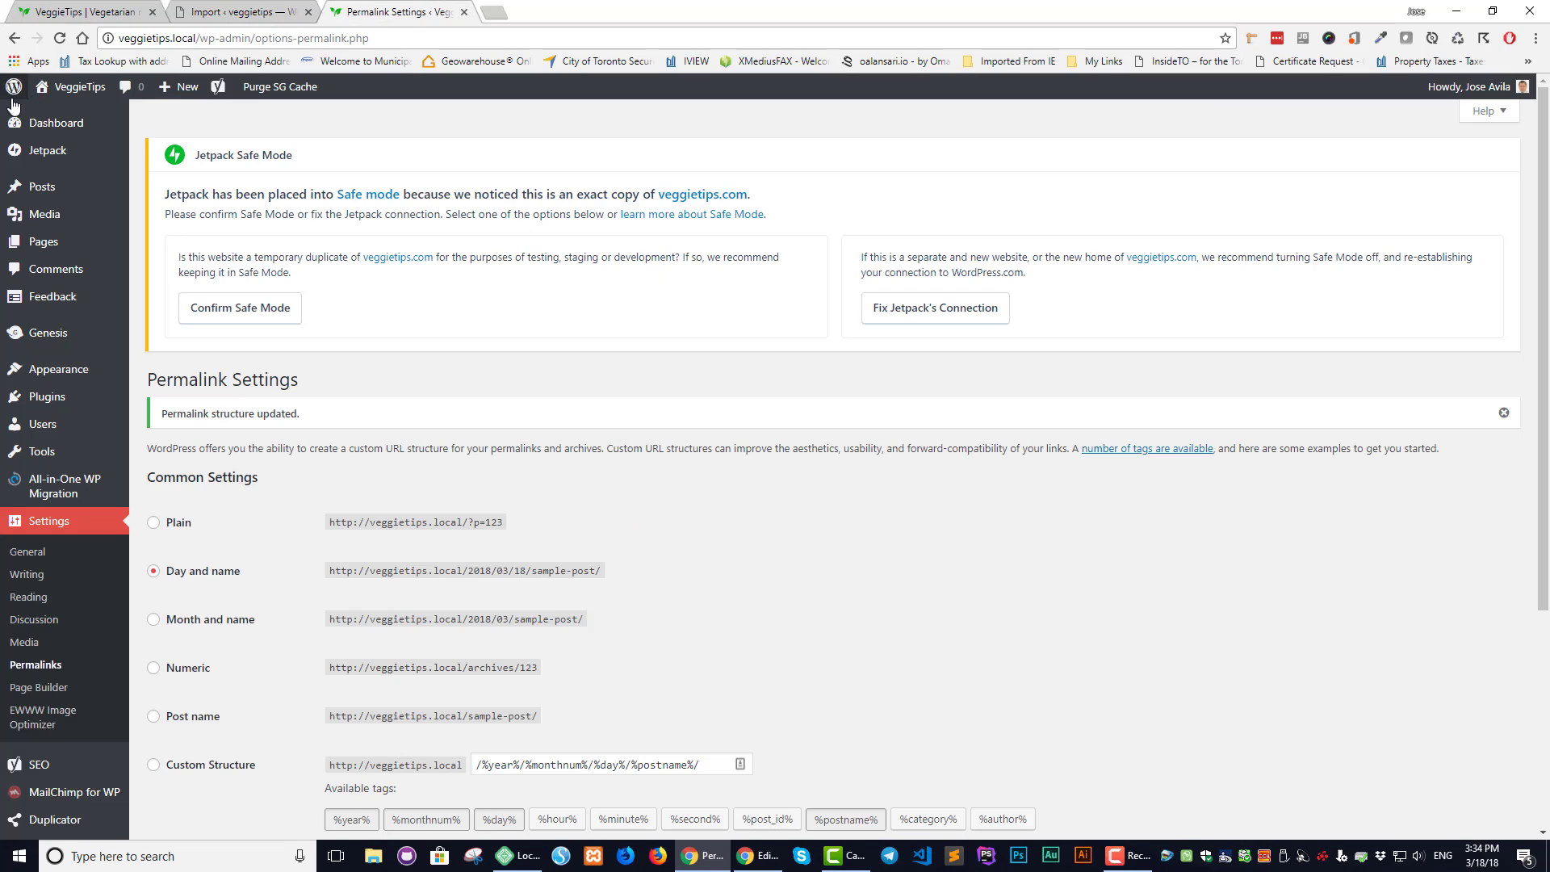
Open the local VeggieTips homepage in a new window, look through it, then go to the Dashboard
{"action": "mouse_move", "coordinate": [53, 85]}
{"action": "right_click", "coordinate": [57, 120]}
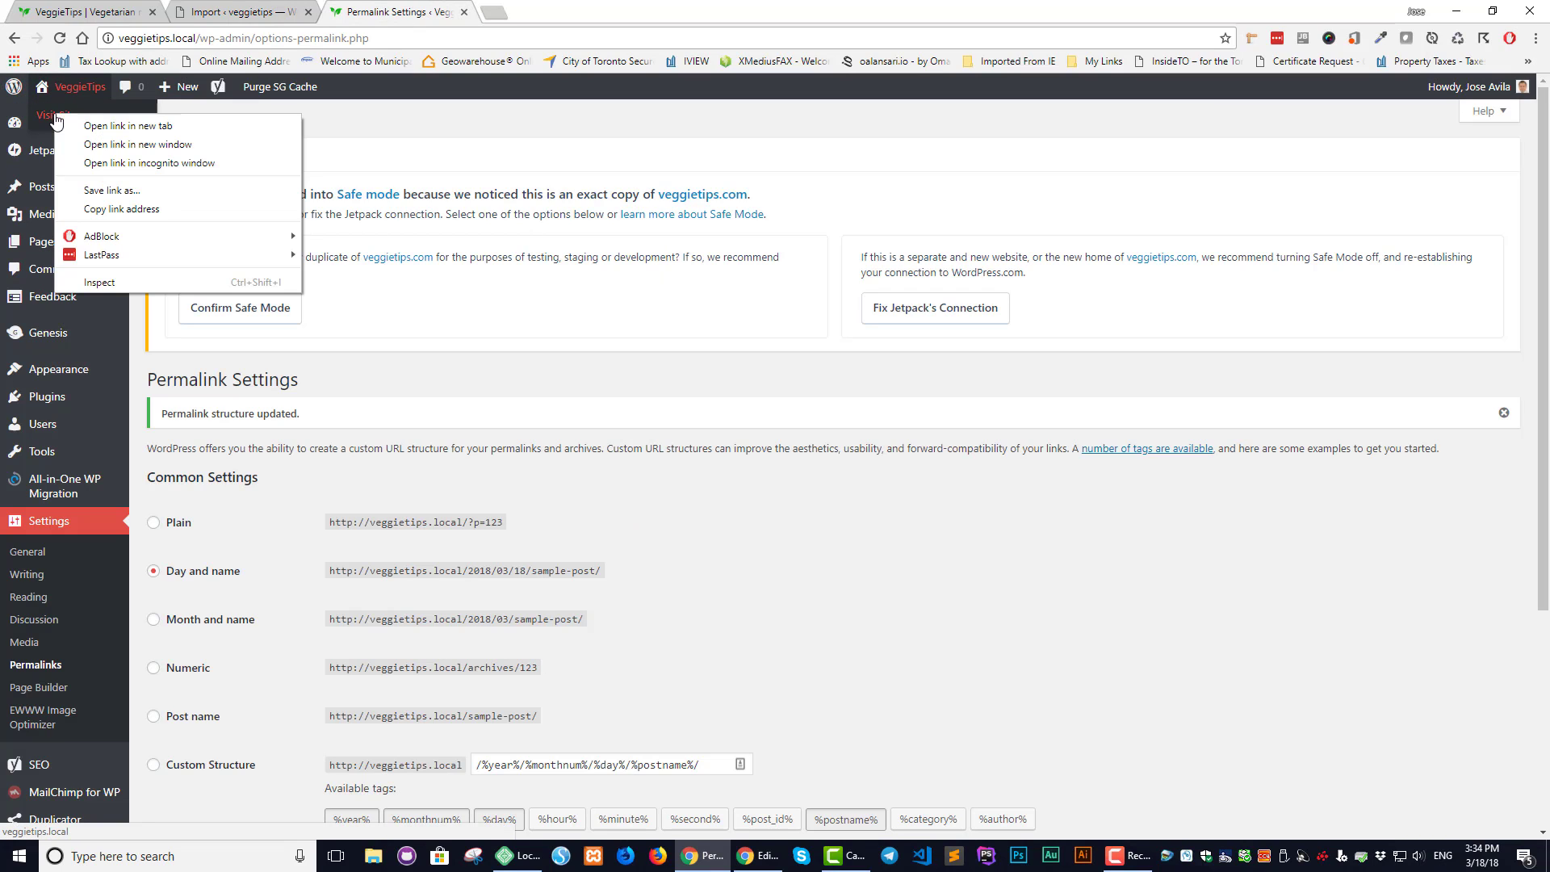
{"action": "left_click", "coordinate": [109, 146]}
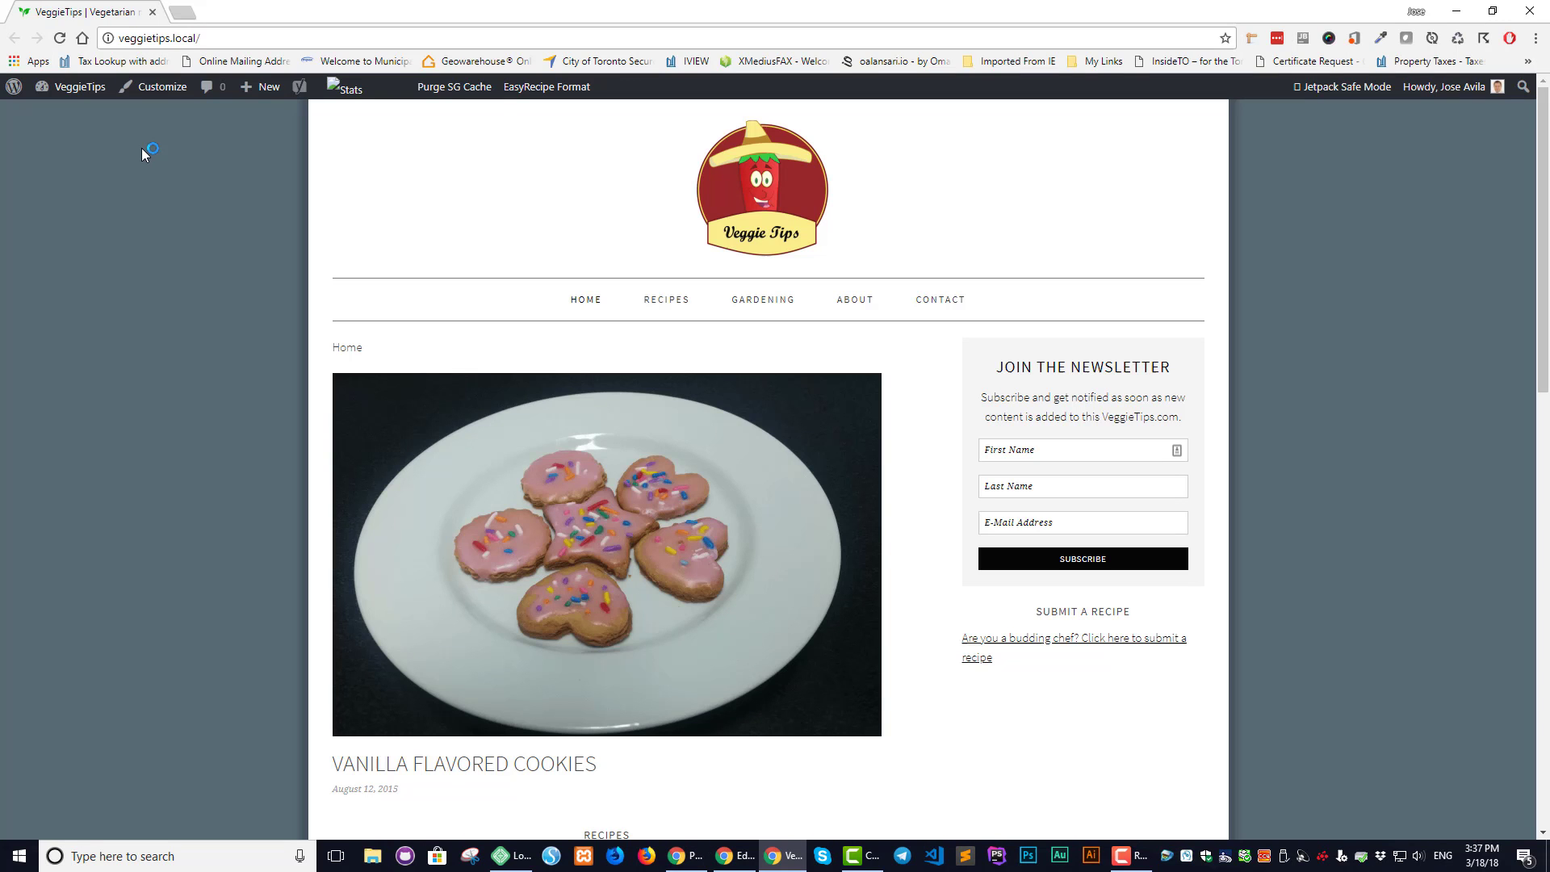
{"action": "scroll", "coordinate": [142, 148], "scroll_direction": "down", "scroll_amount": 3}
{"action": "scroll", "coordinate": [143, 148], "scroll_direction": "down", "scroll_amount": 4}
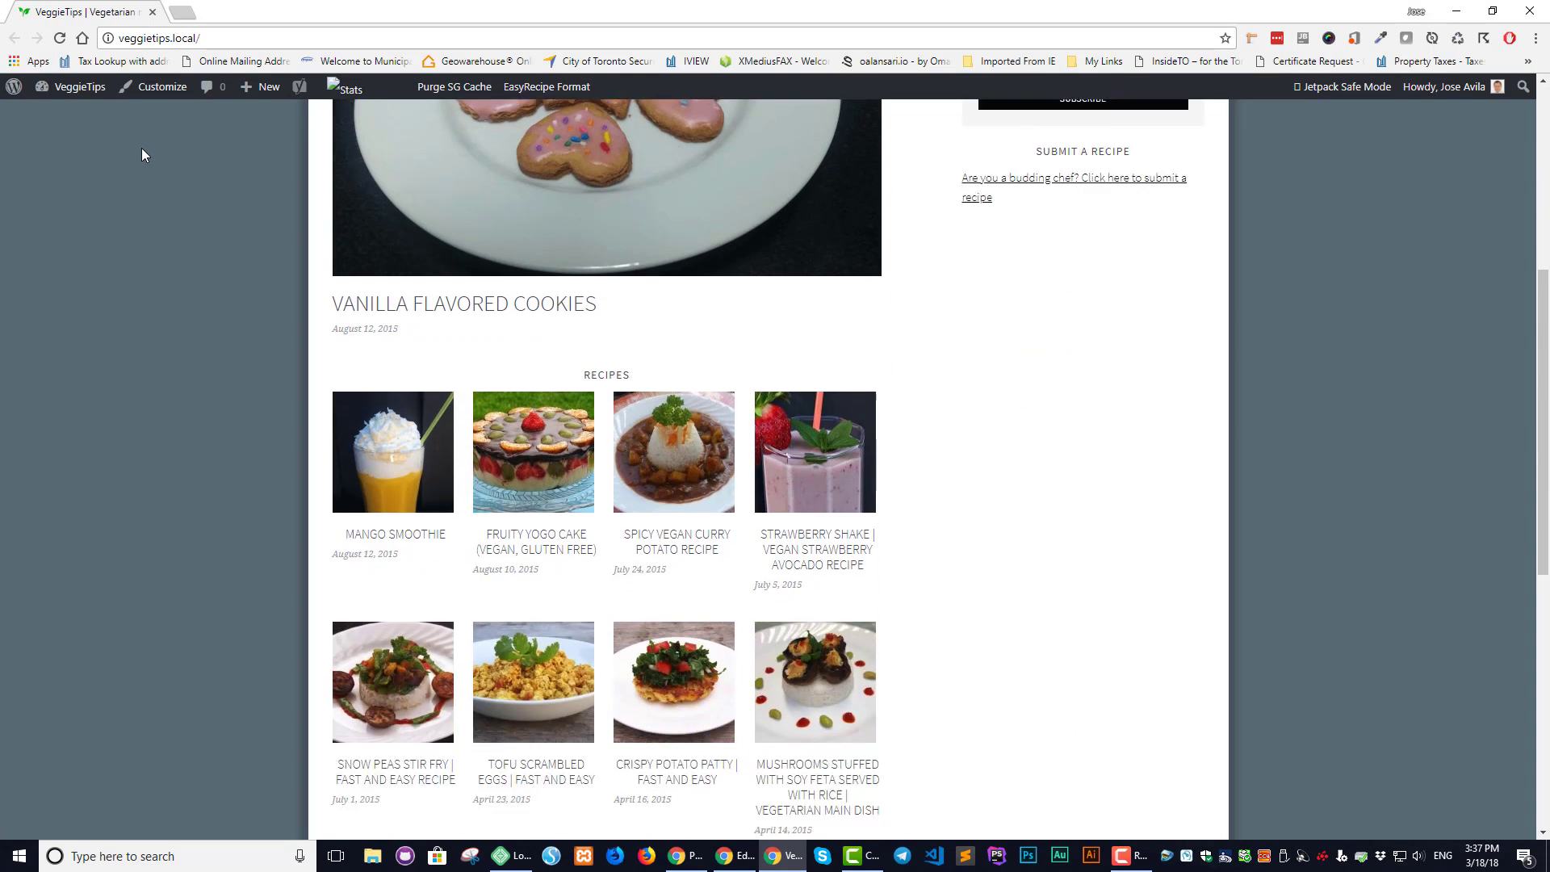
{"action": "scroll", "coordinate": [142, 148], "scroll_direction": "down", "scroll_amount": 4}
{"action": "scroll", "coordinate": [142, 148], "scroll_direction": "up", "scroll_amount": 5}
{"action": "scroll", "coordinate": [142, 148], "scroll_direction": "up", "scroll_amount": 6}
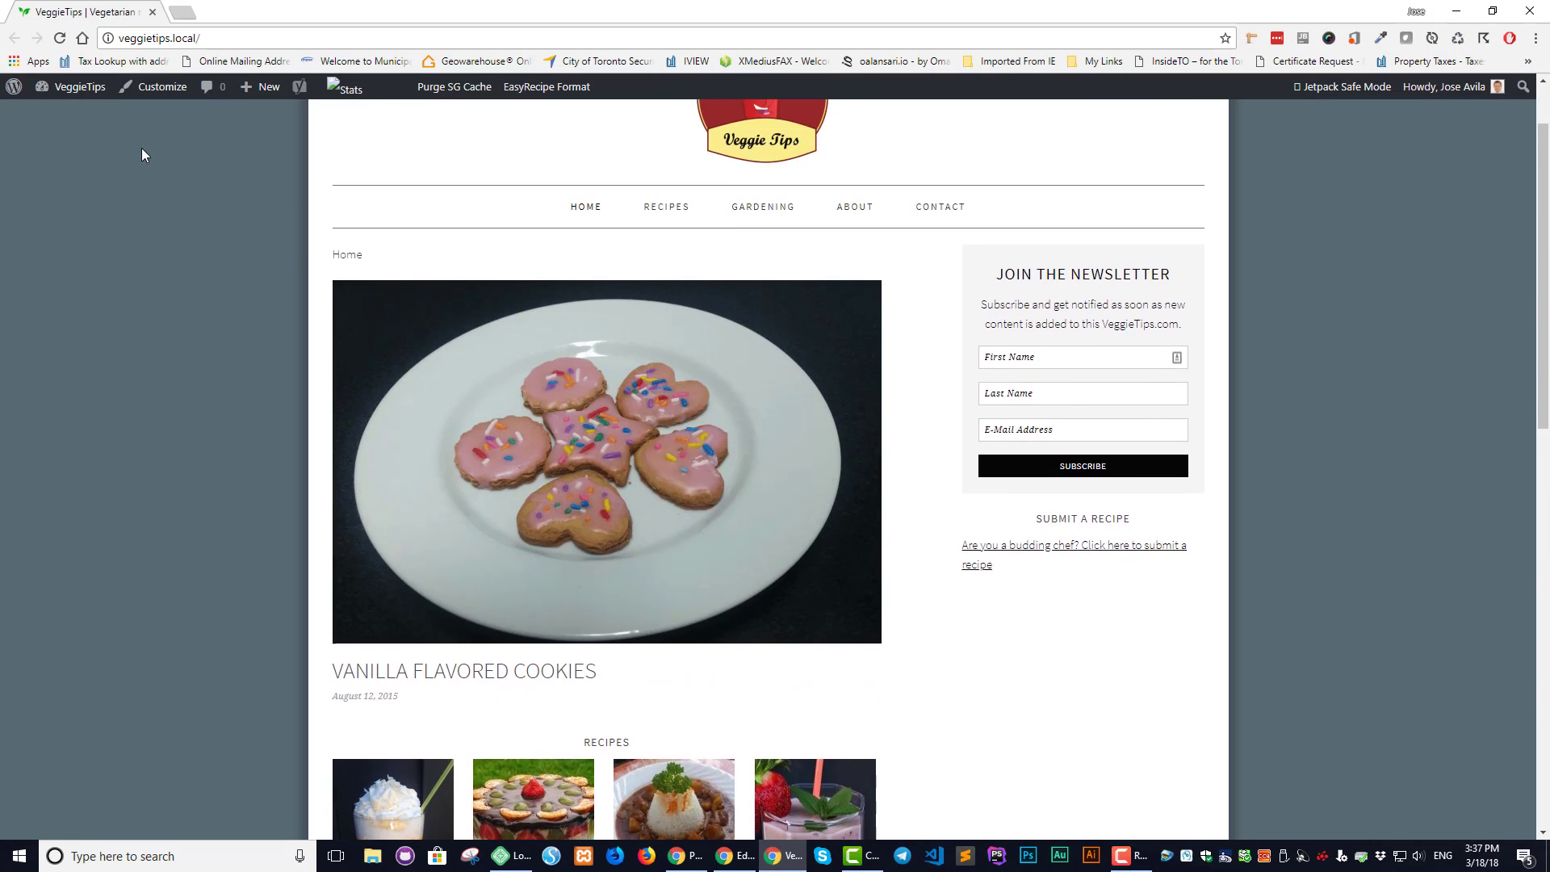
{"action": "mouse_move", "coordinate": [73, 89]}
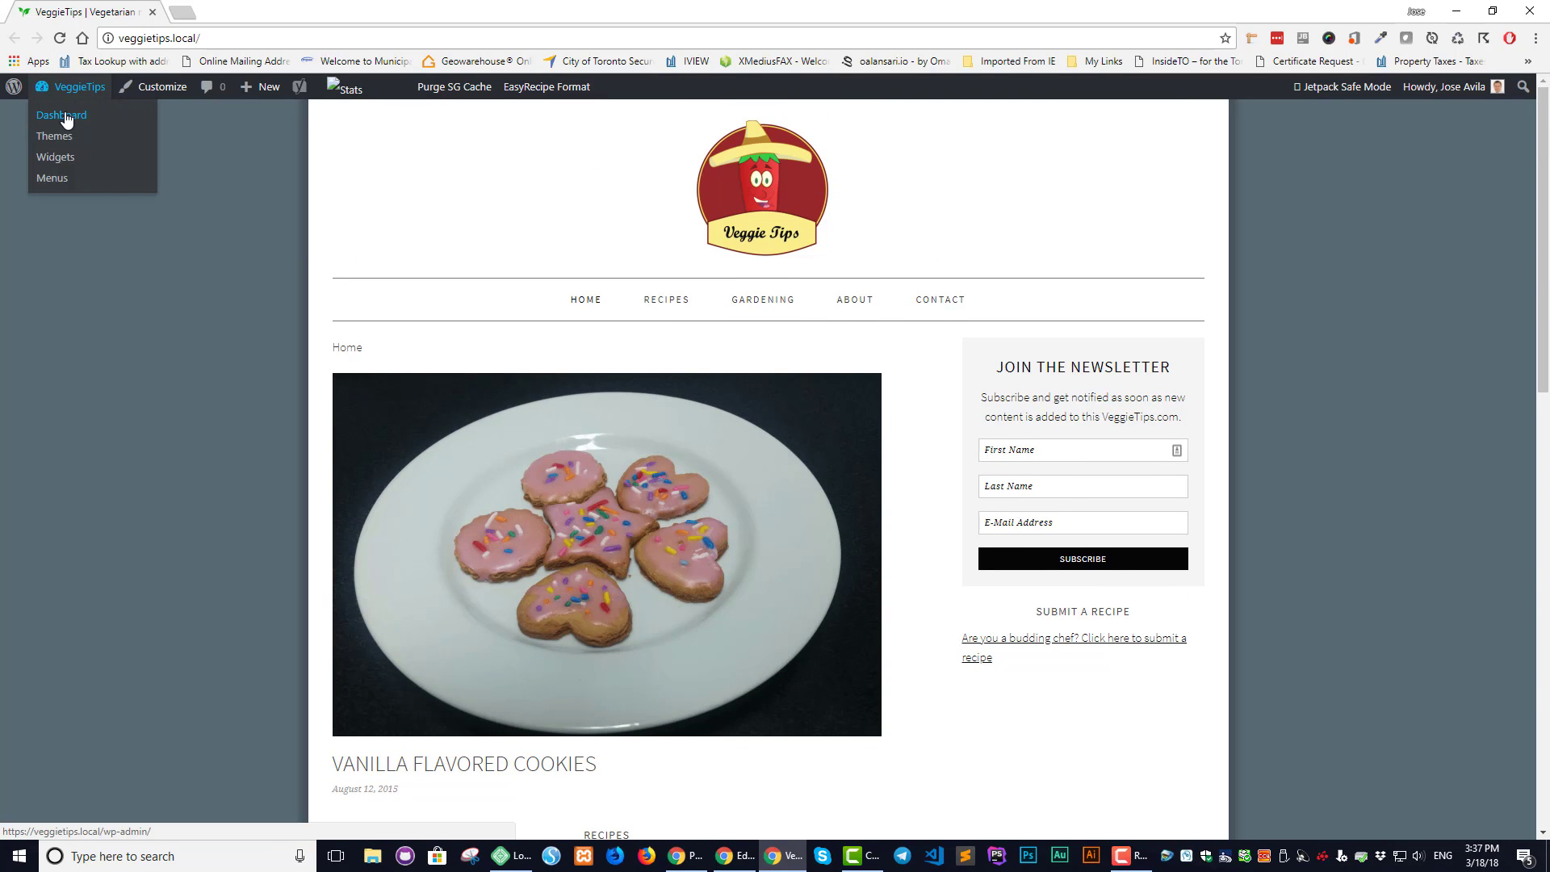
{"action": "left_click", "coordinate": [65, 115]}
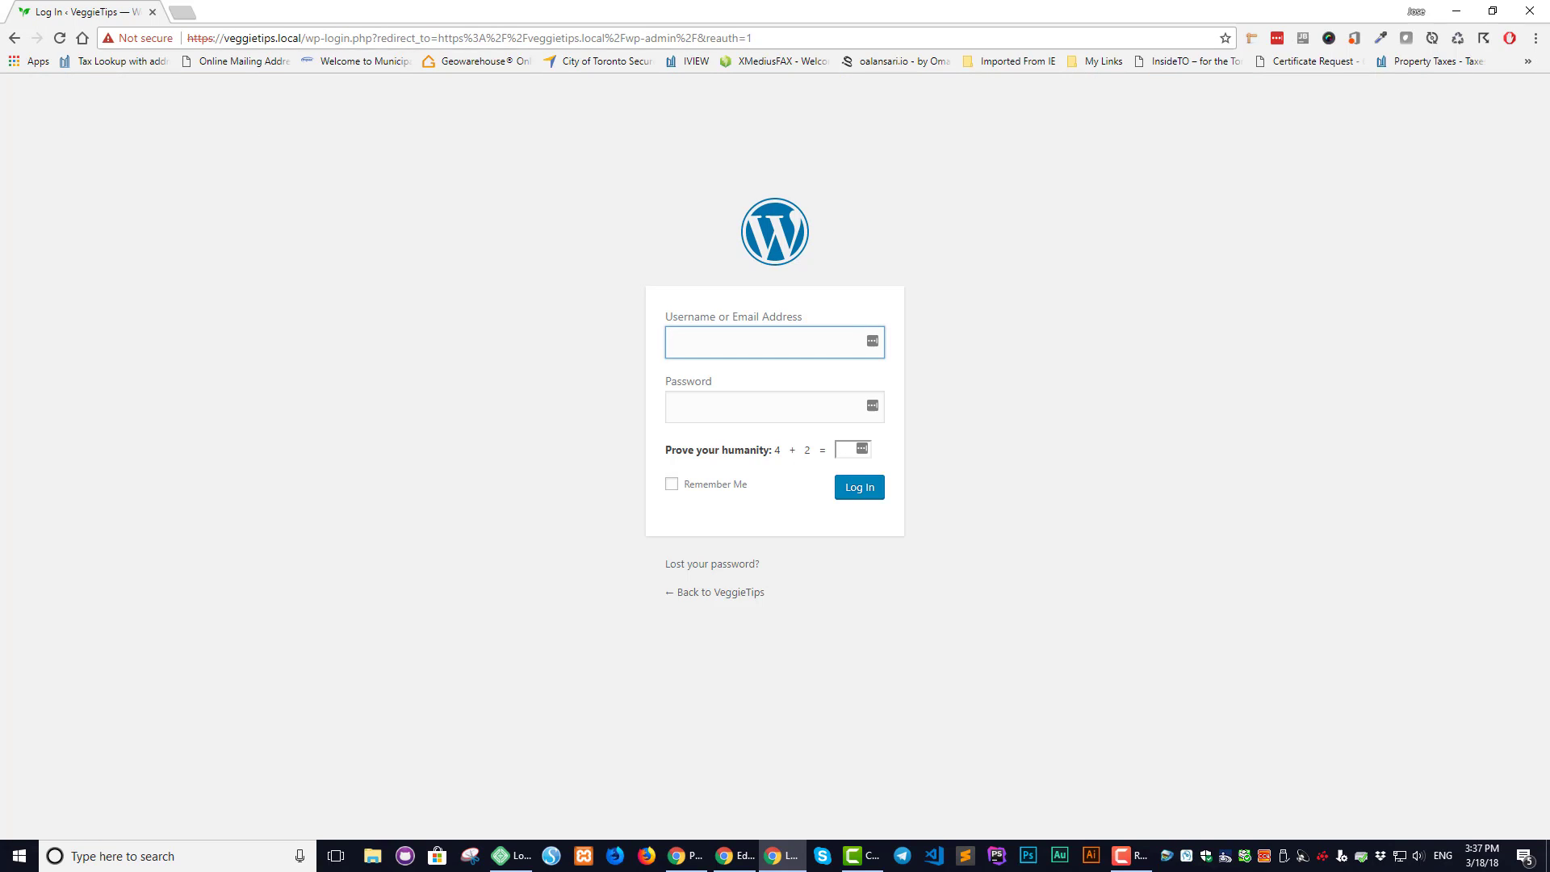
Fill in the admin username and paste the account password on the veggietips.local login page
{"action": "key", "text": "alt+Tab"}
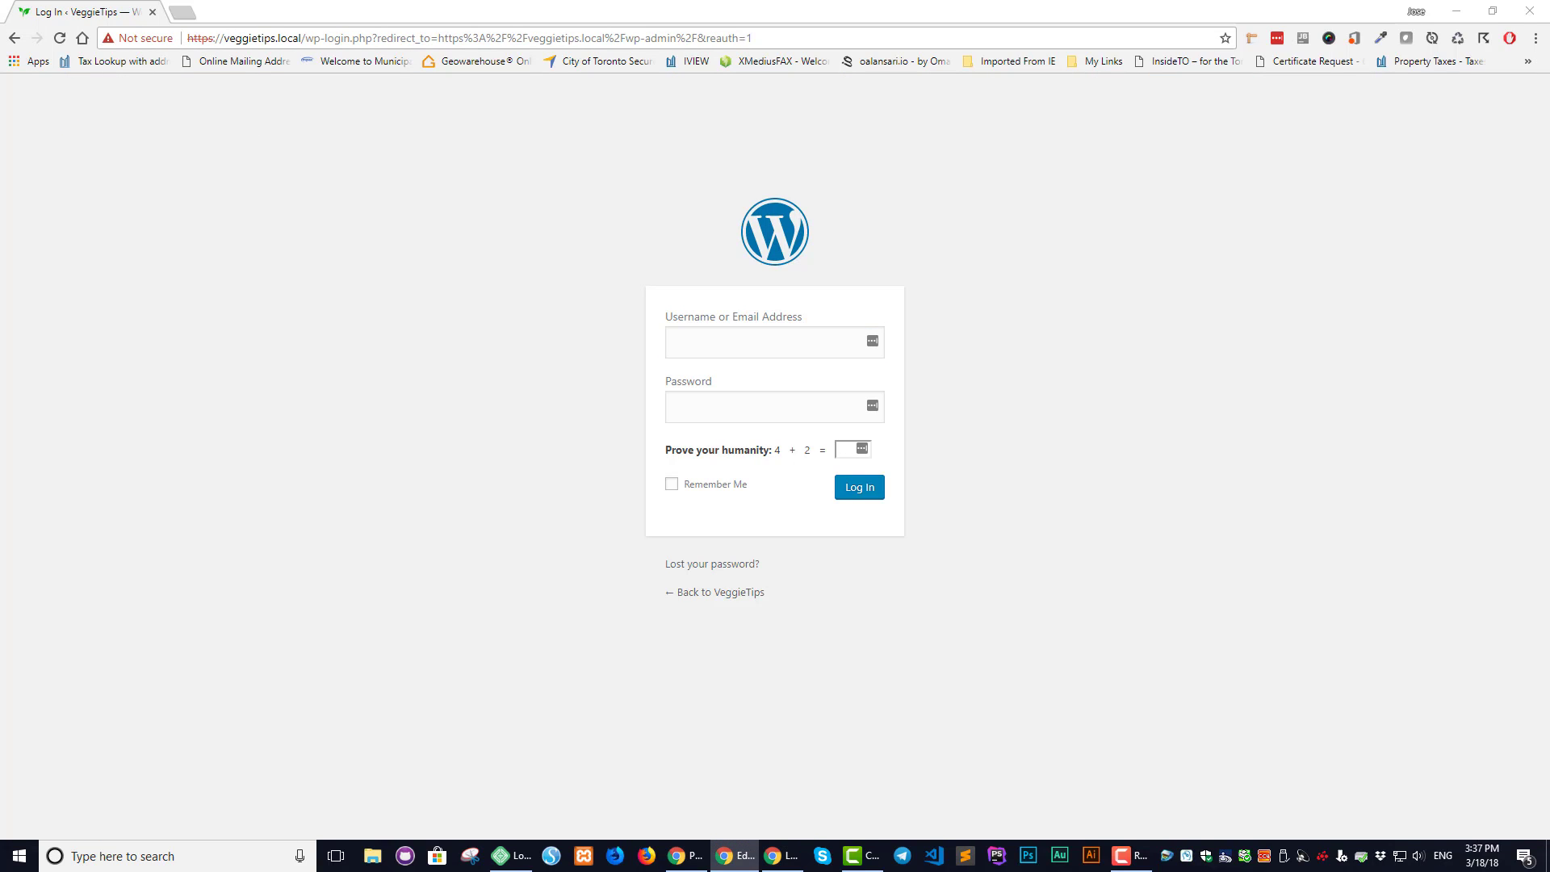
{"action": "left_click", "coordinate": [705, 355]}
{"action": "type", "text": "admin"}
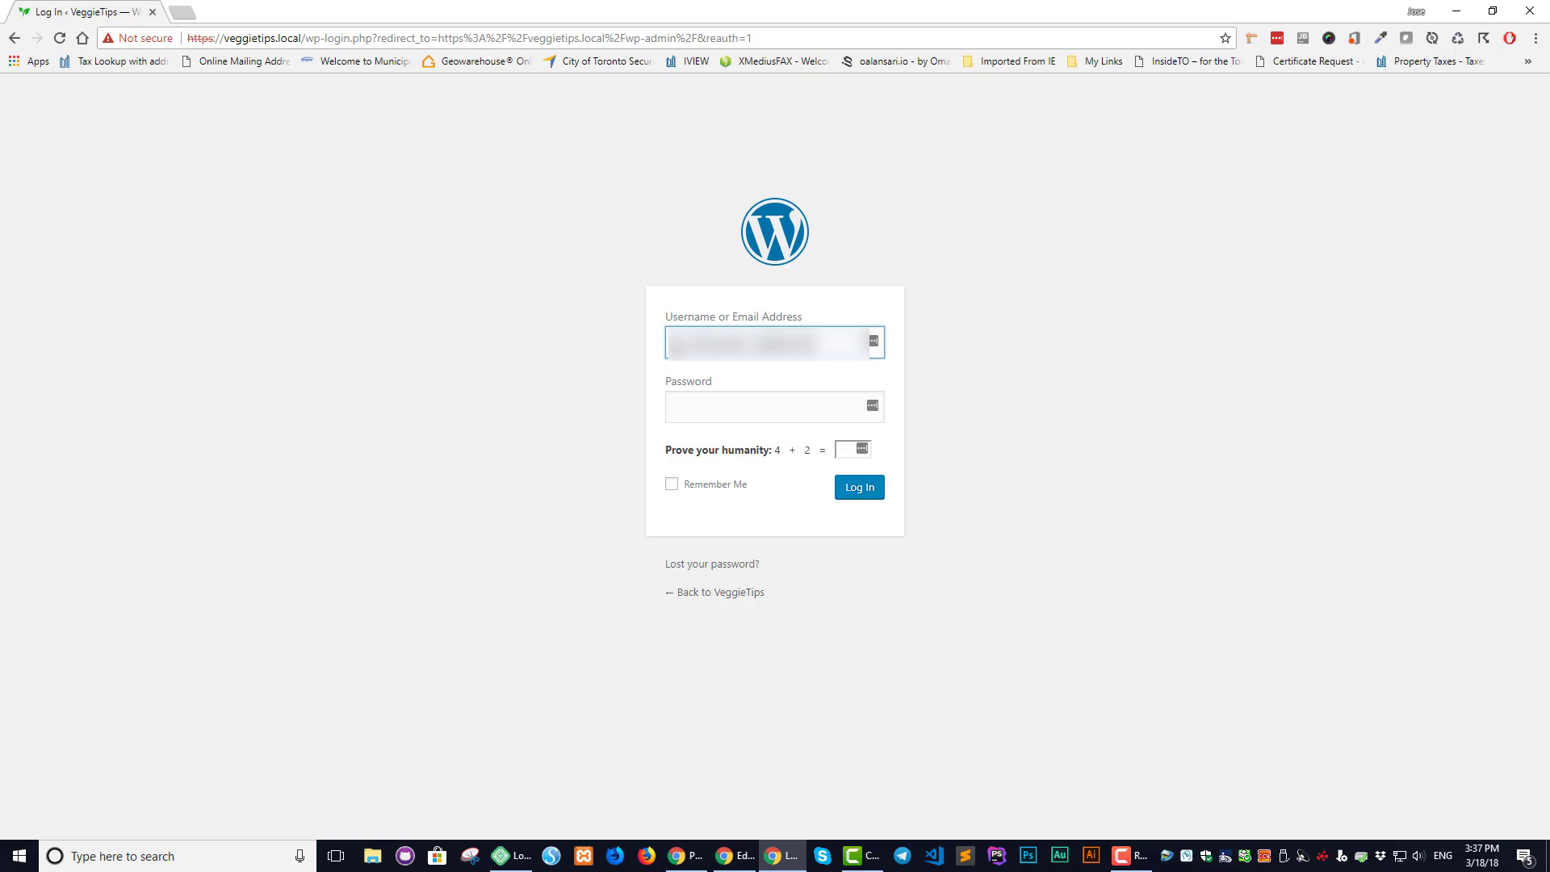
{"action": "key", "text": "alt+Tab"}
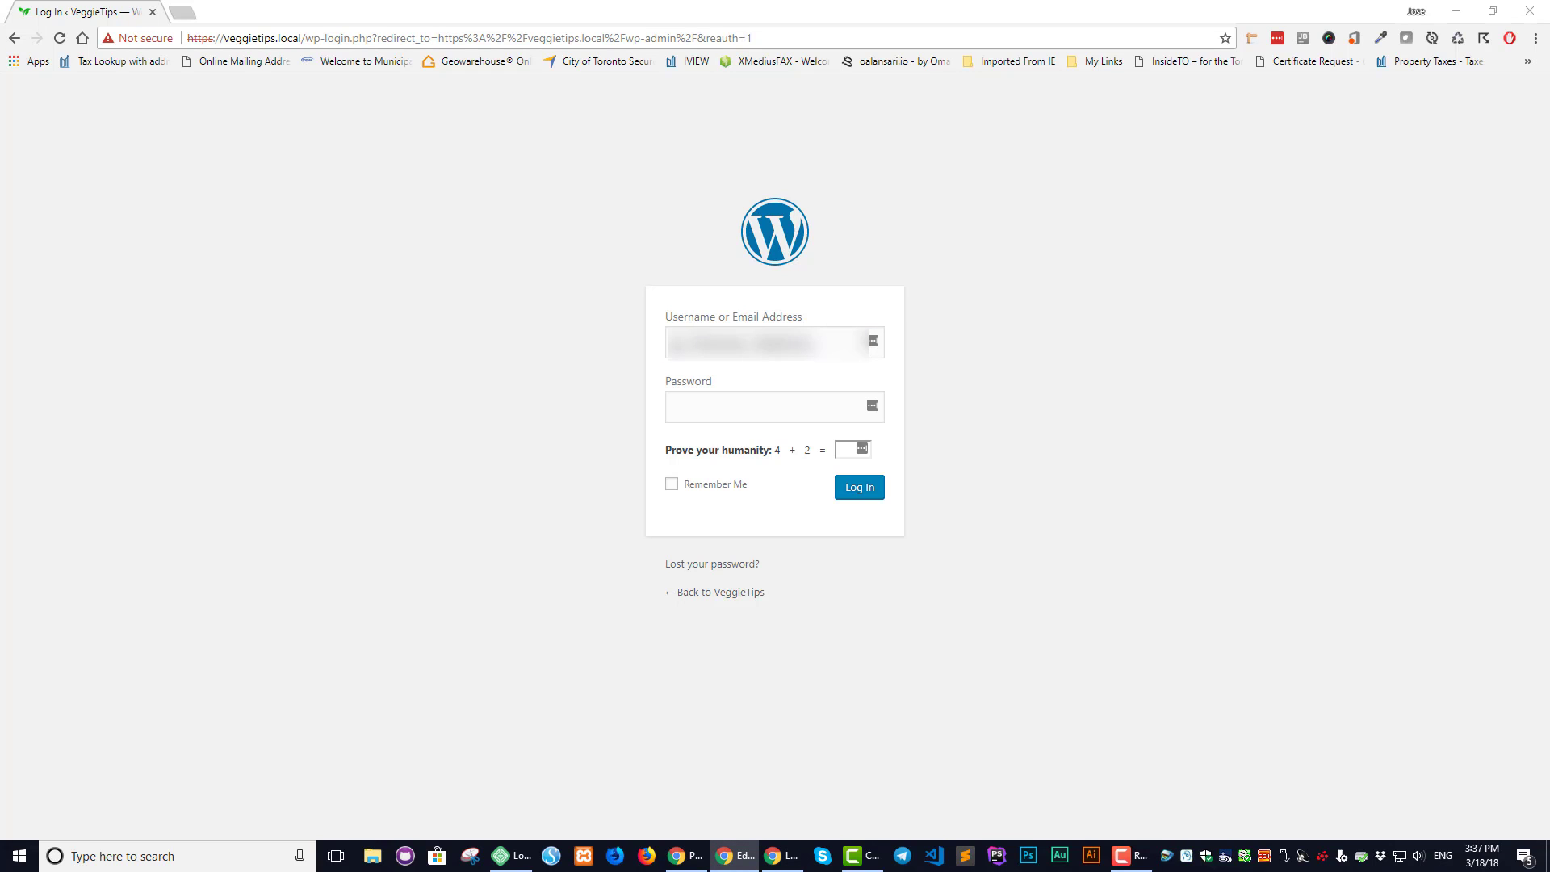
{"action": "left_click", "coordinate": [711, 397]}
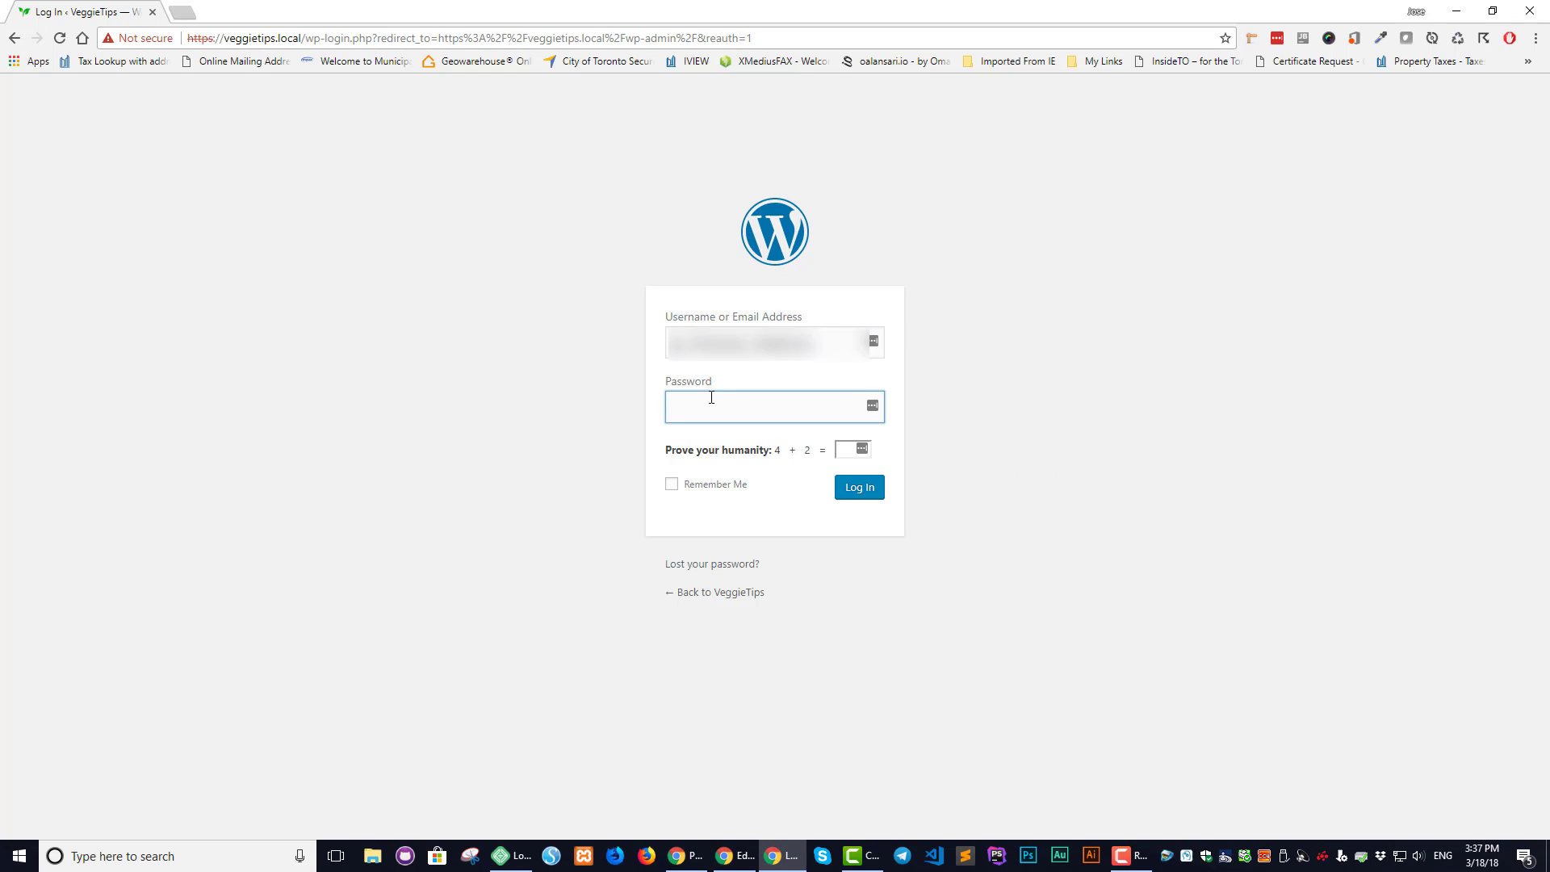
{"action": "key", "text": "ctrl+v"}
Answer the humanity check with 6, sign in, and decline LastPass saving the login
{"action": "left_click", "coordinate": [845, 447]}
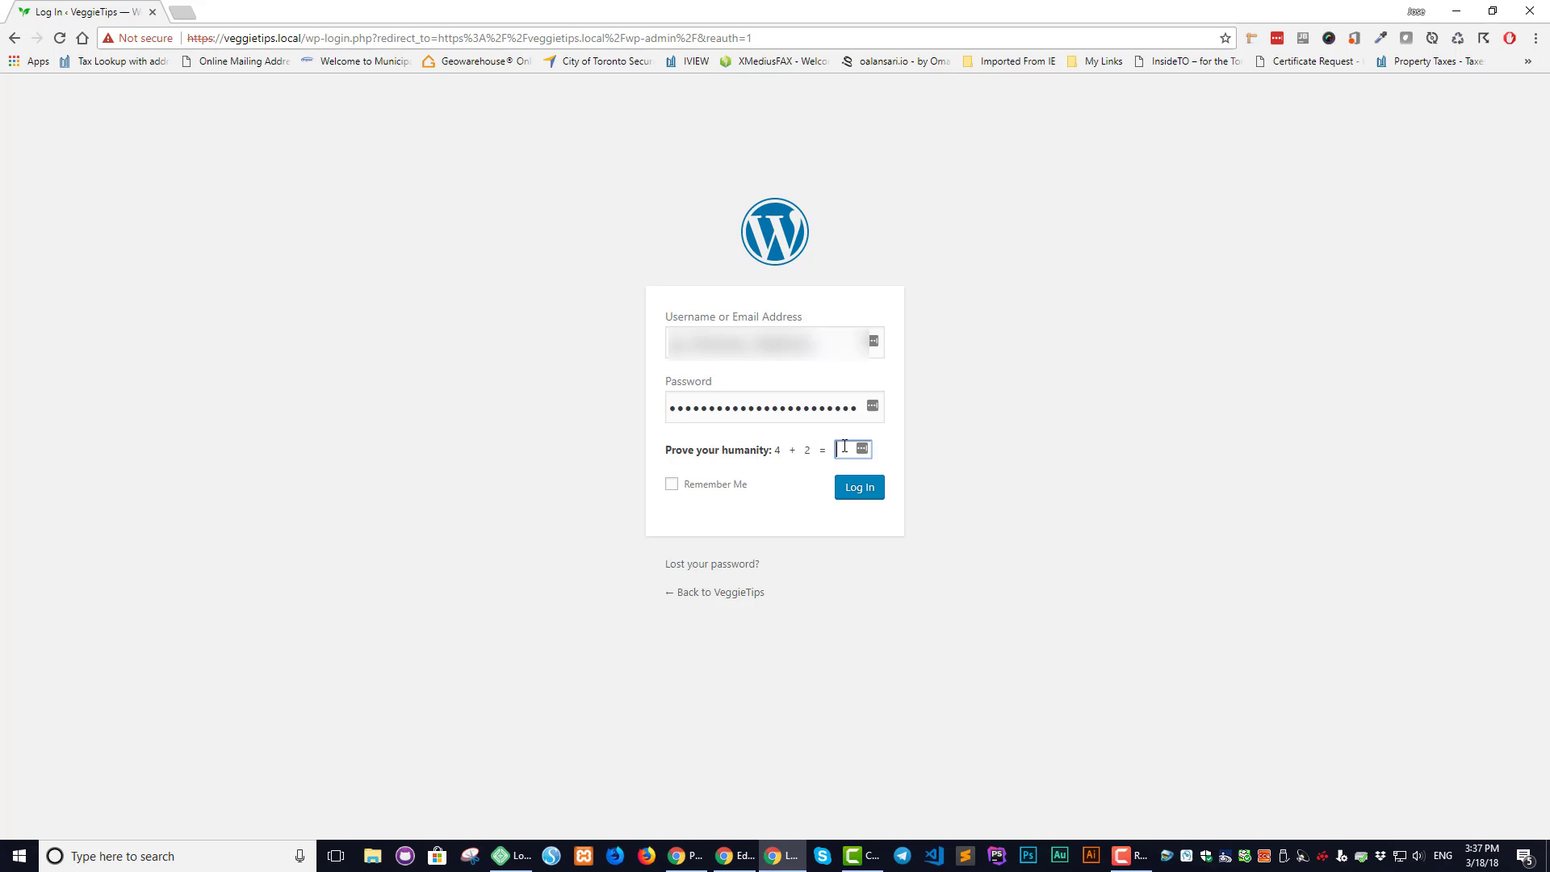
{"action": "type", "text": "6"}
{"action": "left_click", "coordinate": [868, 489]}
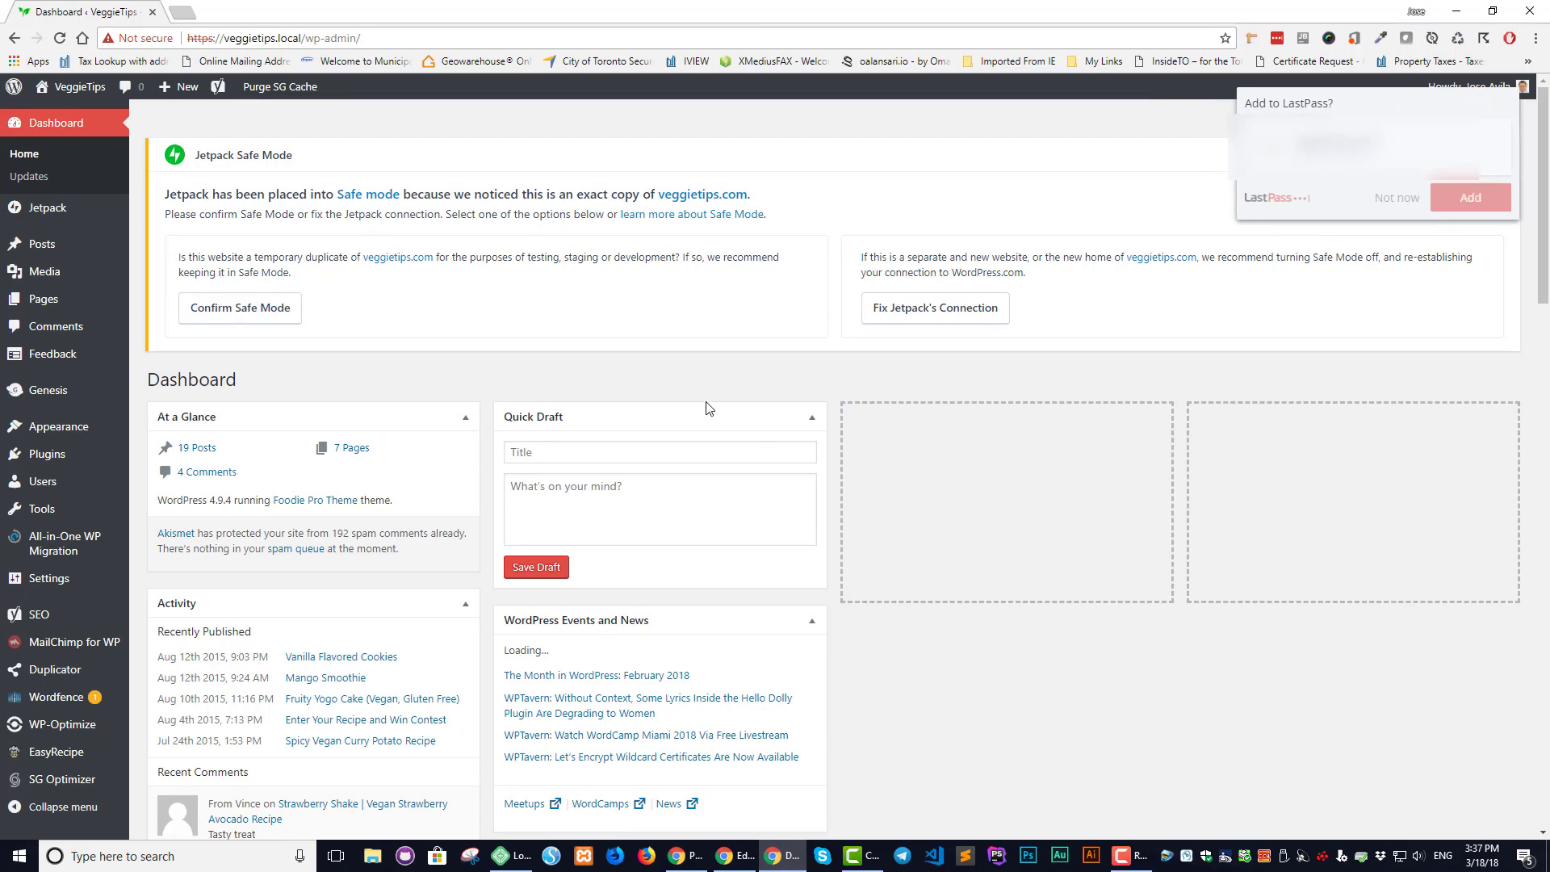
{"action": "left_click", "coordinate": [1399, 198]}
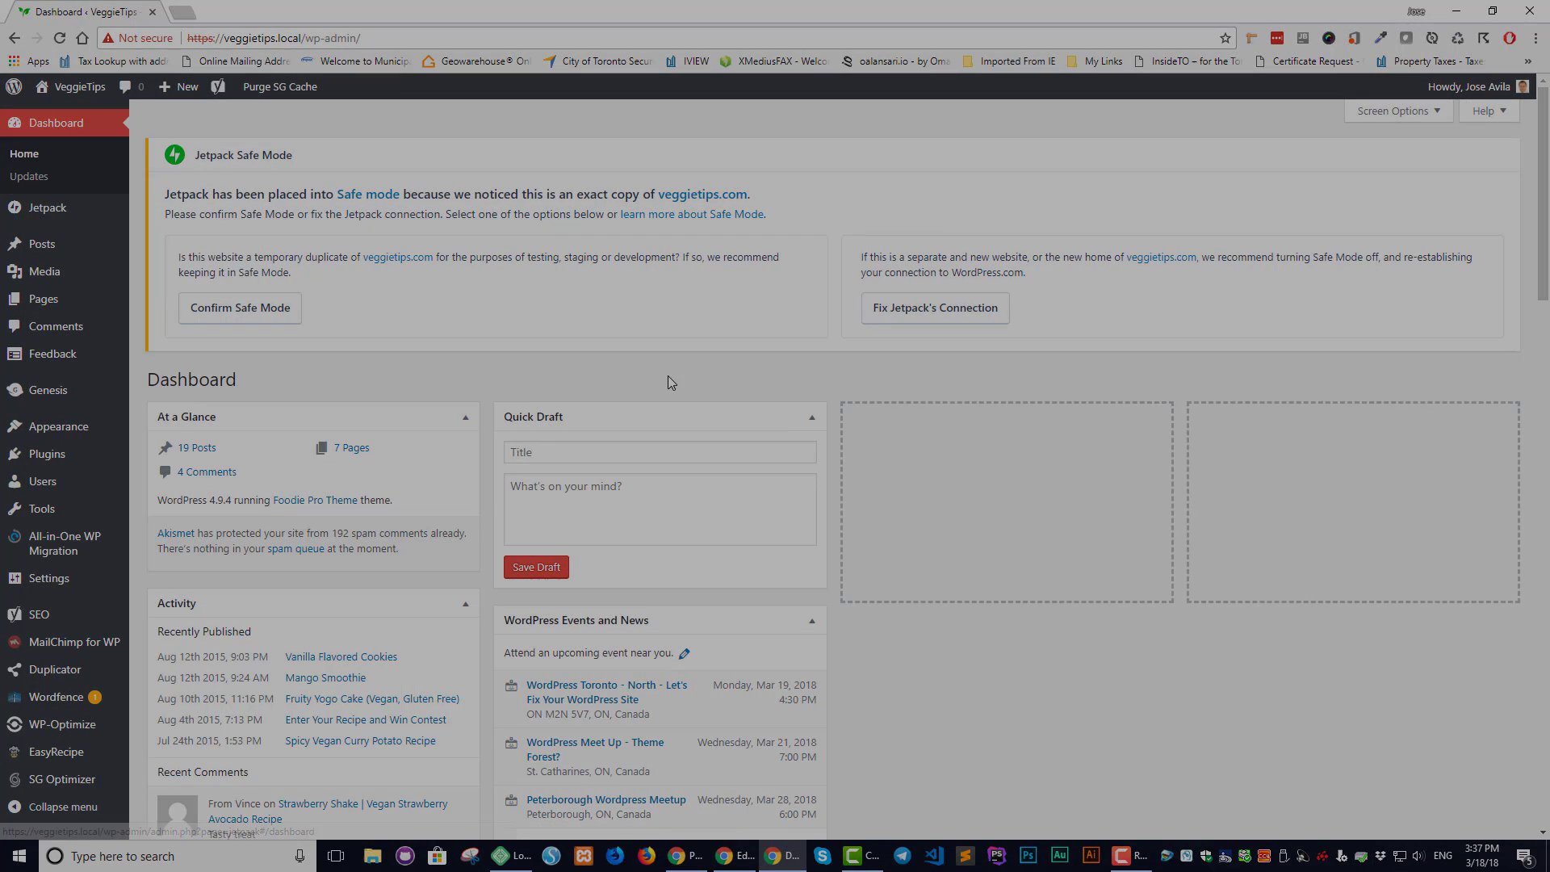